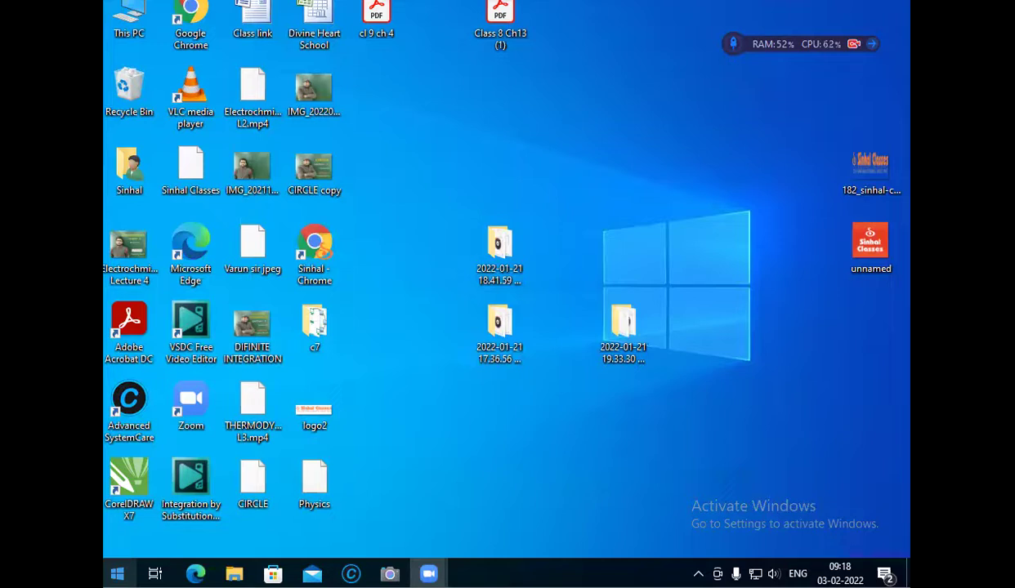
Launch Microsoft Office Excel 2007 from the installed Microsoft Office programs.
left_click(117, 574)
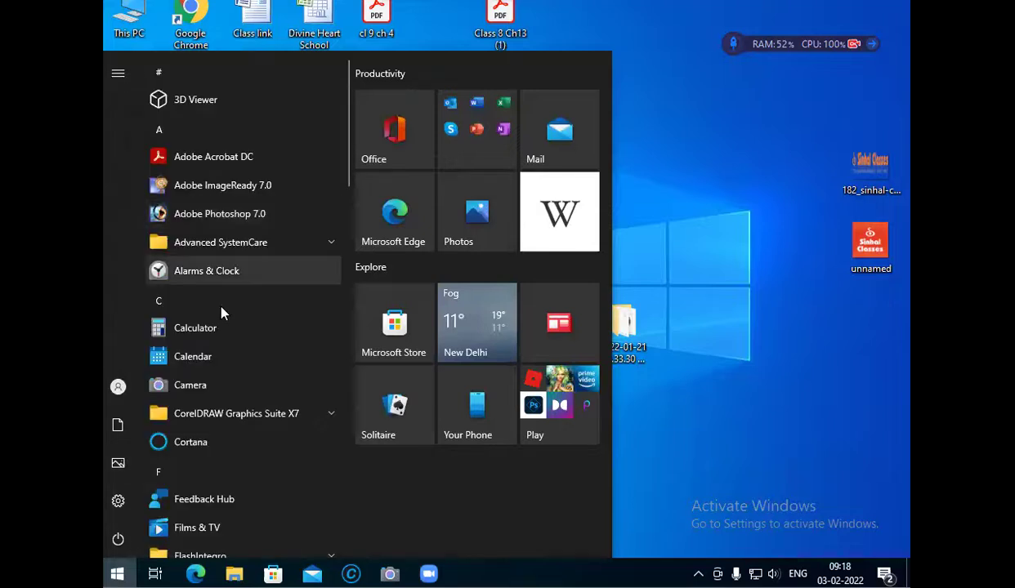
scroll(218, 317, "down", 3)
scroll(218, 317, "down", 10)
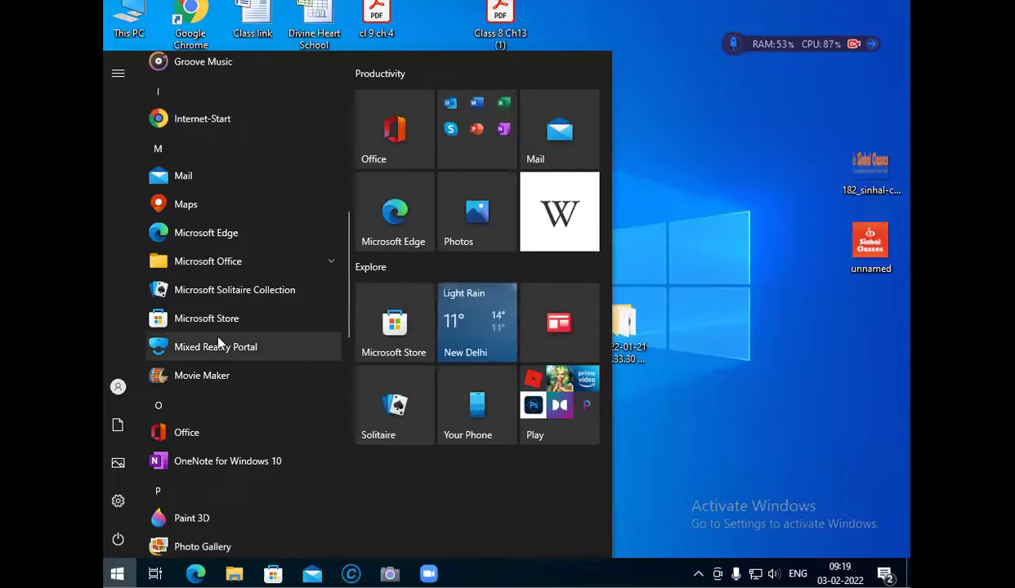
scroll(219, 342, "up", 10)
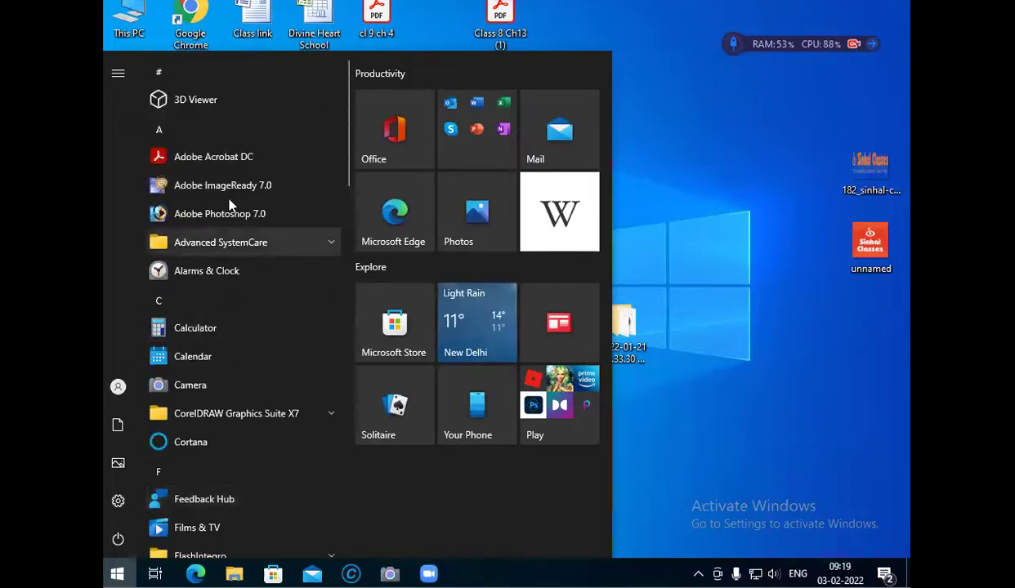
scroll(206, 427, "down", 1)
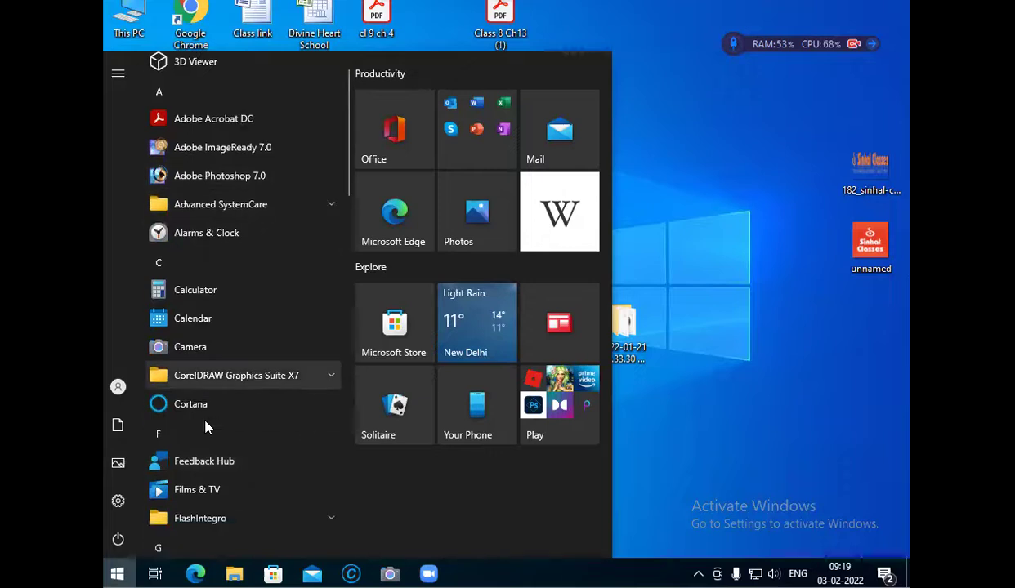
scroll(205, 427, "down", 1)
scroll(206, 427, "down", 8)
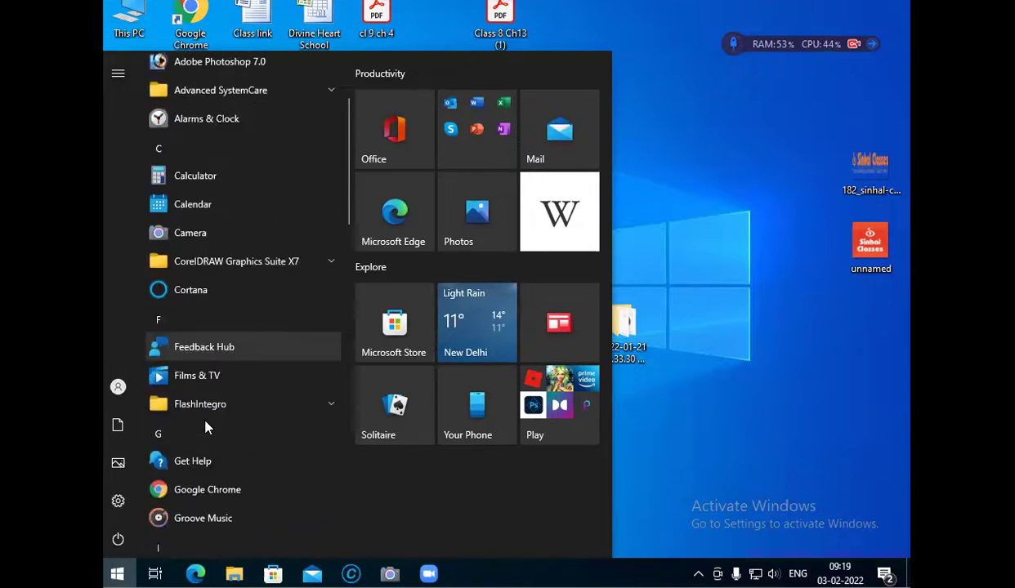
scroll(206, 426, "down", 2)
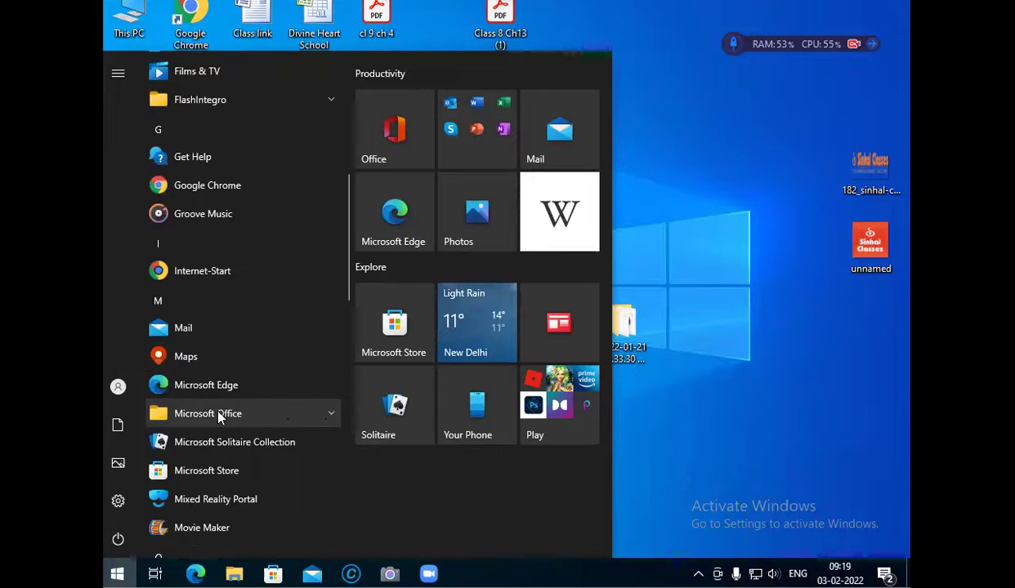
scroll(244, 417, "down", 3)
scroll(243, 416, "down", 3)
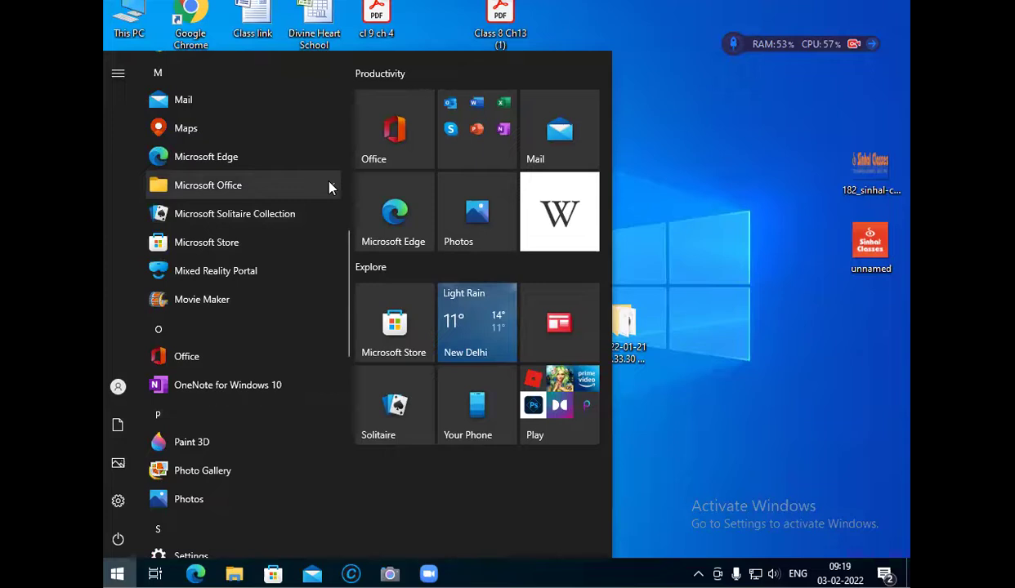
left_click(199, 187)
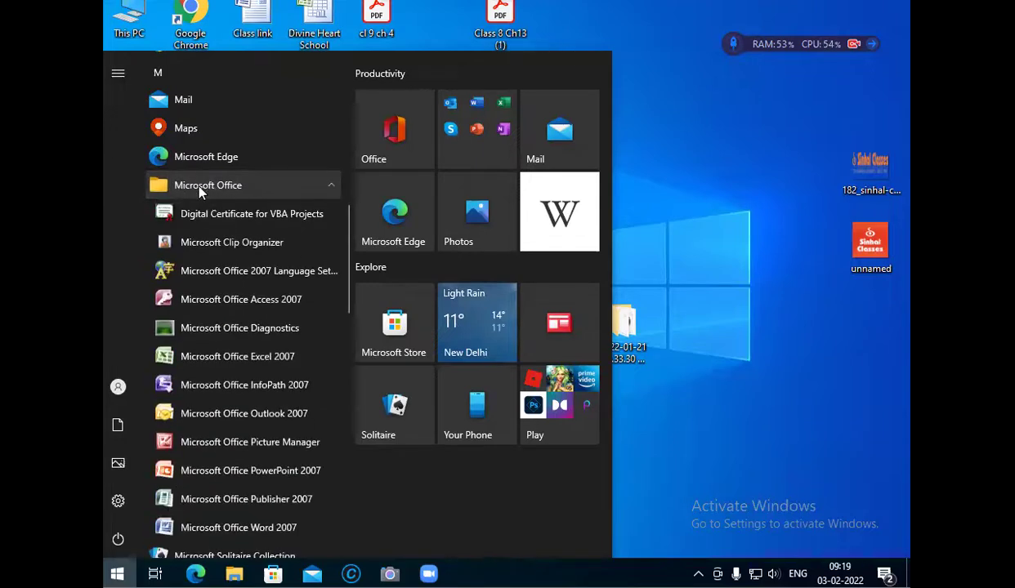
left_click(286, 361)
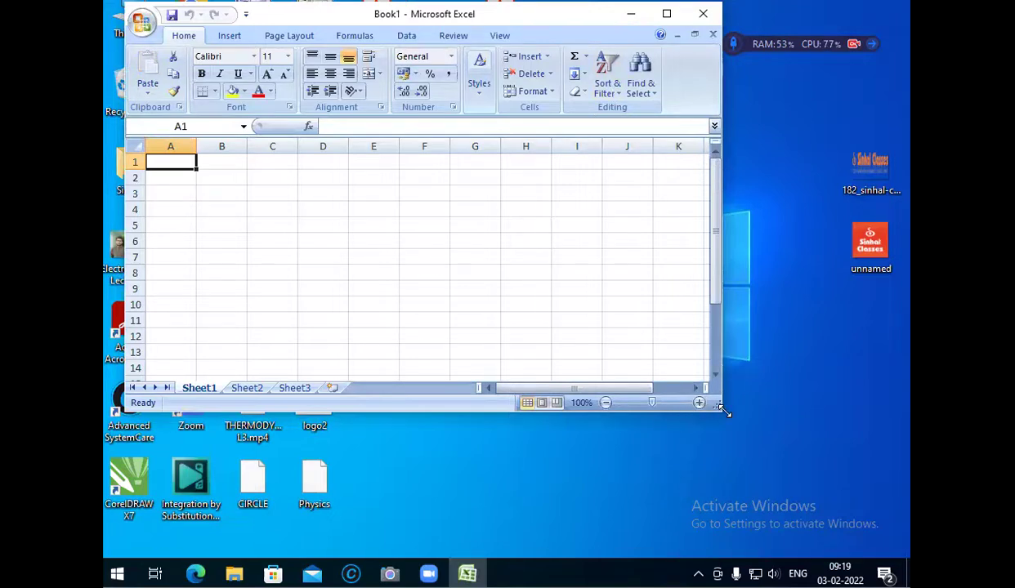
Enlarge and reposition the Book1 workbook window so that it fills nearly the whole desktop.
left_click_drag(722, 411, 906, 555)
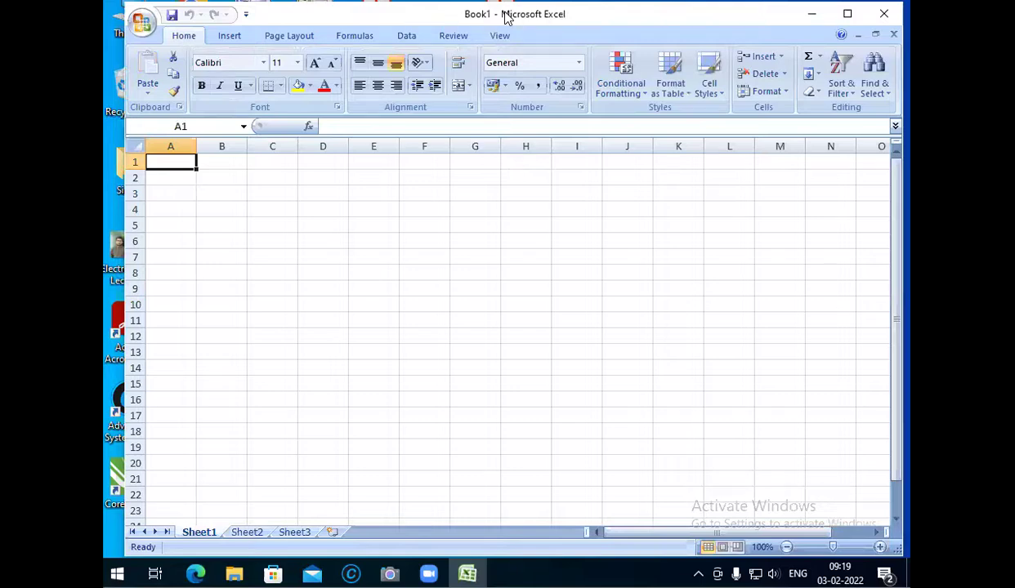
left_click_drag(474, 24, 456, 27)
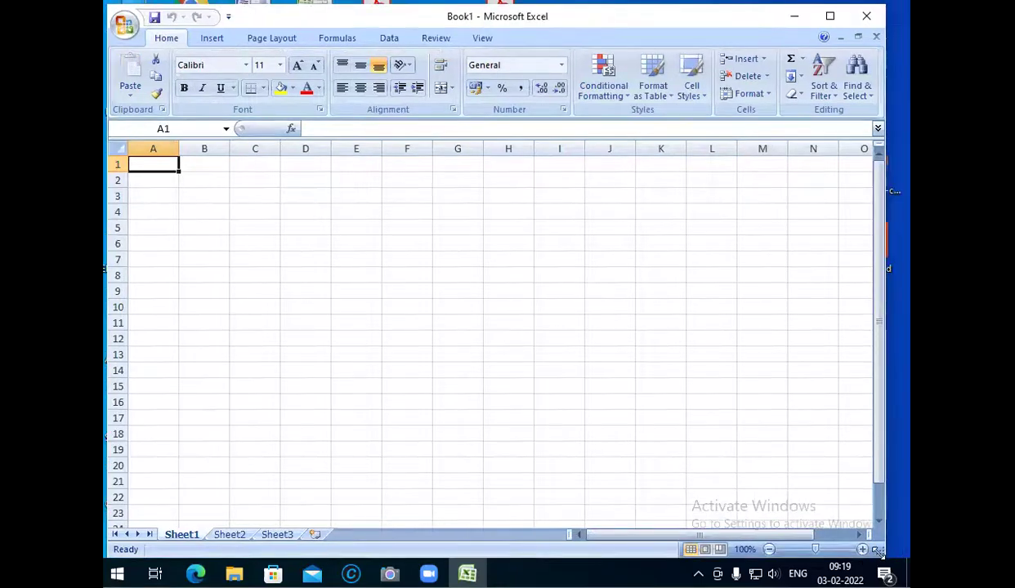
left_click_drag(878, 553, 898, 549)
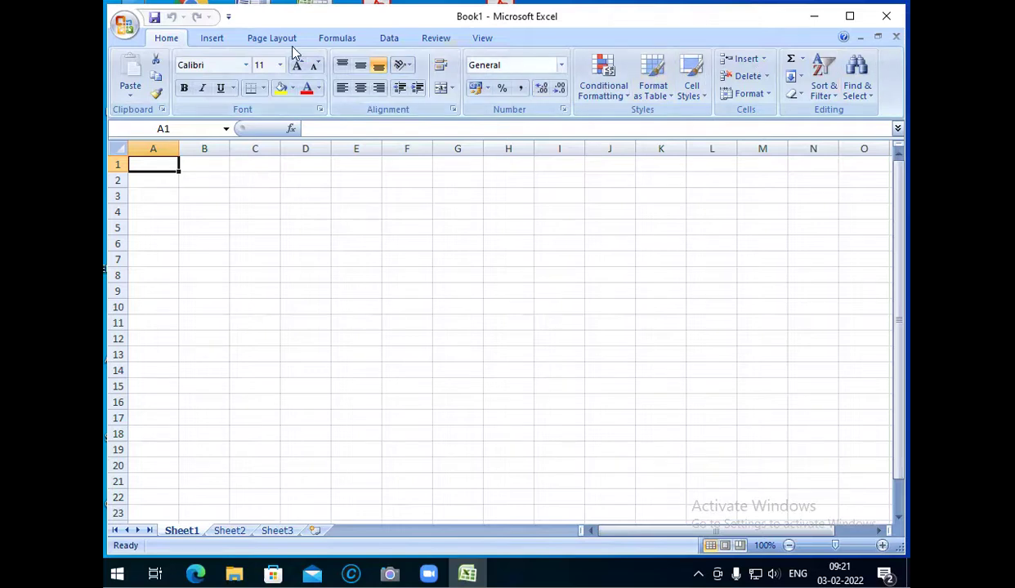
Show the Insert commands, and examine the column lettering along row 1 where Z passes into AA and AB.
left_click(214, 38)
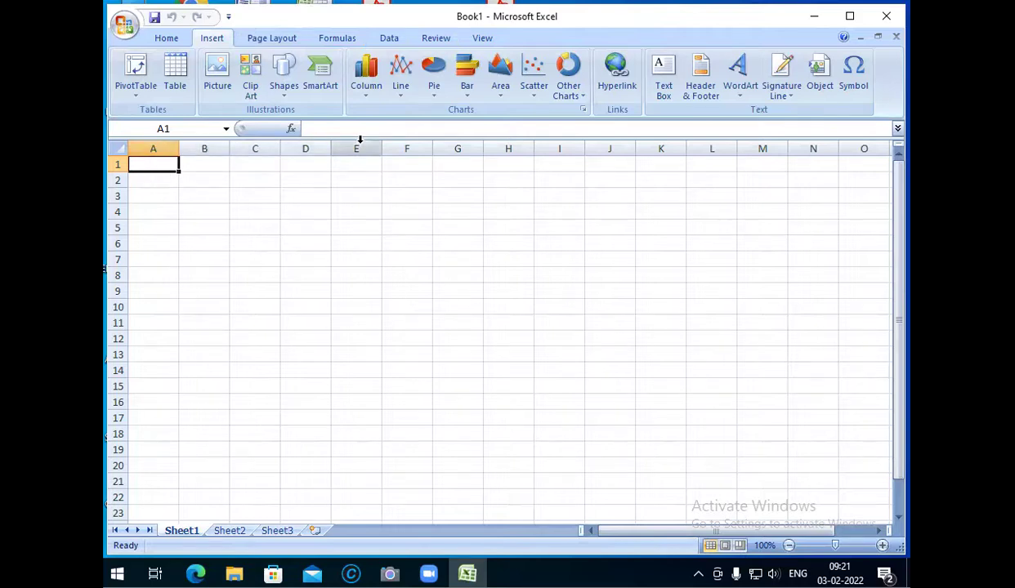
left_click(822, 160)
key("Right")
key("Right")
key("Right")
key("Right")
key("Right")
key("Right")
key("Right")
key("Right")
key("Right")
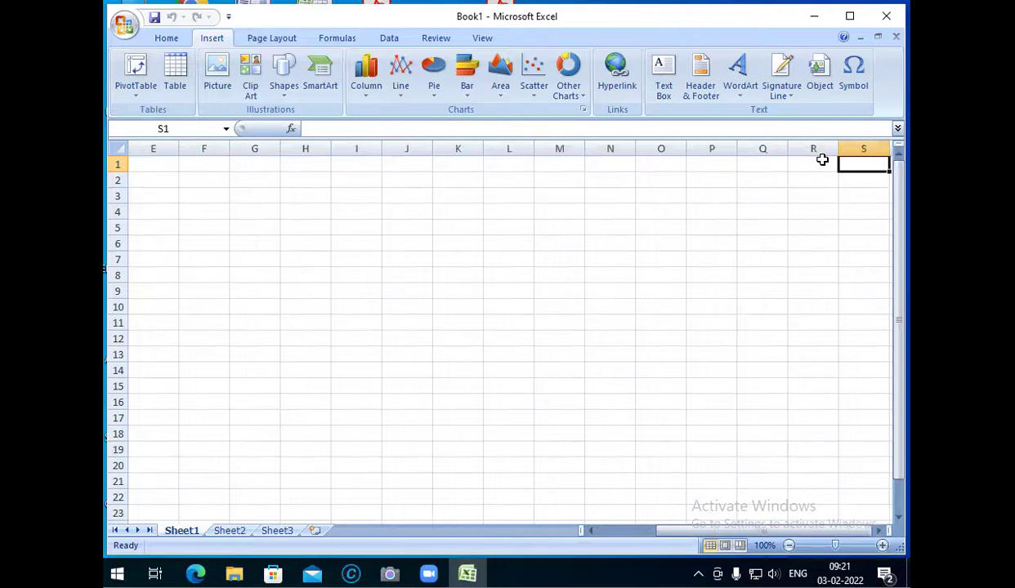
key("Right")
key("Right")
key("Right")
key("Right")
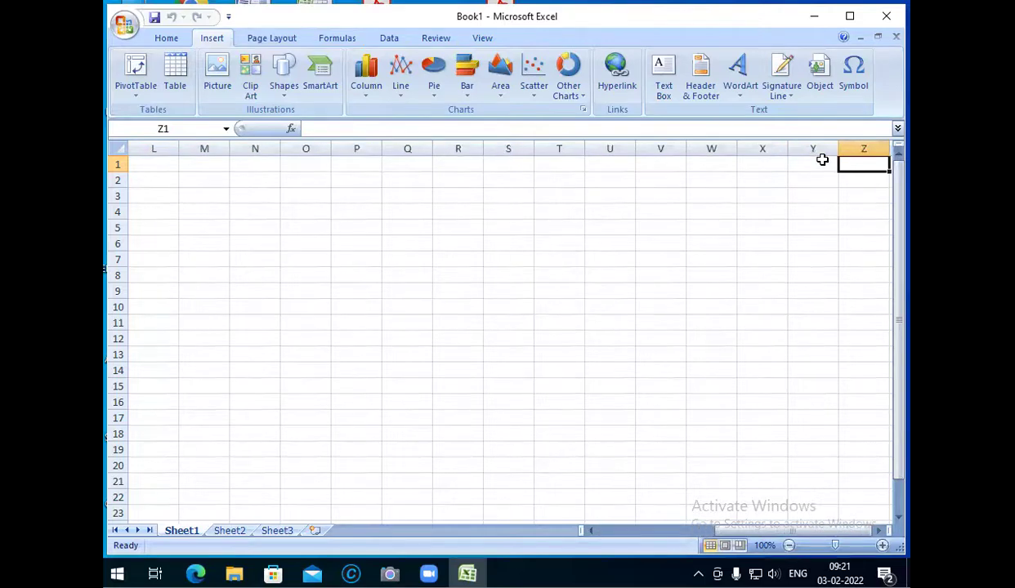
key("Right")
key("Right")
key("Right")
key("Right")
key("Right")
key("Right")
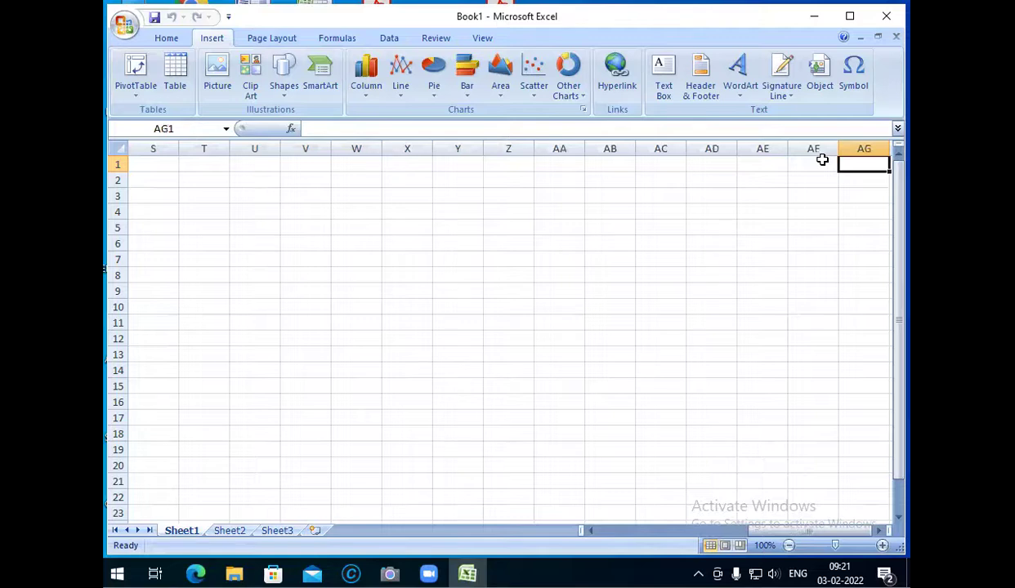
left_click(517, 161)
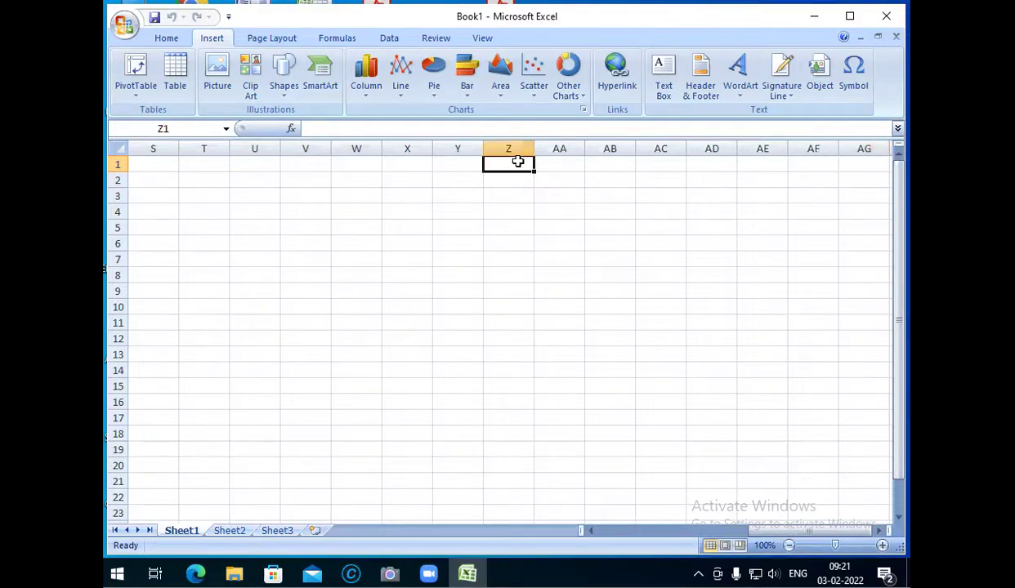
left_click(556, 163)
left_click(629, 160)
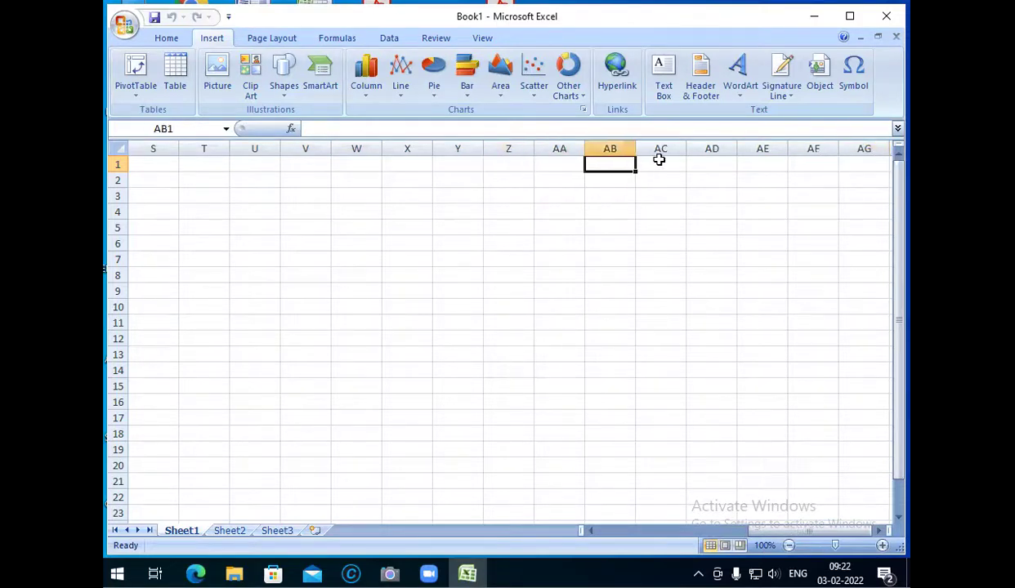
Continue along row 1 to examine the column lettering where AZ passes into BA and BB.
left_click(658, 160)
key("Right")
key("Right")
key("Right")
key("Right")
key("Right")
key("Right")
key("Right")
key("Right")
key("Right")
key("Right")
key("Right")
key("Right")
key("Right")
key("Right")
key("Right")
key("Right")
key("Right")
key("Right")
key("Right")
key("Right")
key("Right")
key("Right")
key("Right")
key("Right")
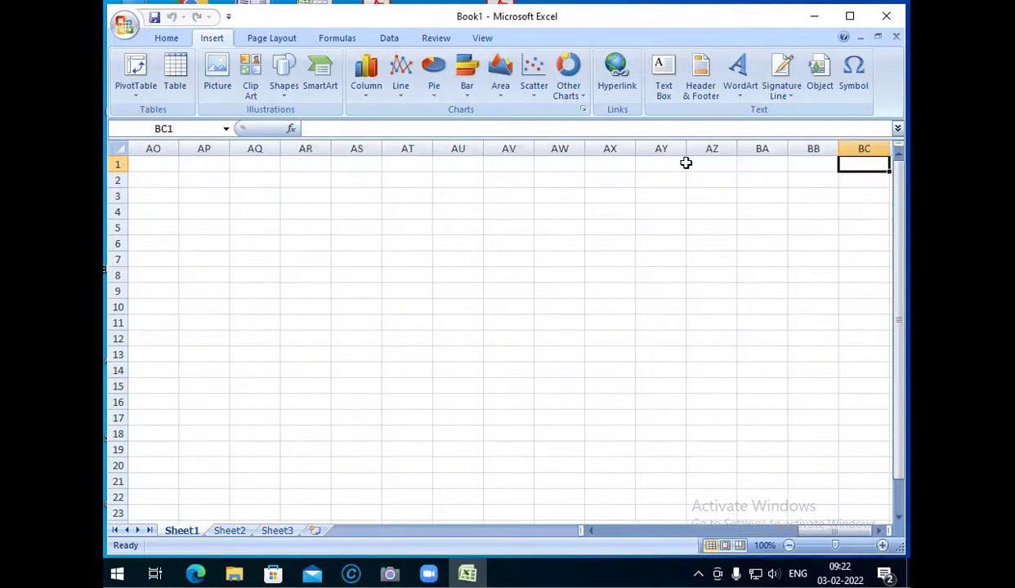
left_click(707, 164)
left_click(774, 166)
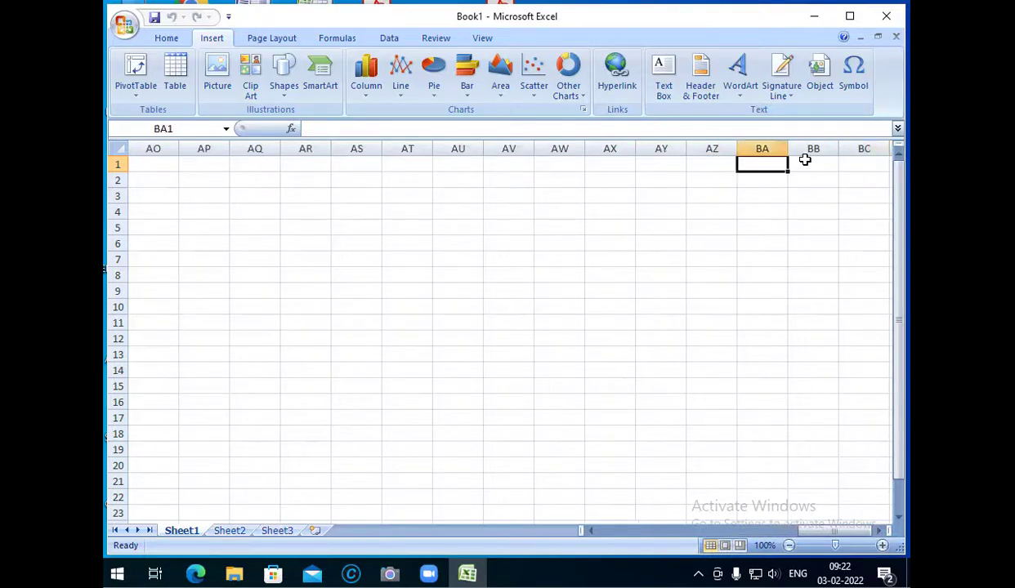
left_click(791, 160)
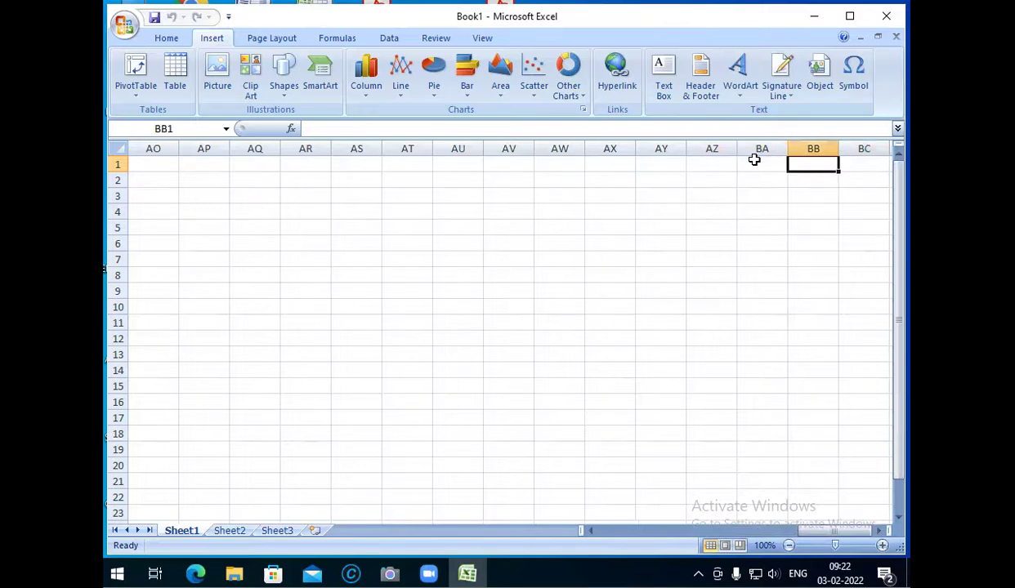
Go back along row 1 to column A and move down to cell A6.
key("Left")
key("Left")
key("Left")
key("Left")
key("Left")
key("Left")
key("Left")
key("Left")
key("Left")
key("Left")
key("Left")
key("Left")
key("Left")
key("Left")
key("Left")
key("Left")
key("Left")
key("Left")
key("Left")
key("Left")
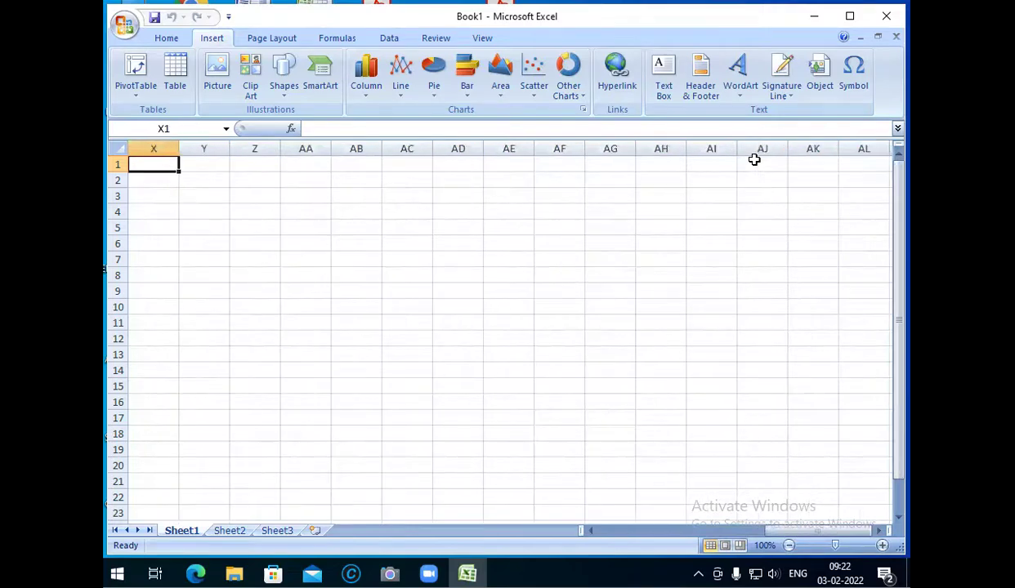
key("Left")
key("Left")
key("Left")
key("Left")
key("Left")
key("Left")
key("Left")
key("Left")
key("Left")
key("Left")
key("Left")
key("Left")
key("Left")
key("Left")
key("Left")
key("Left")
key("Left")
key("Left")
key("Left")
key("Left")
key("Down")
key("Down")
key("Down")
key("Down")
key("Down")
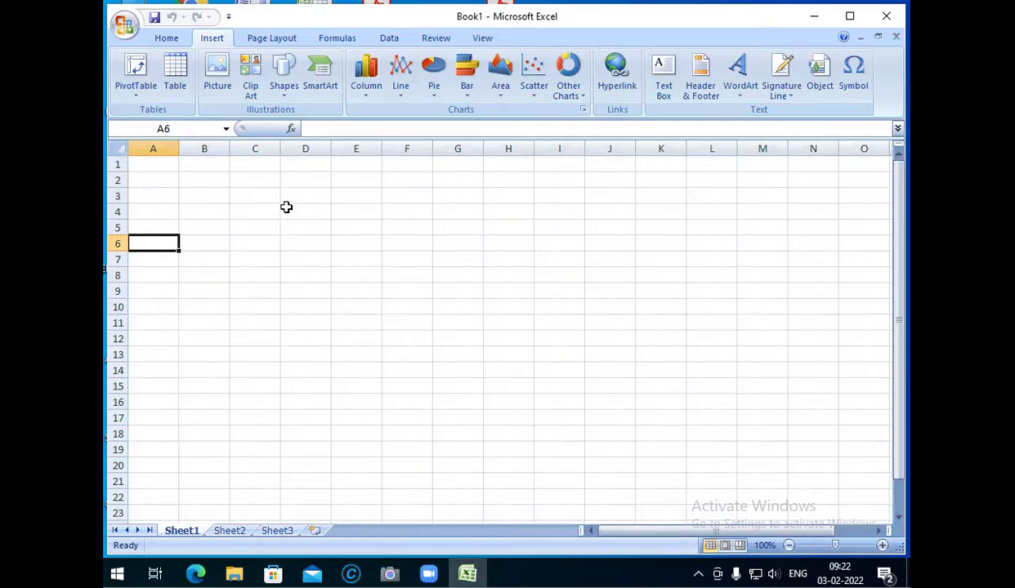
Enter the text DHS in cell D4 and reselect that cell.
left_click(308, 228)
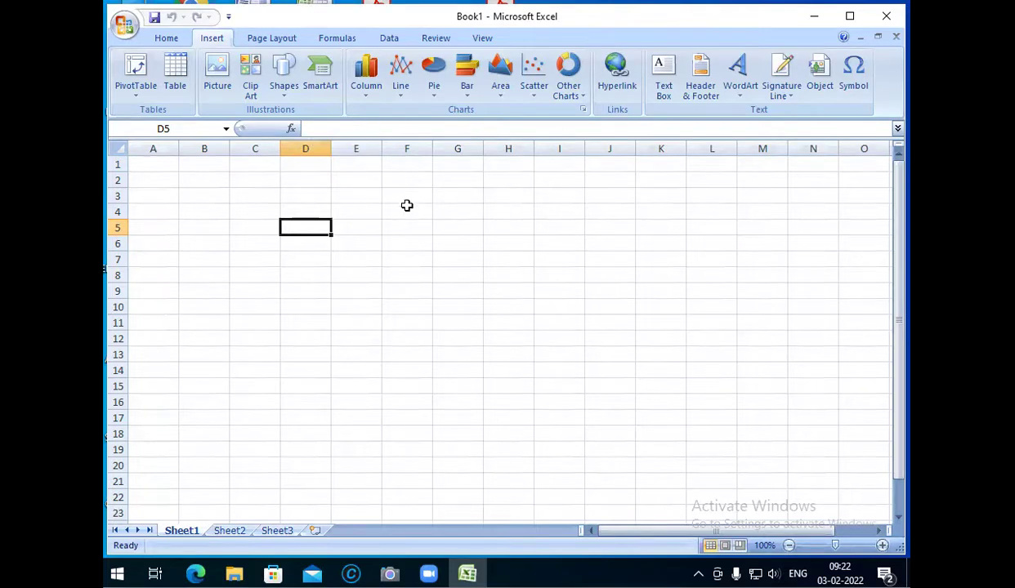
left_click(305, 211)
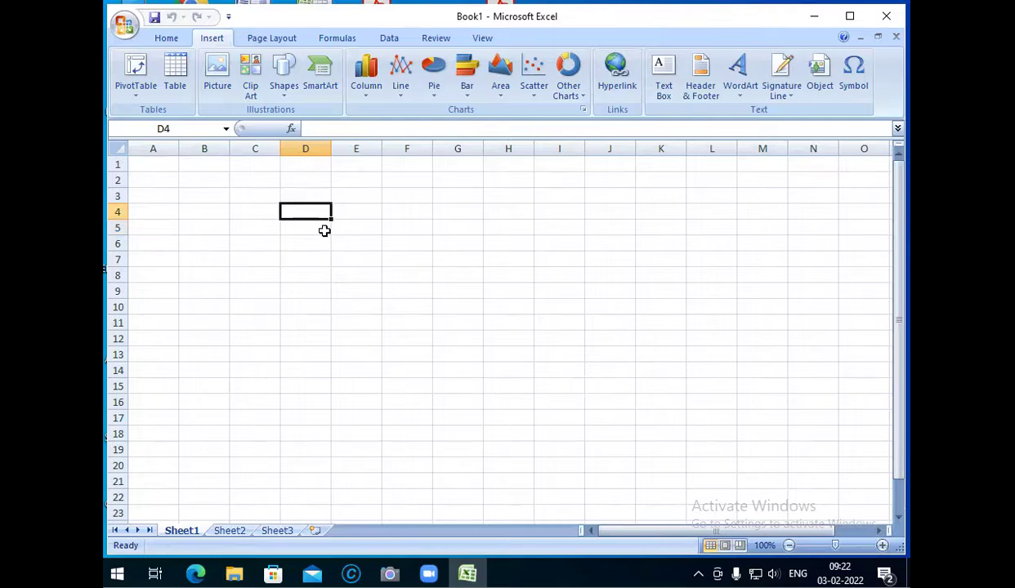
type("DHS")
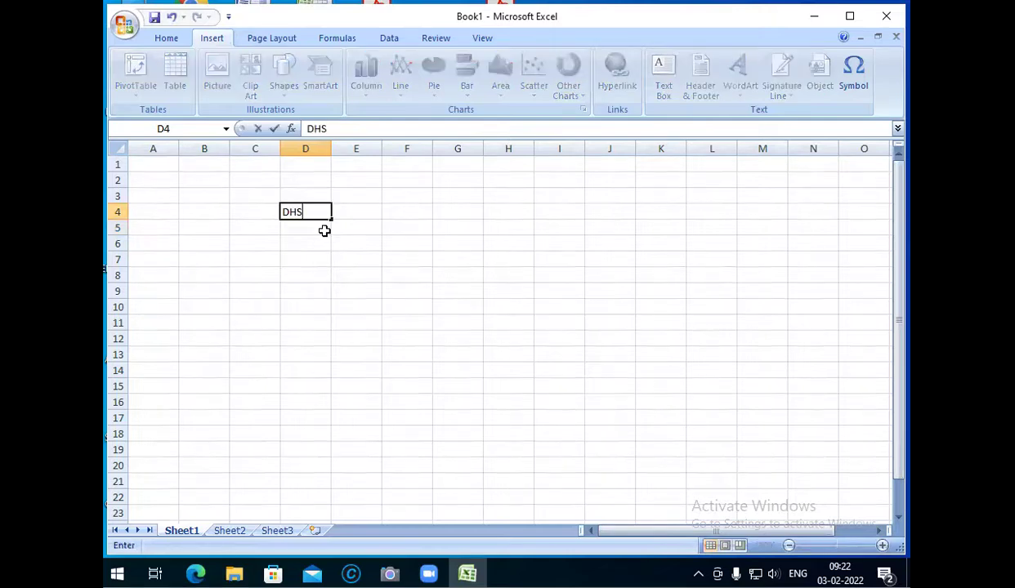
key("Return")
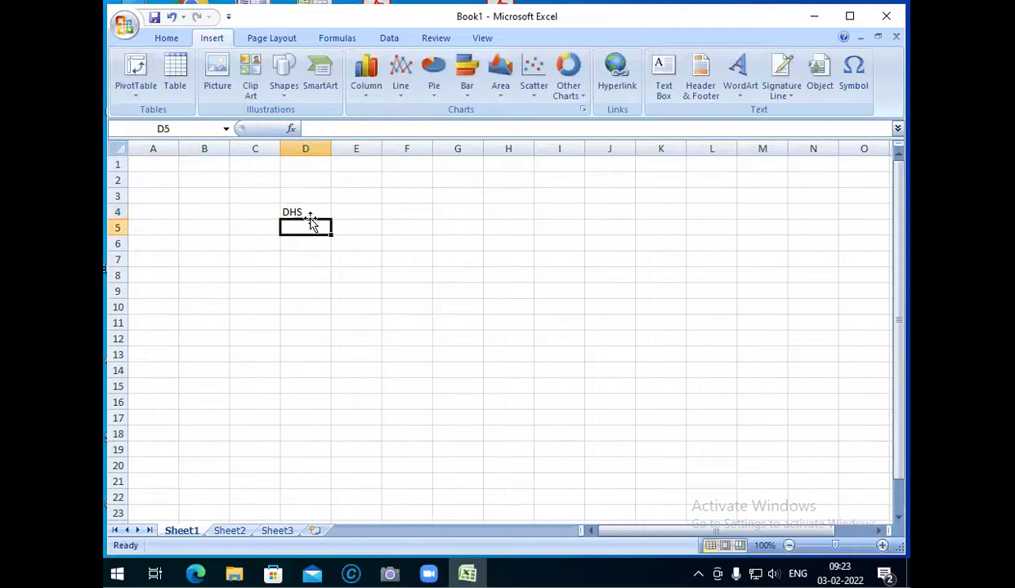
left_click(308, 210)
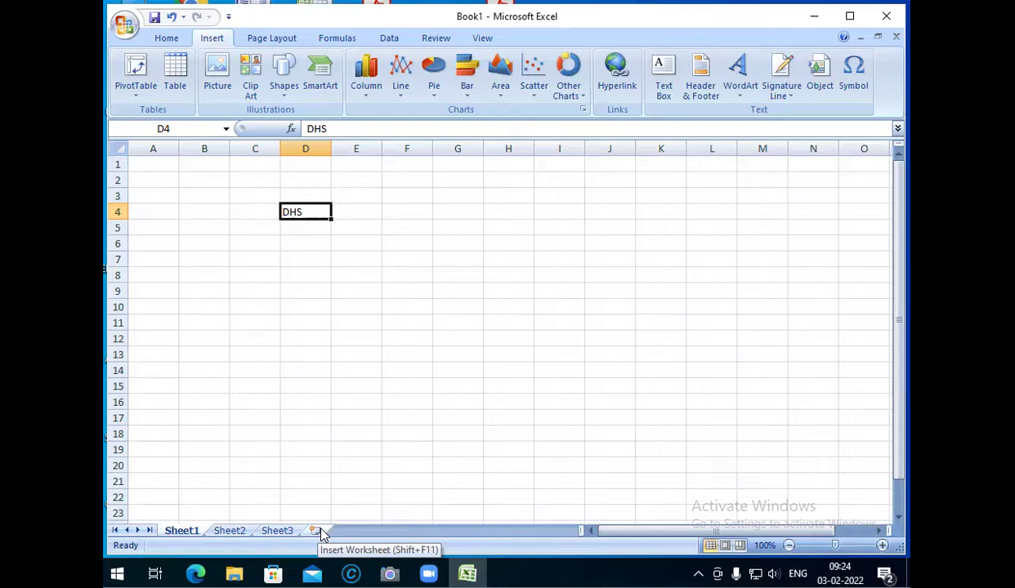
Enter the number 255 in cell D6 and the number 1 in cell D8.
key("Down")
key("Down")
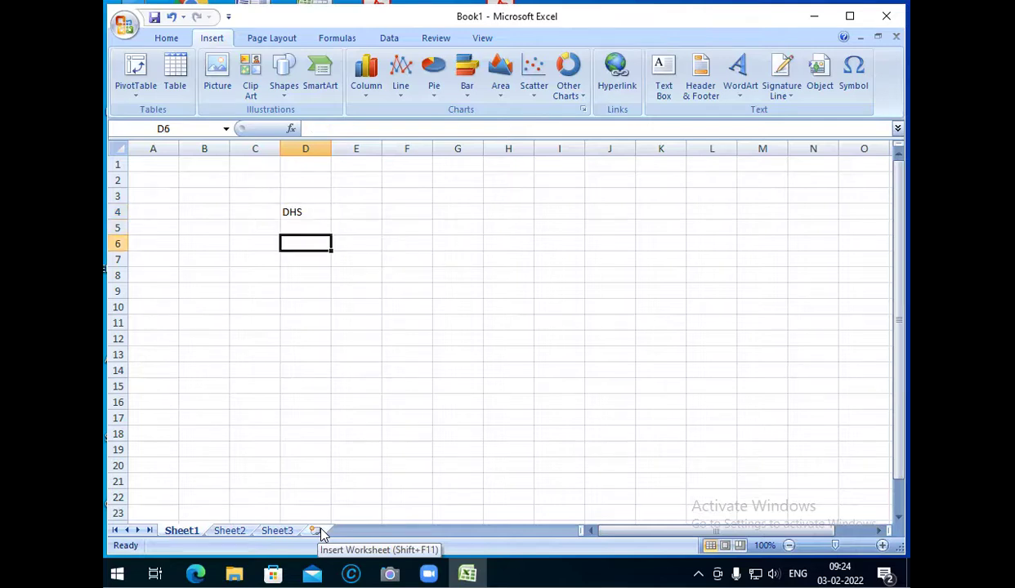
type("255")
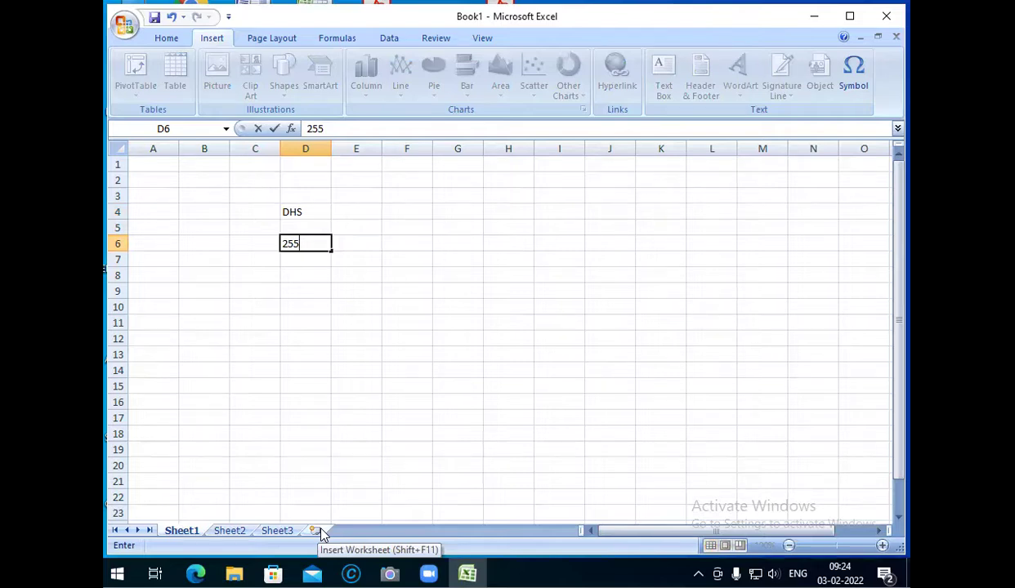
key("Return")
key("Return")
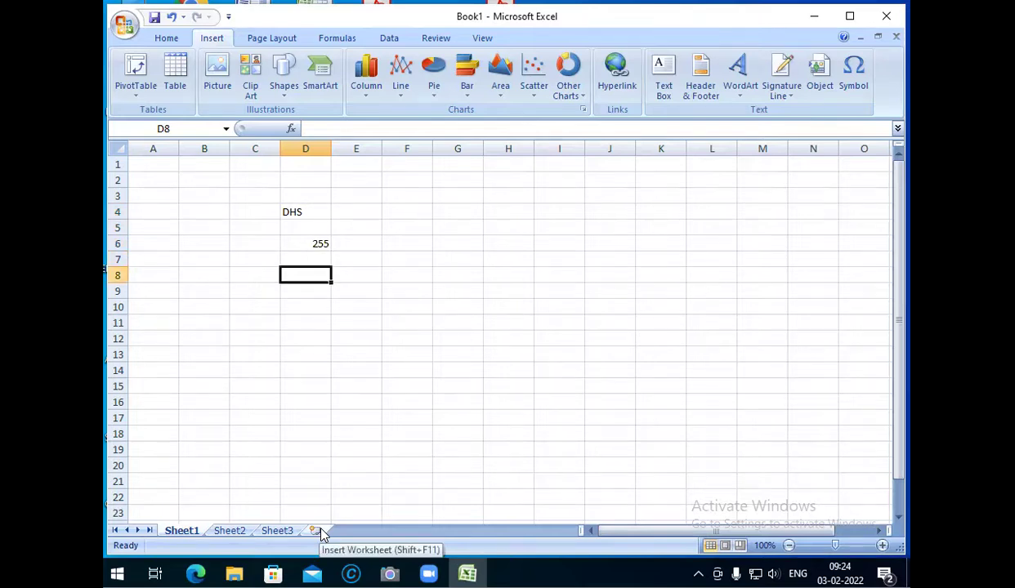
type("1")
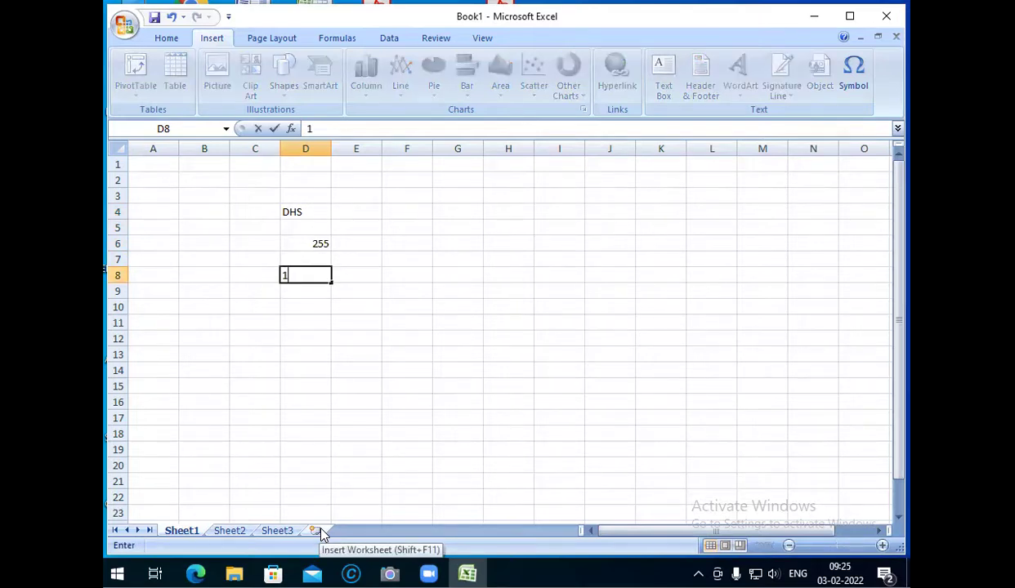
key("Tab")
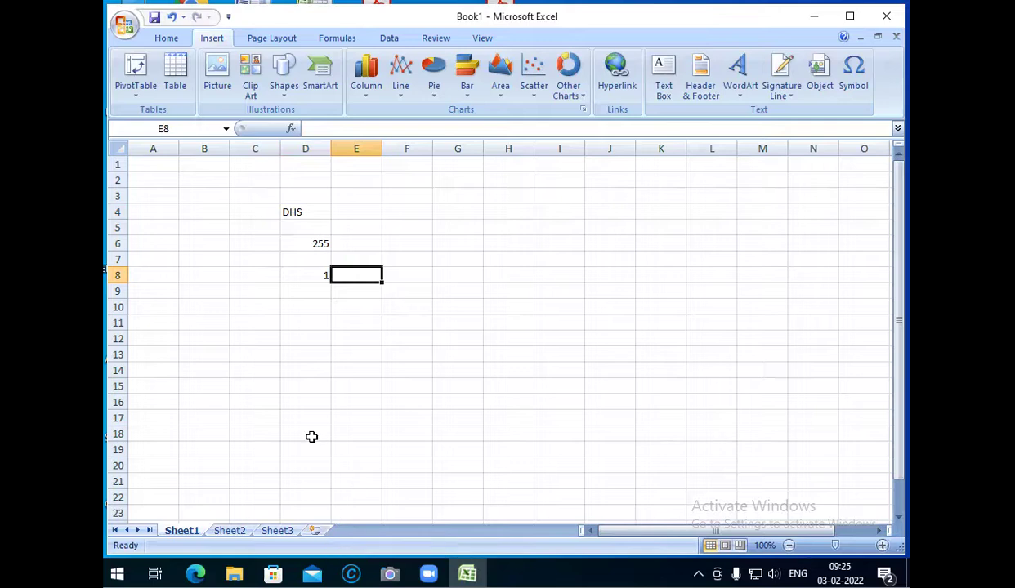
Clear the contents of the cell range C3:E9.
left_click(270, 200)
left_click_drag(271, 200, 345, 286)
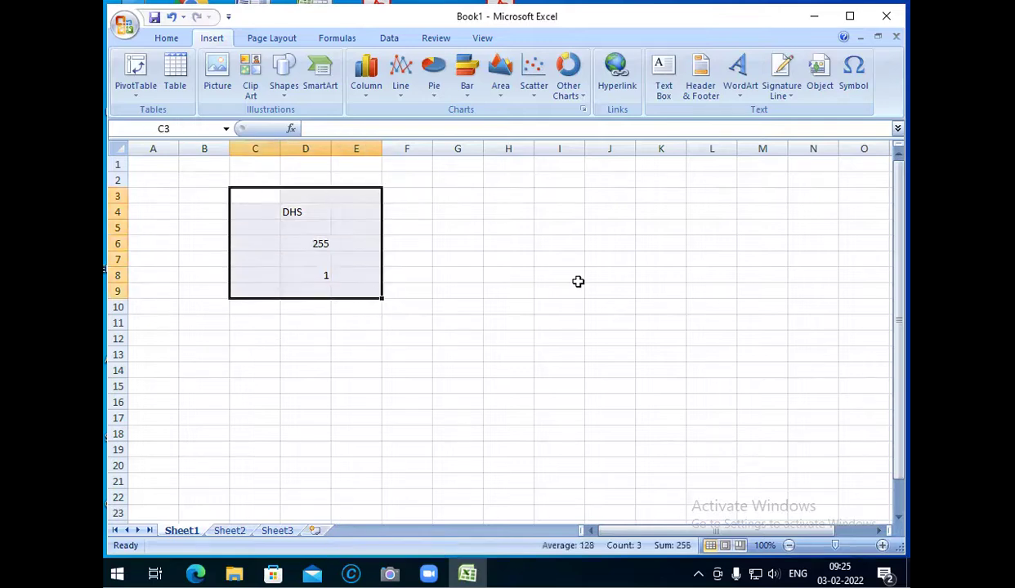
key("Delete")
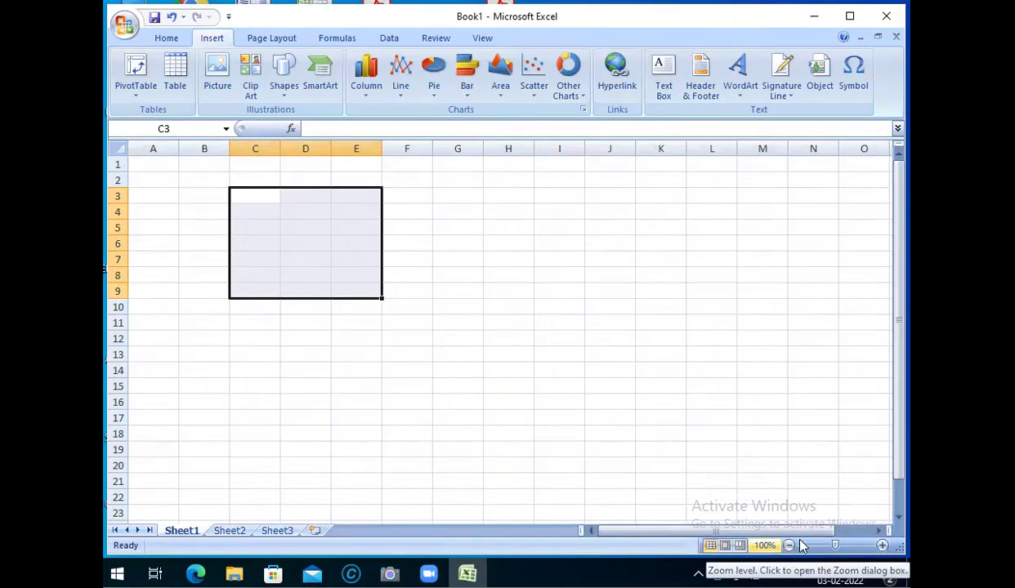
Increase the worksheet zoom level in steps to 170%.
left_click(882, 546)
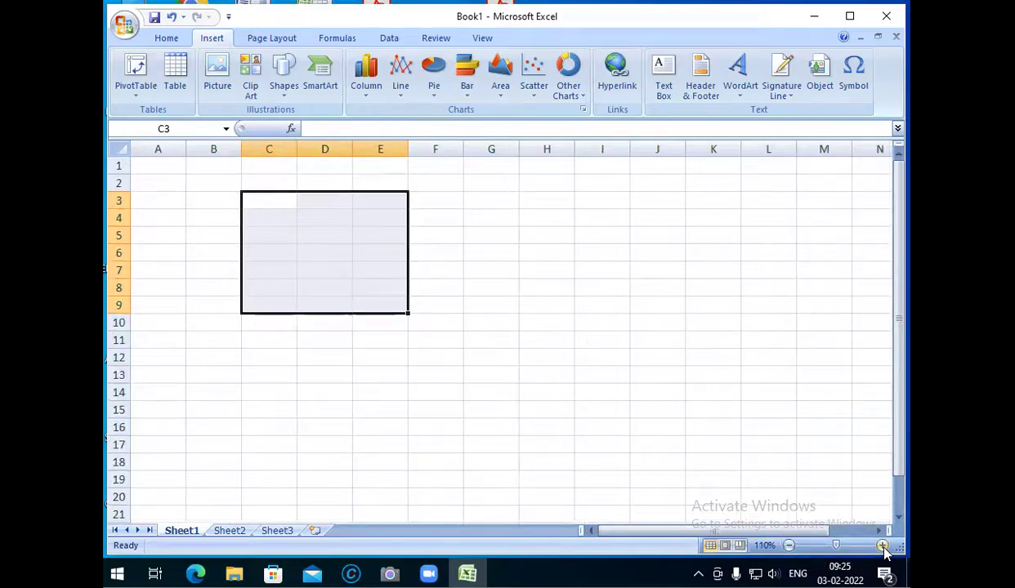
left_click(882, 546)
left_click(882, 546)
left_click(882, 546)
left_click(882, 546)
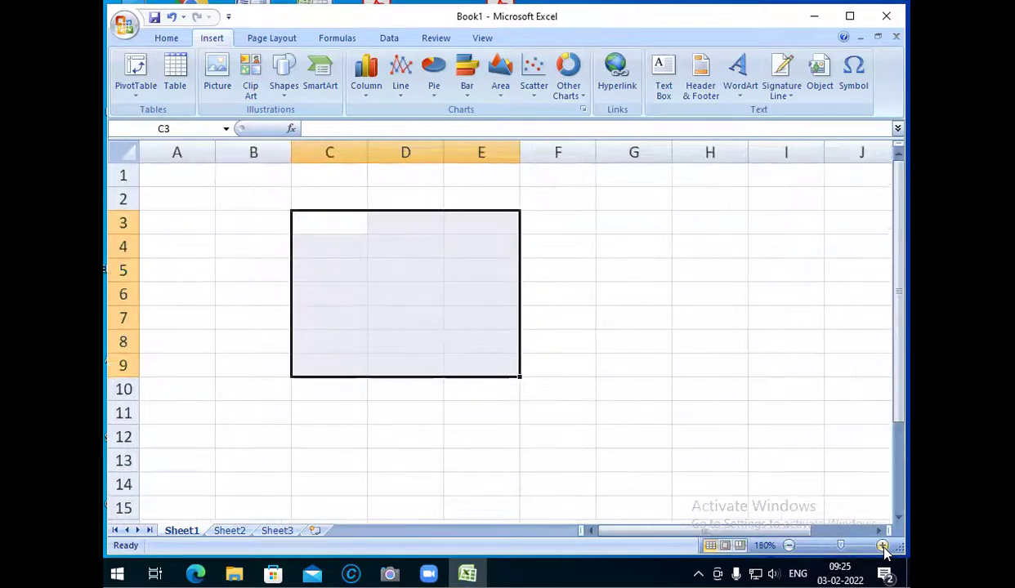
left_click(882, 546)
left_click(882, 545)
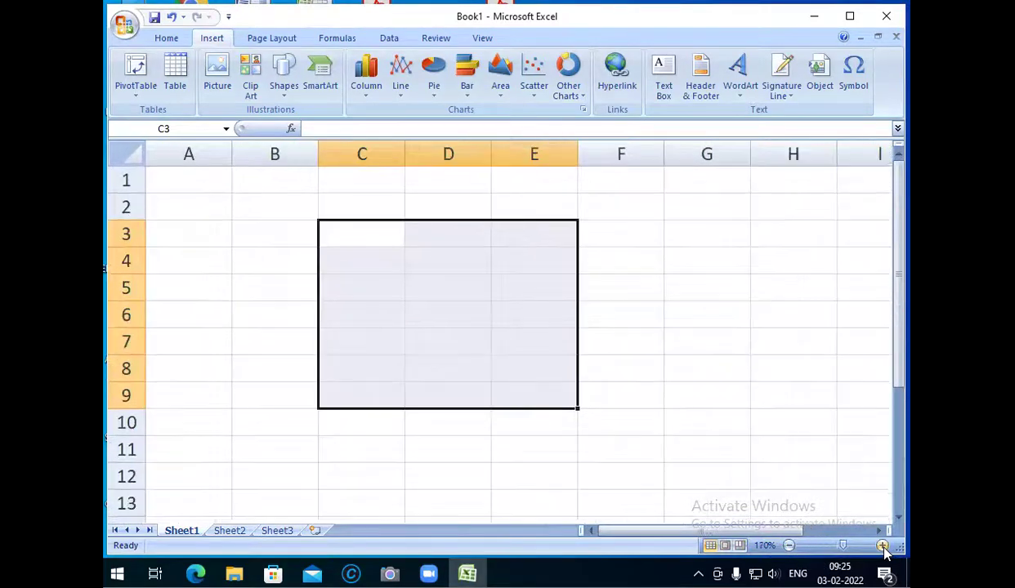
Reset the worksheet magnification to 100% with the Zoom options.
left_click(764, 546)
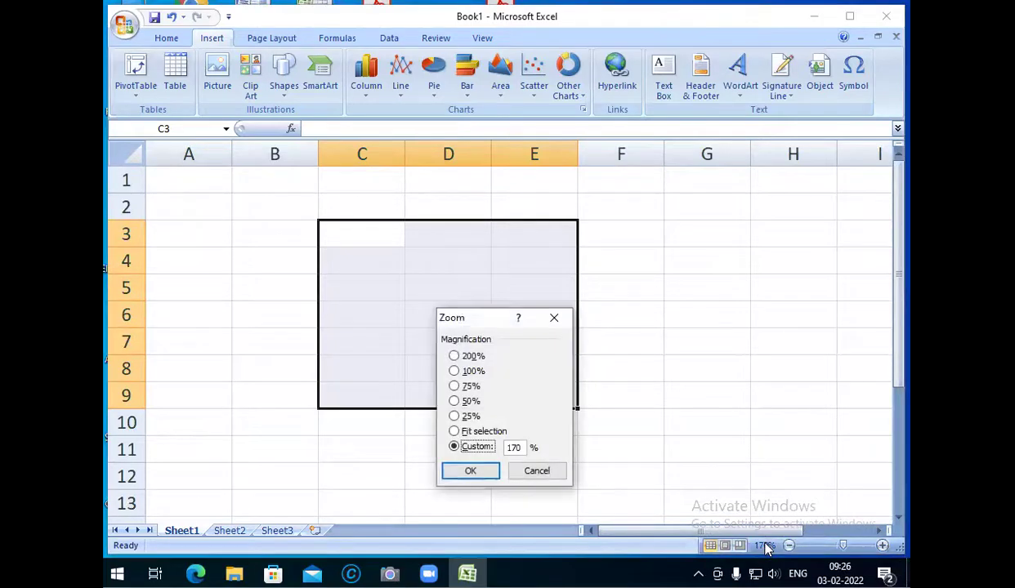
left_click(454, 371)
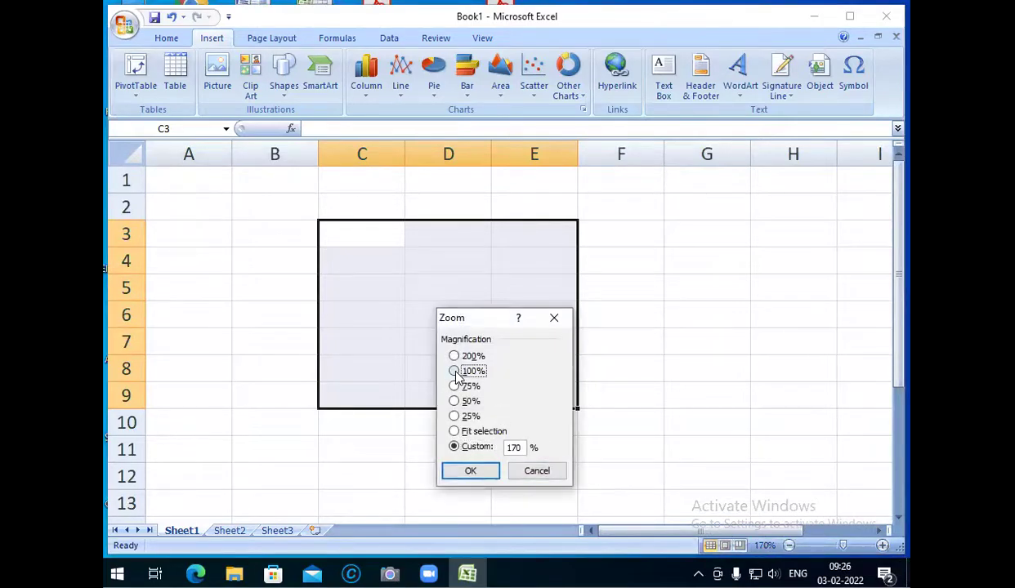
left_click(464, 469)
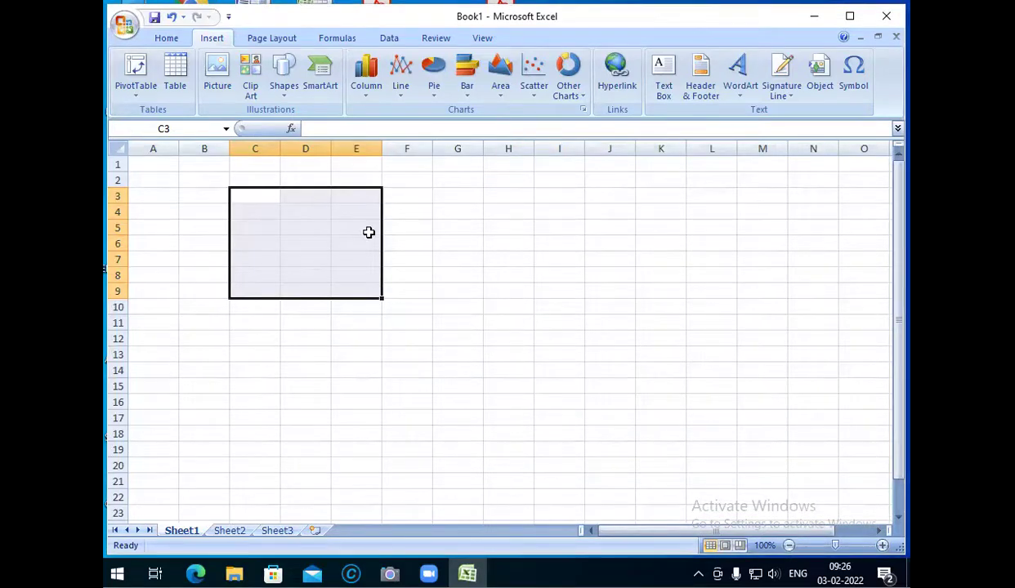
Enter the text Roll in cell A1.
left_click(178, 40)
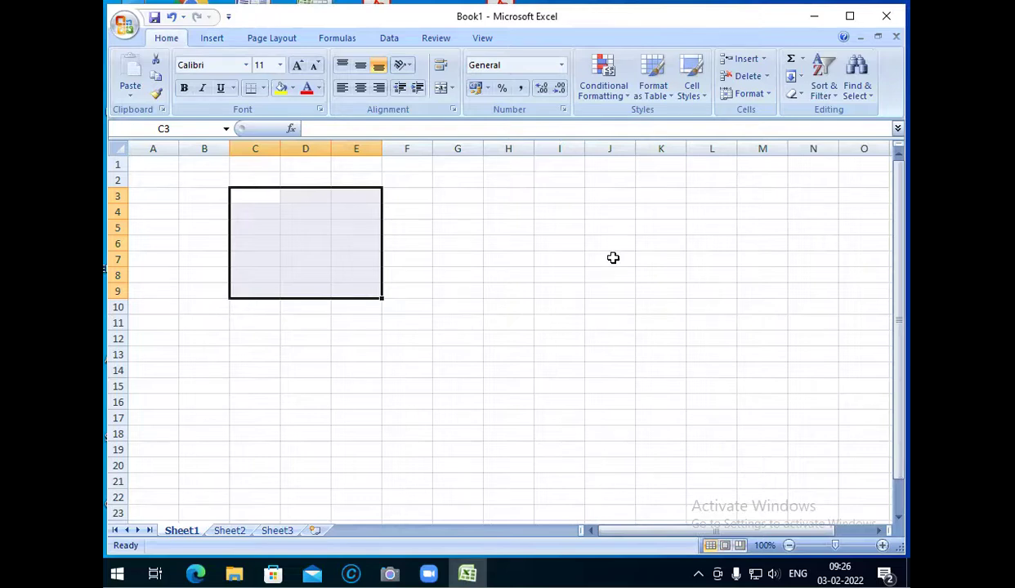
key("Up")
key("Up")
key("Left")
key("Left")
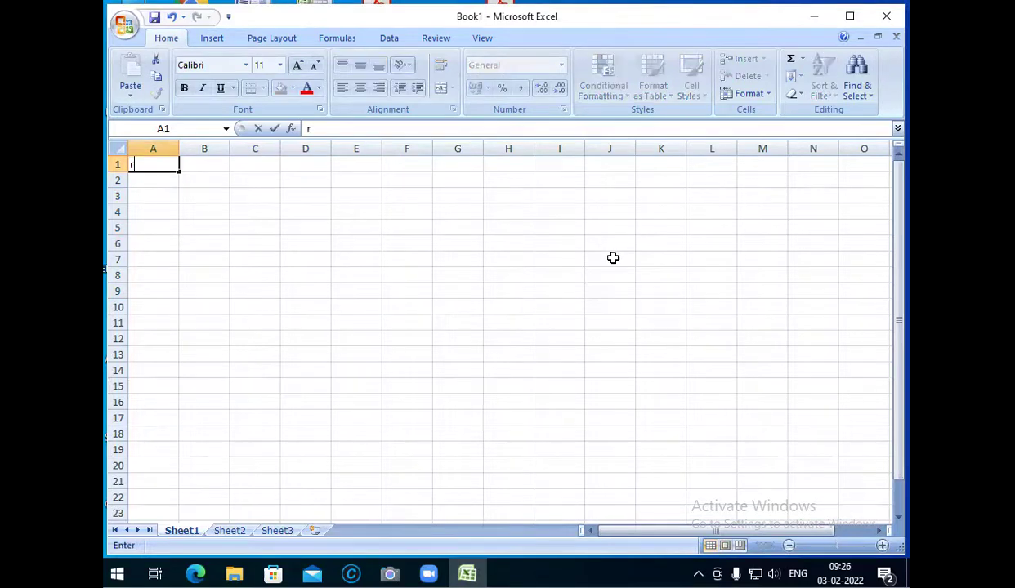
type("Roll")
key("Tab")
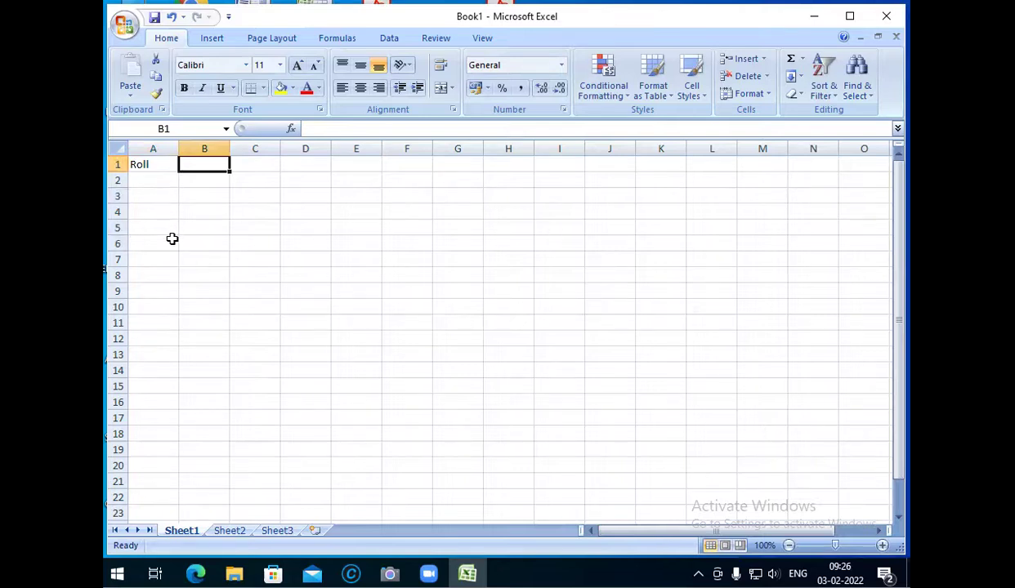
Edit the heading in cell A1 so that it reads Roll No.
double_click(163, 164)
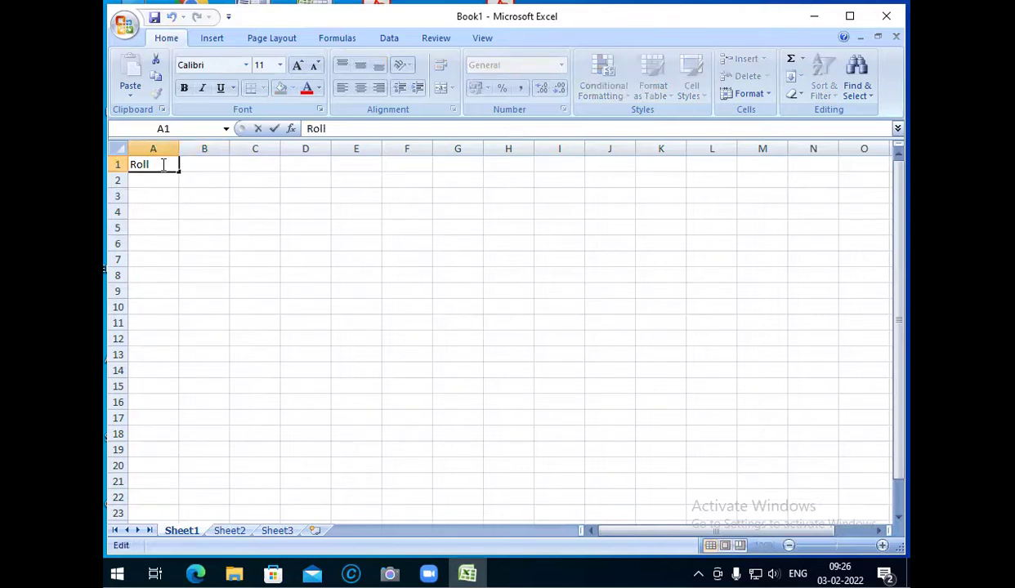
type("No.")
key("Return")
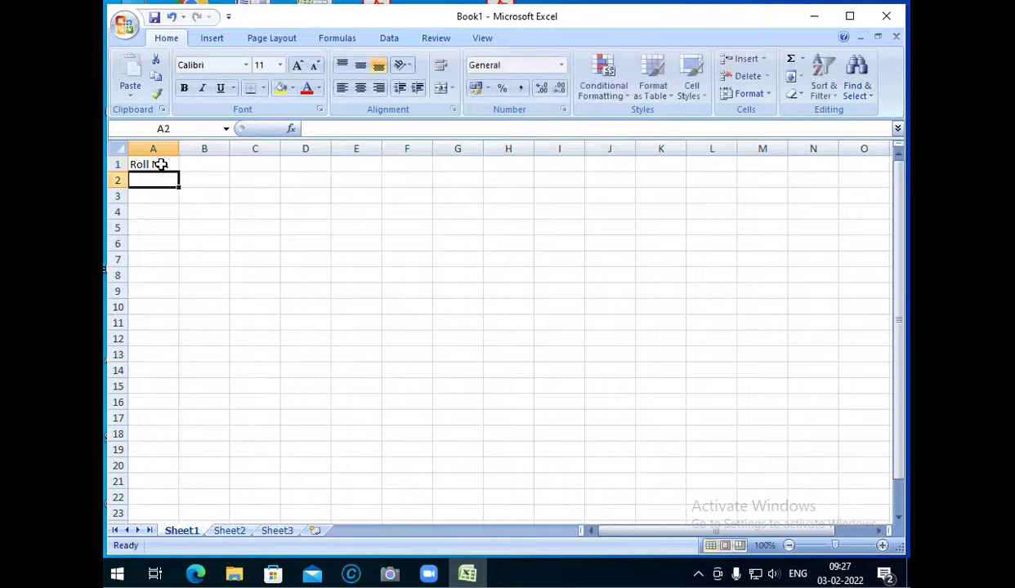
Demonstrate moving between cells by selecting B1 and D3 and stepping from there through C3, C4 and C2 to D2.
key("Up")
key("Right")
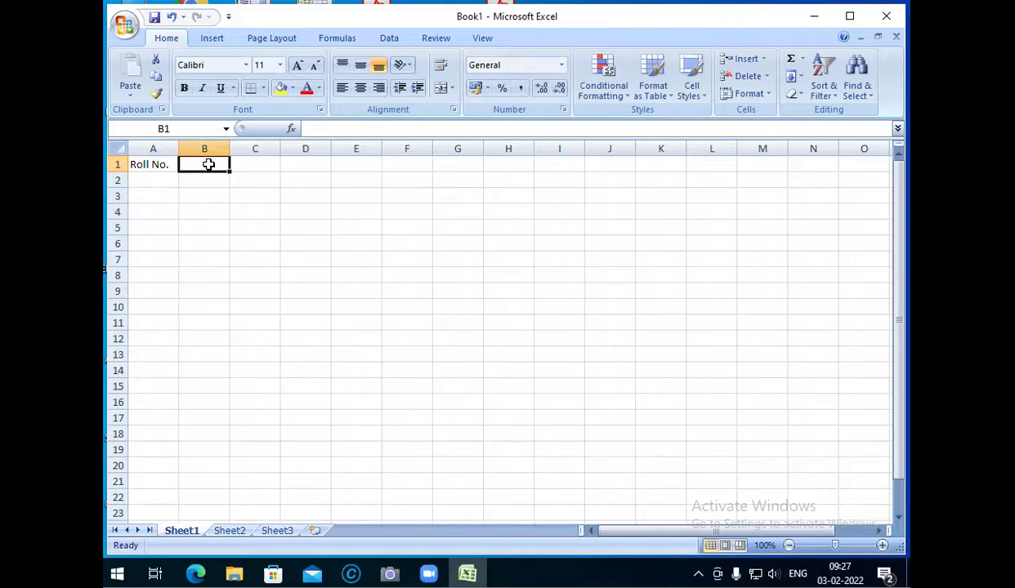
left_click(313, 193)
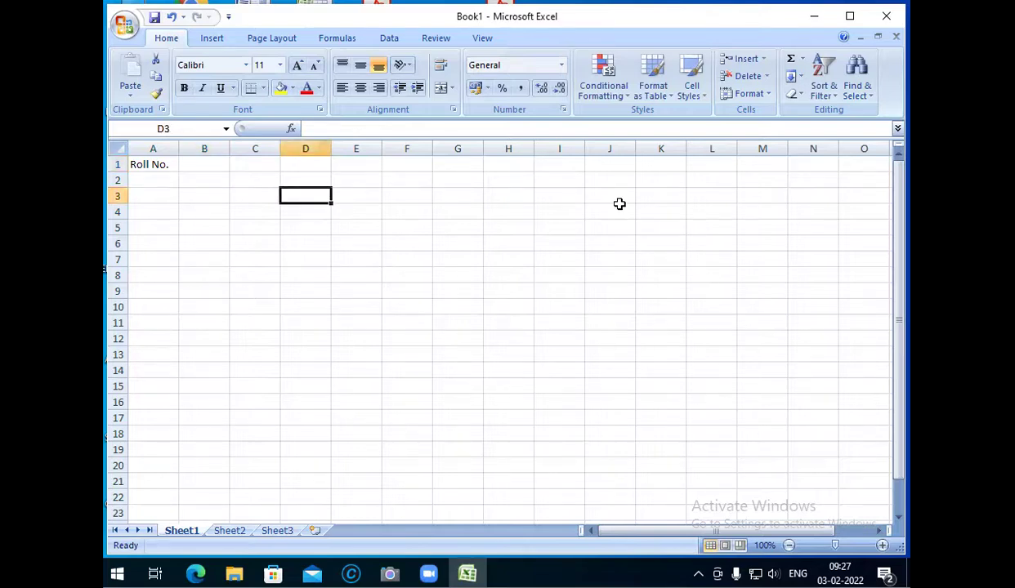
key("Left")
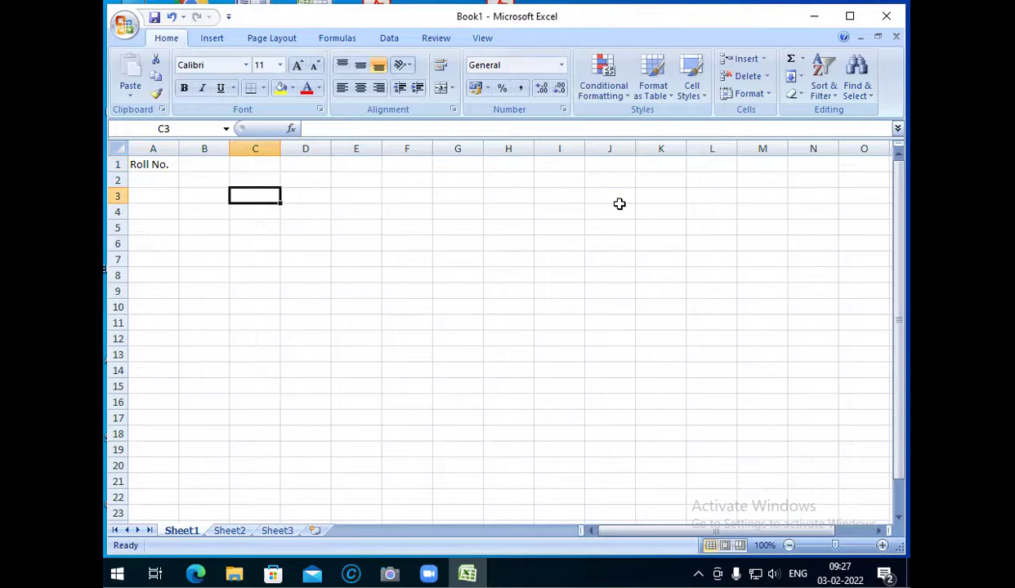
key("Down")
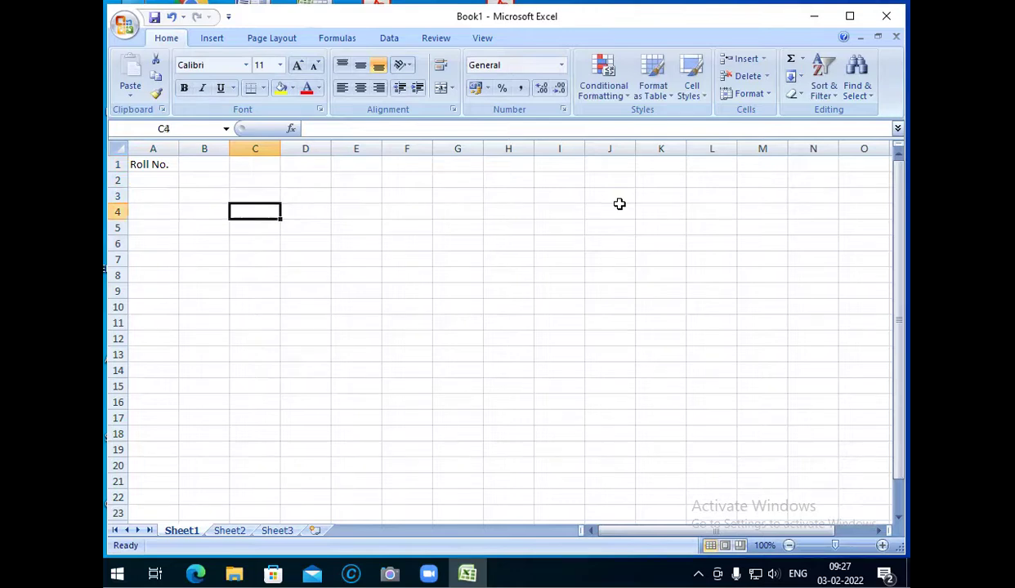
key("Up")
key("Up")
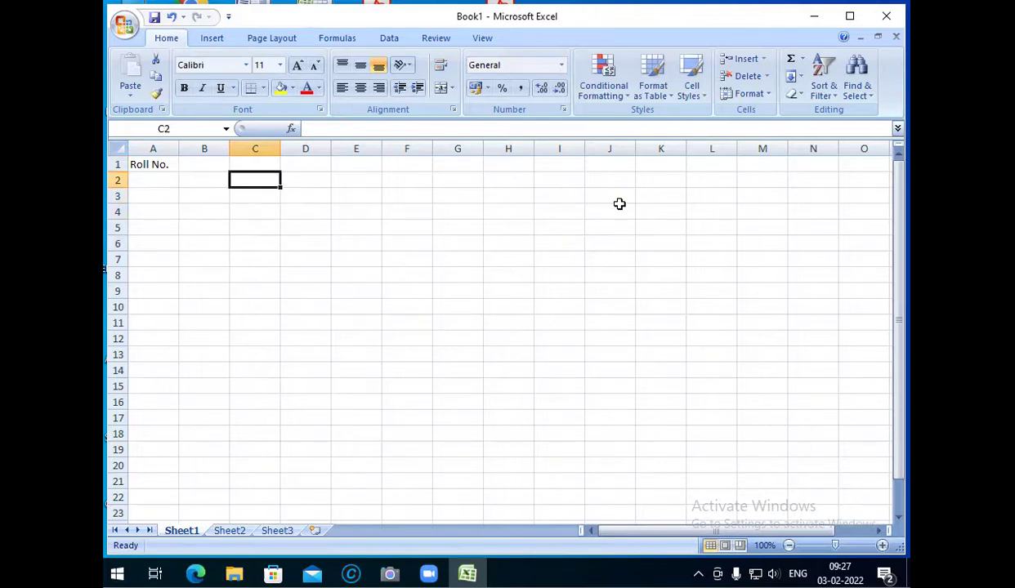
key("Right")
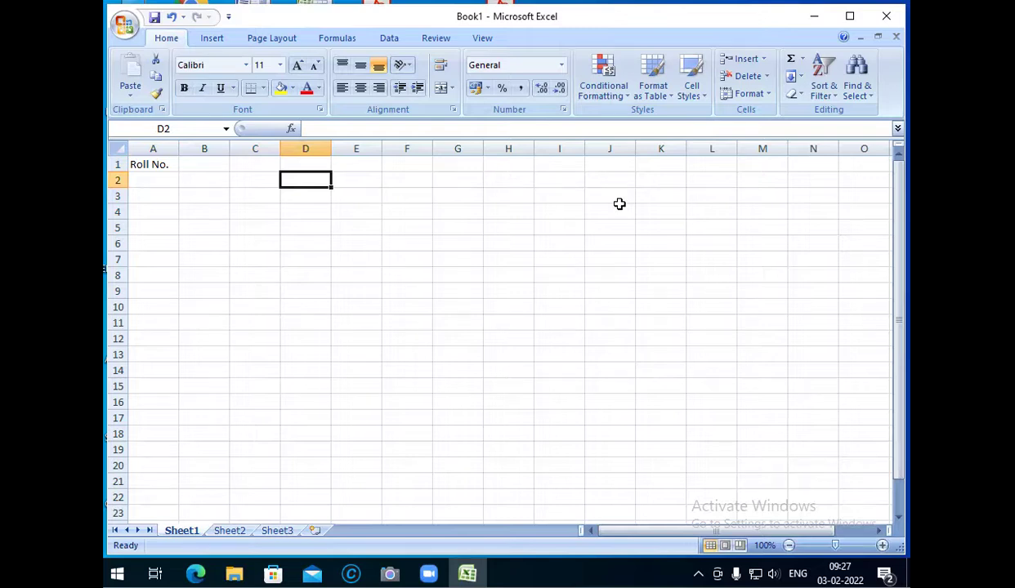
Enter the heading Student's Name in cell B1.
left_click(218, 165)
type("Student")
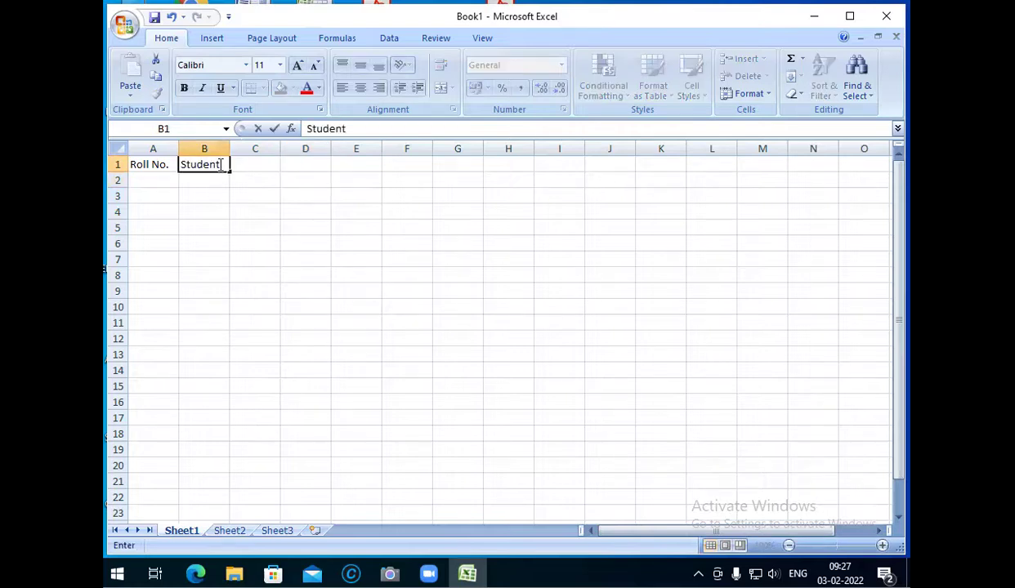
type("'s Name")
key("Return")
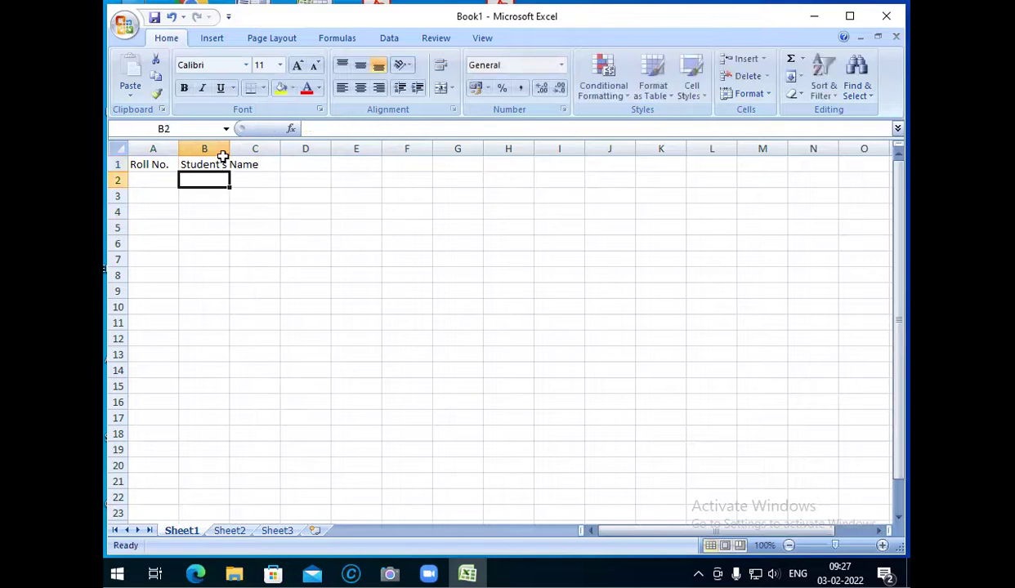
Enter the heading Father's Name in cell C1, correcting the capitalization and spelling.
left_click(257, 164)
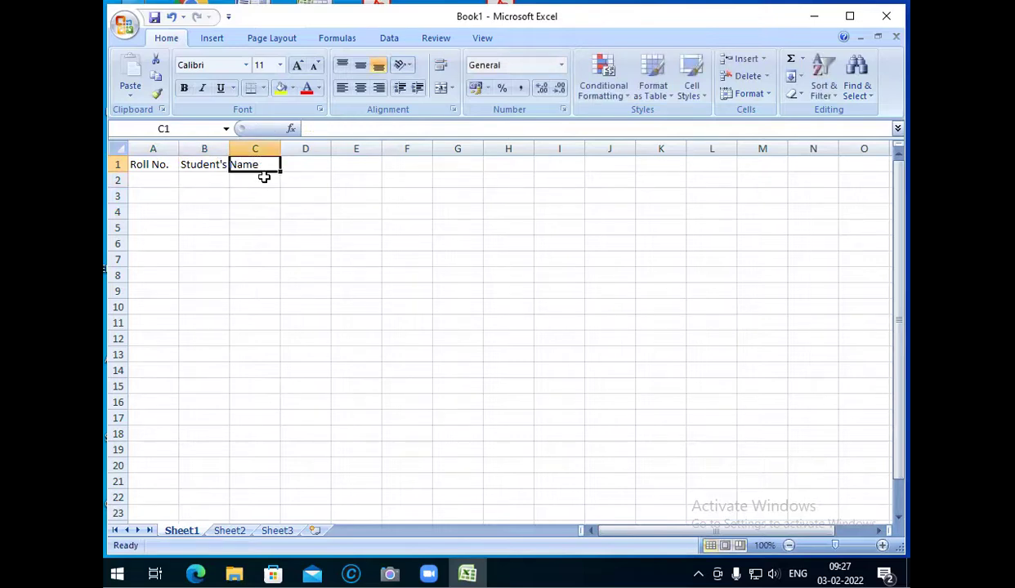
type("FAthe")
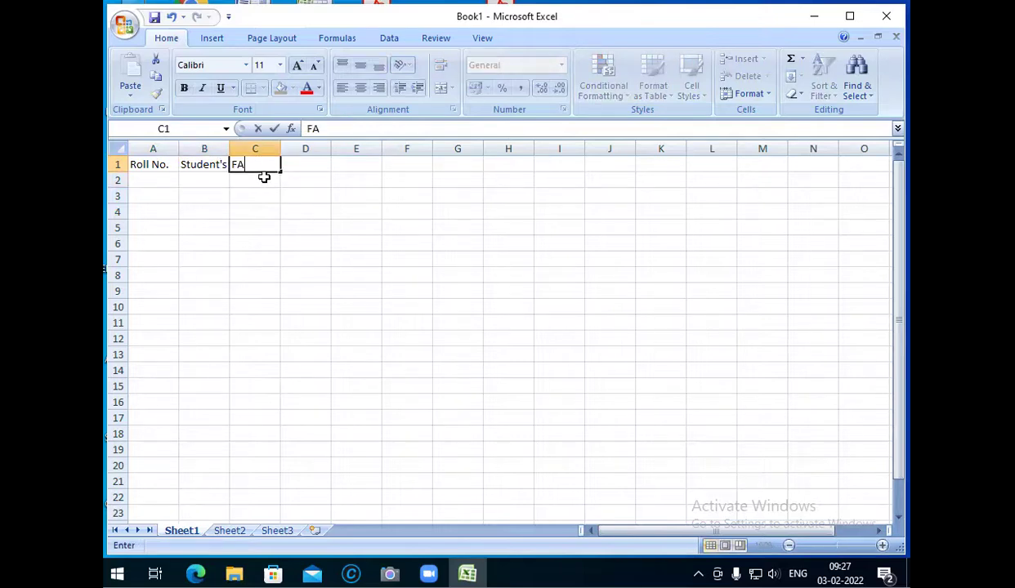
key("BackSpace")
key("BackSpace")
key("BackSpace")
key("BackSpace")
type("athr")
key("BackSpace")
type("er's Name")
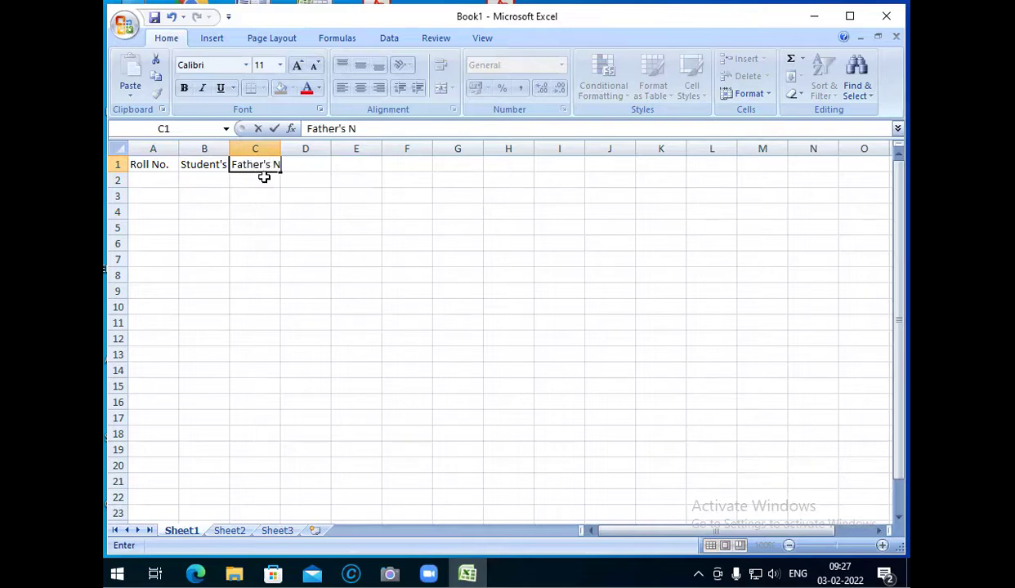
key("Return")
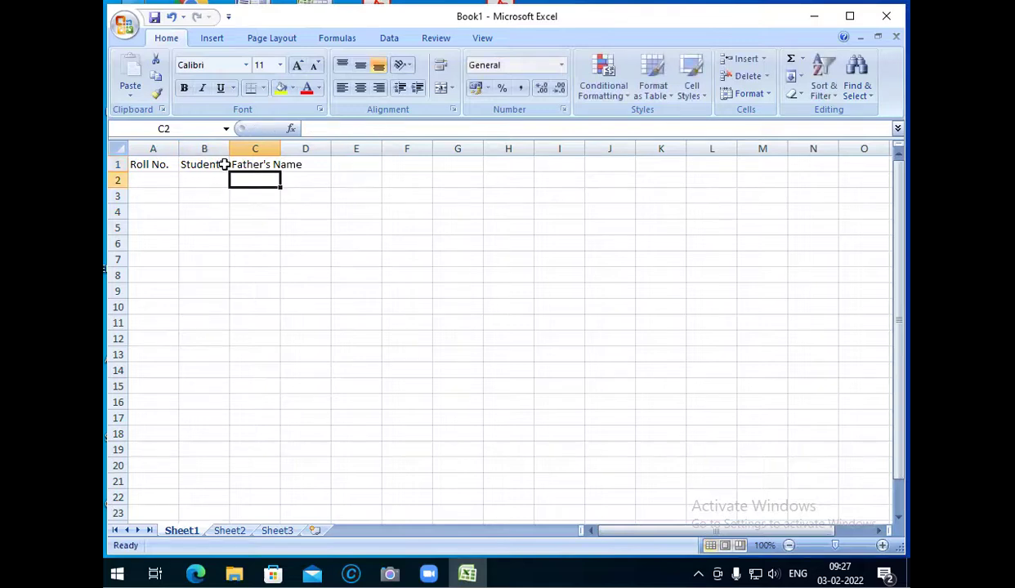
Enter the subject headings Computer in cell D1 and Maths in cell E1.
left_click(302, 167)
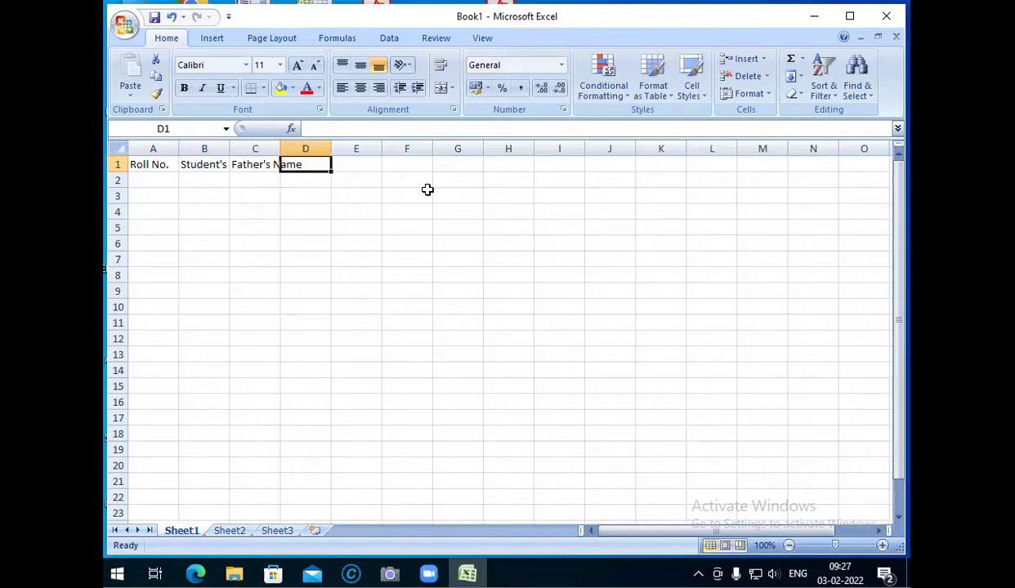
type("Co")
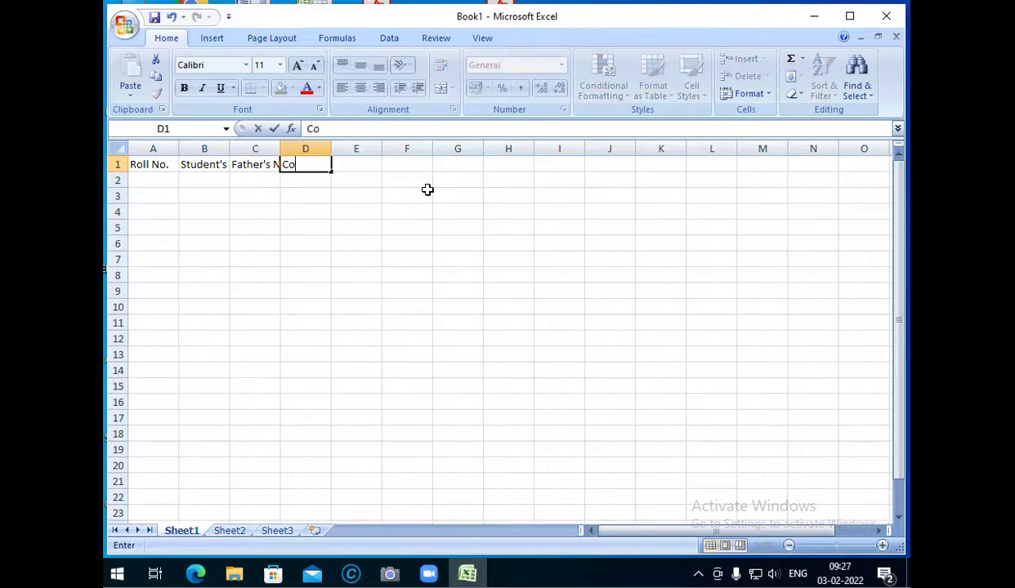
type("mputer")
left_click(344, 165)
left_click(413, 163)
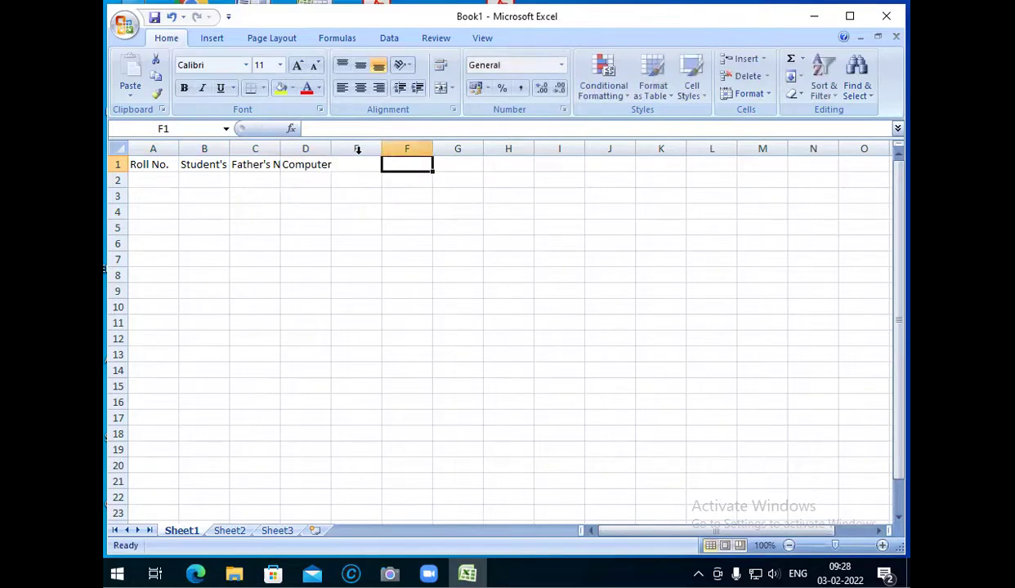
left_click(357, 150)
left_click(360, 163)
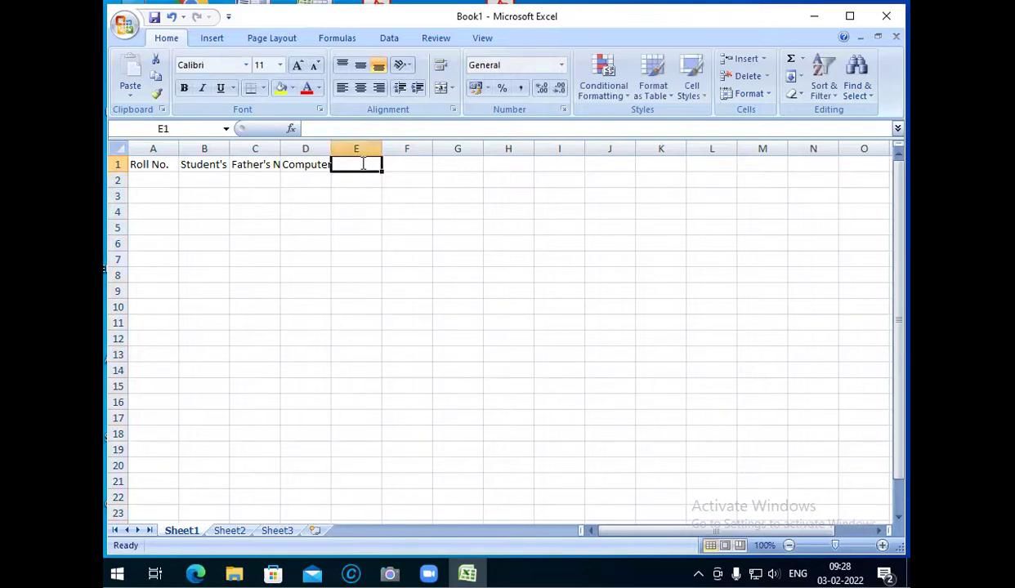
type("Maths")
key("Tab")
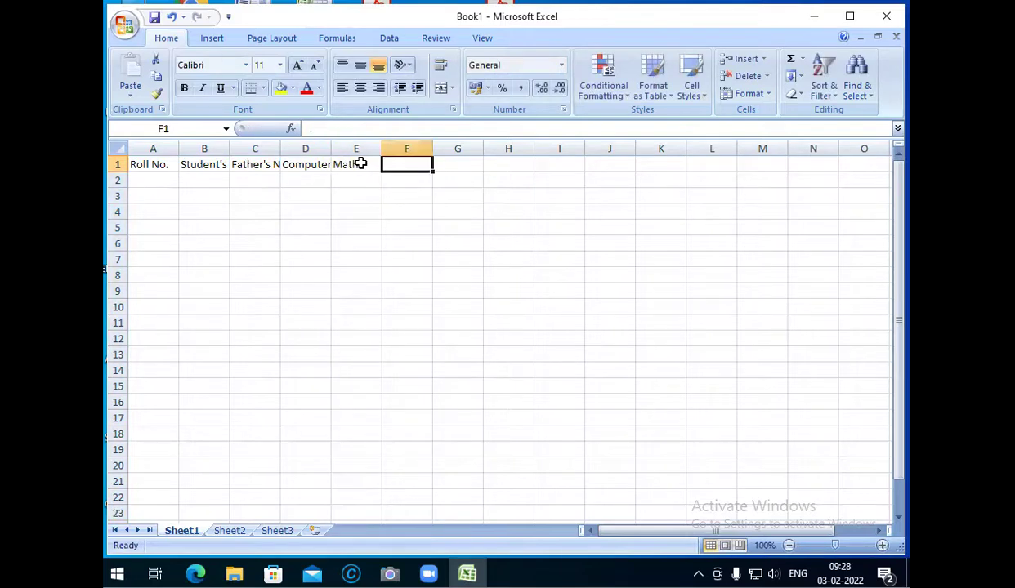
Enter the headings Hindi, Science, SST and Total in cells F1 to I1.
type("Hindi")
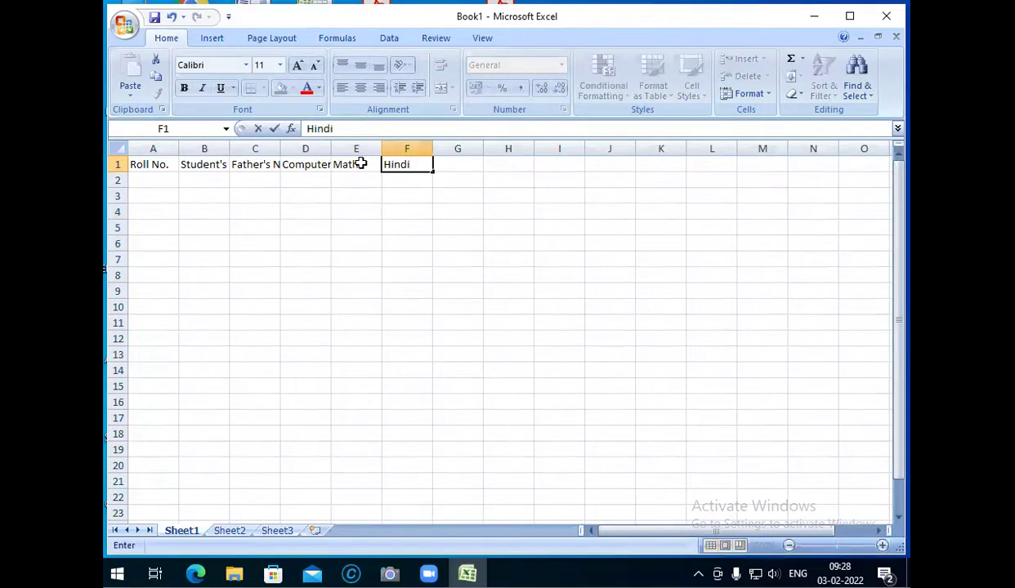
key("Tab")
type("Science")
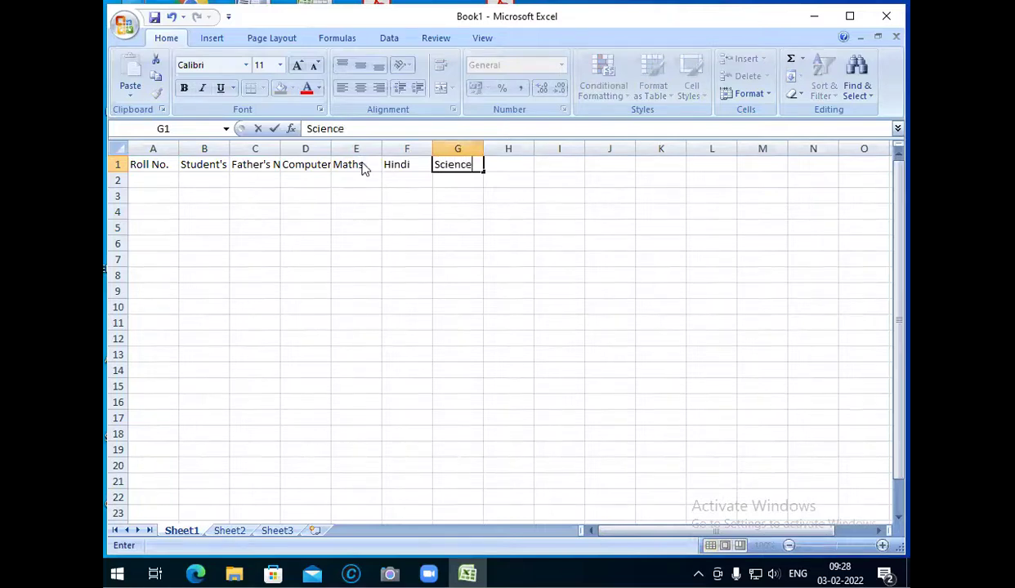
key("Tab")
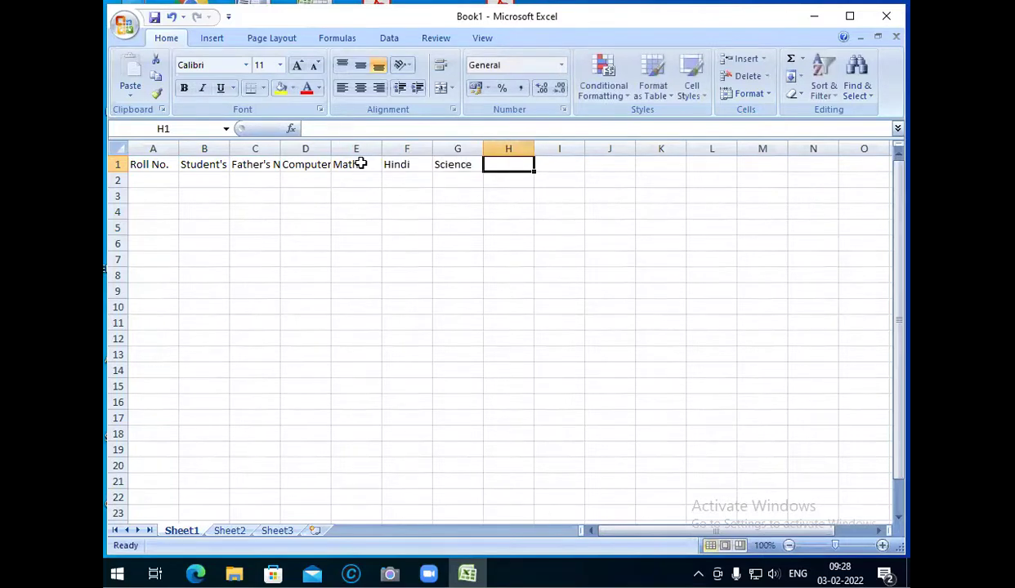
type("SST")
key("Tab")
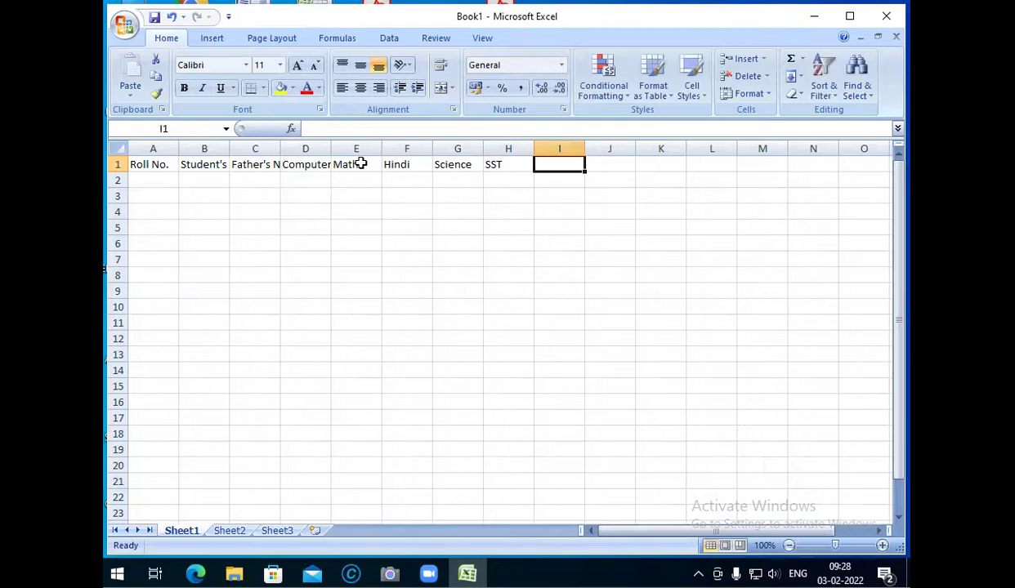
type("Total")
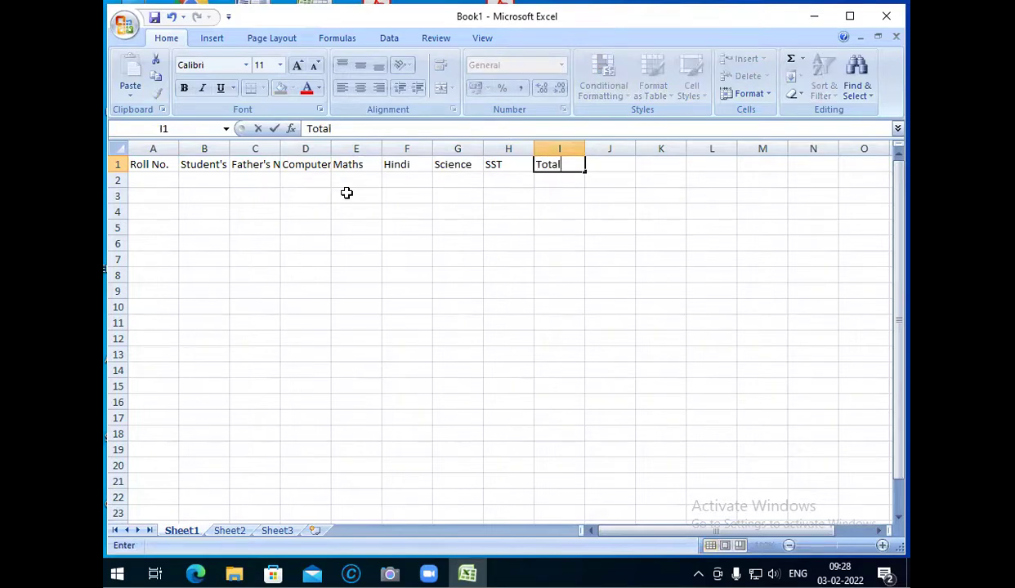
left_click(346, 190)
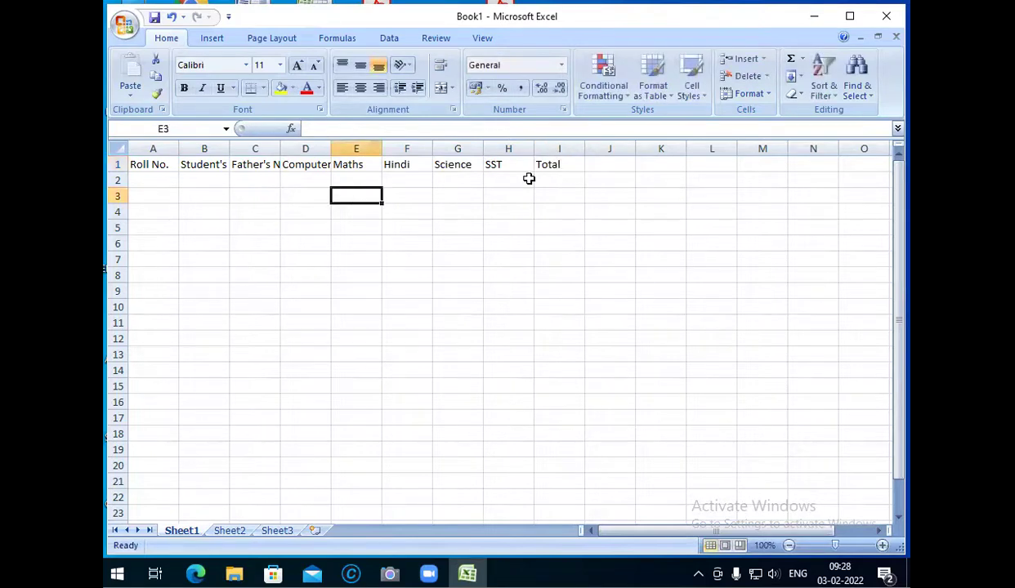
Widen columns B and C so the headings Student's Name and Father's Name fit fully.
left_click(190, 163)
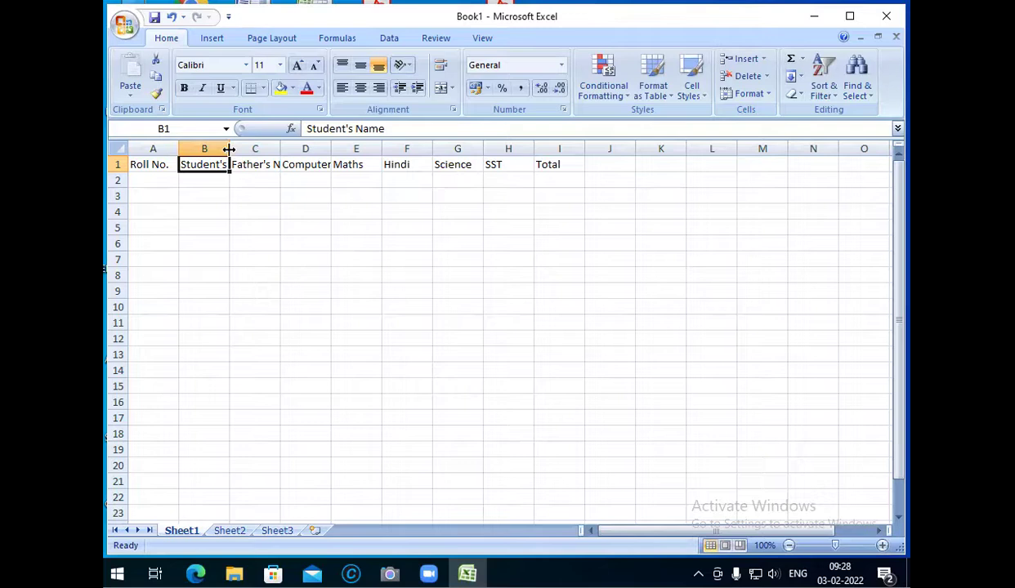
left_click_drag(229, 148, 302, 148)
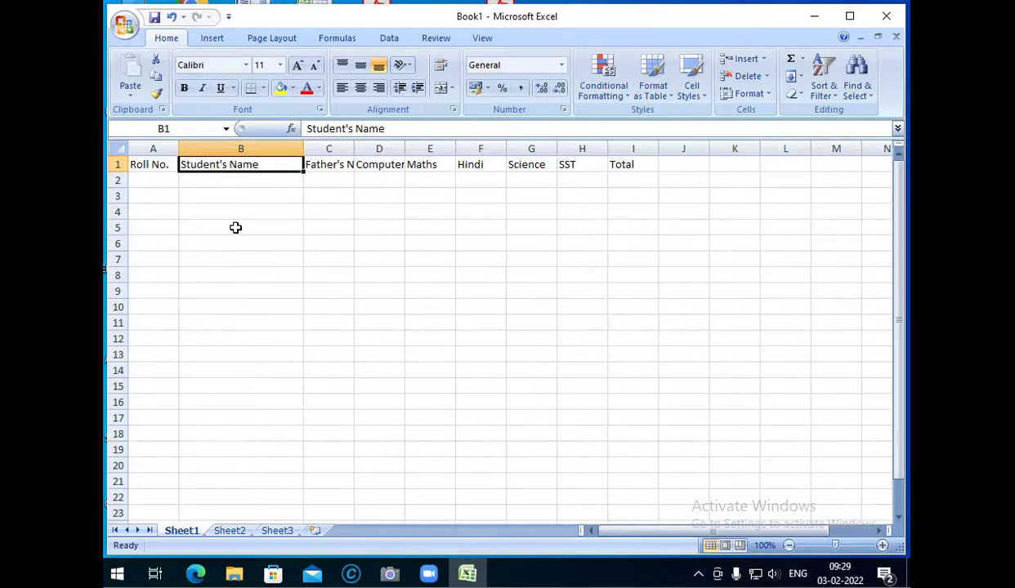
left_click(324, 149)
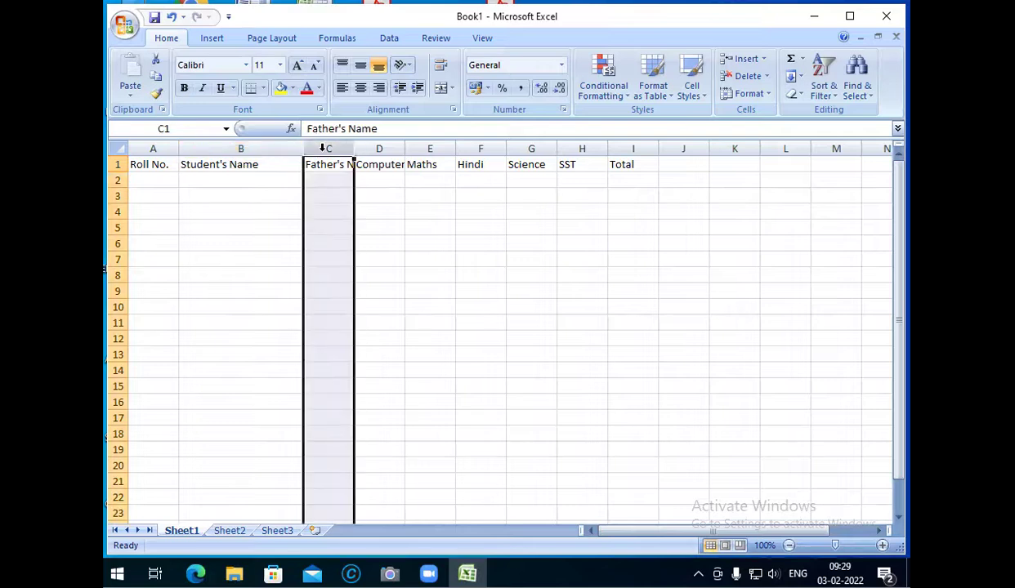
left_click_drag(354, 149, 406, 171)
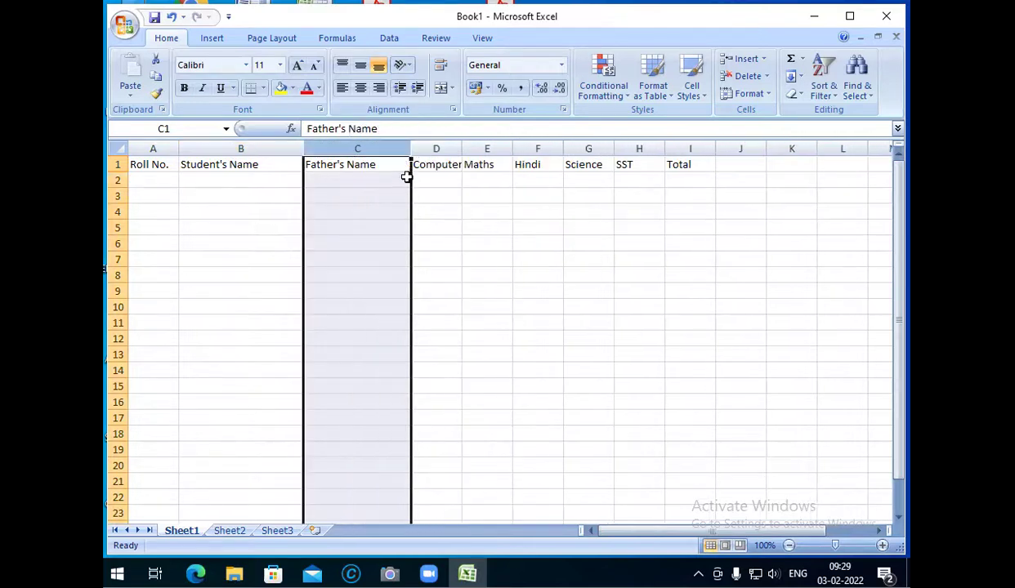
left_click(343, 178)
left_click_drag(408, 149, 472, 143)
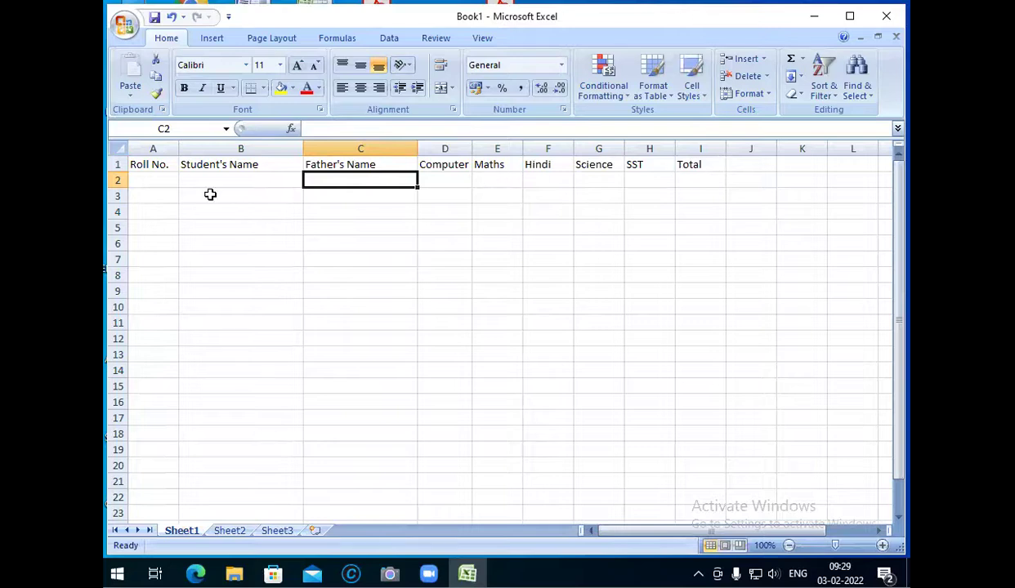
Enter roll number 1 in cell A2 and the first student's name in cell B2.
left_click(163, 178)
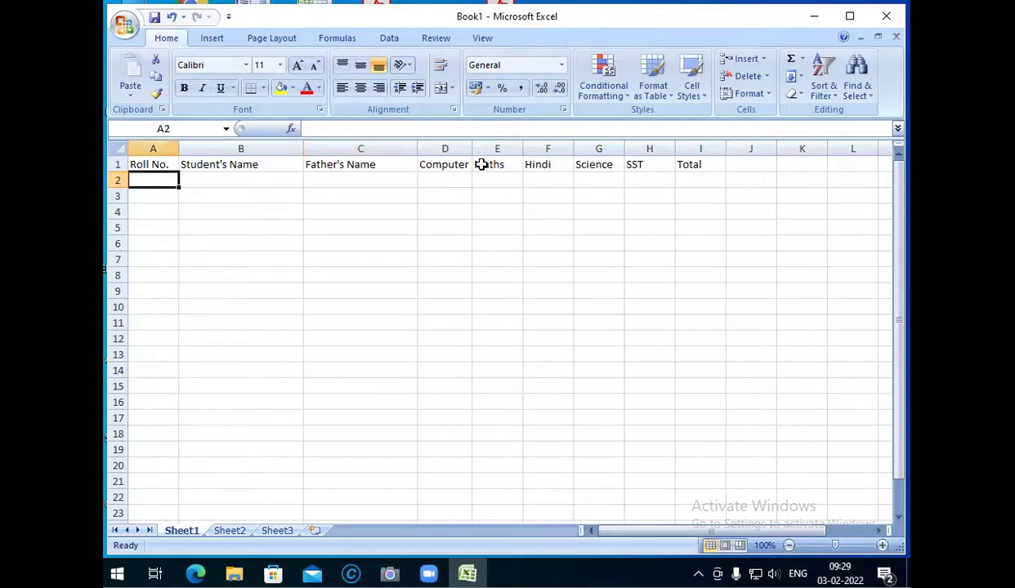
type("1")
key("Return")
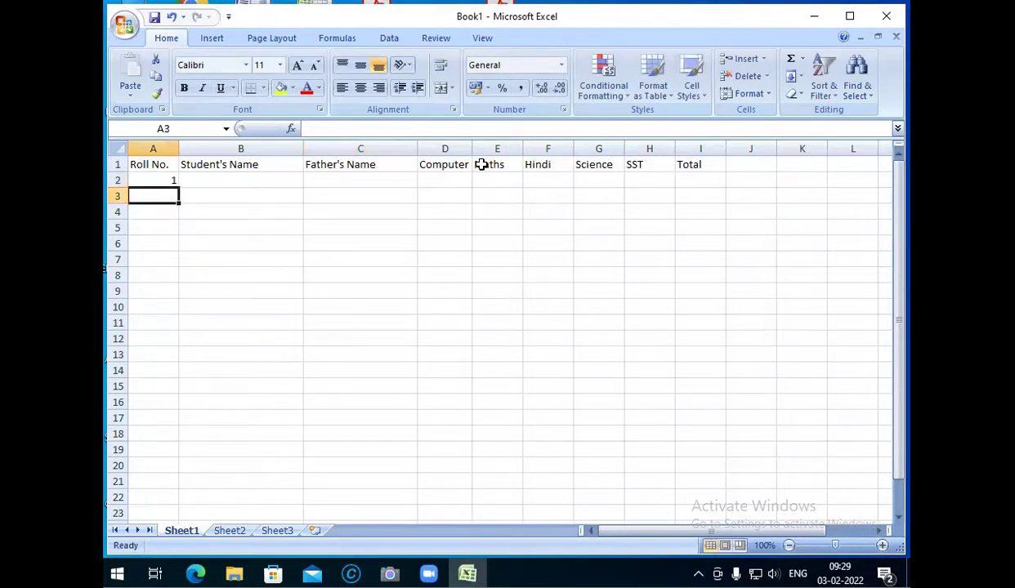
key("Up")
key("Right")
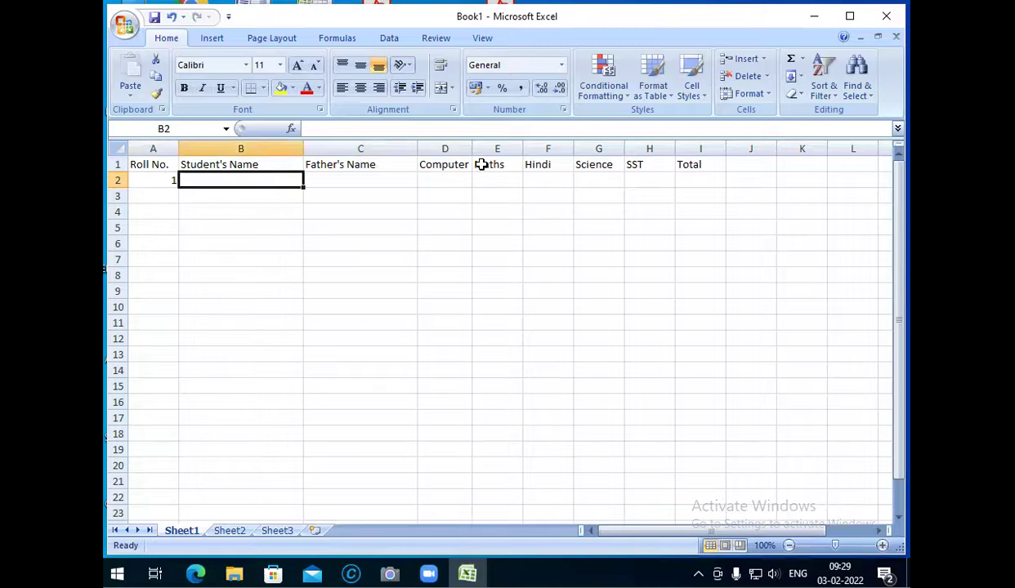
type("Harsh")
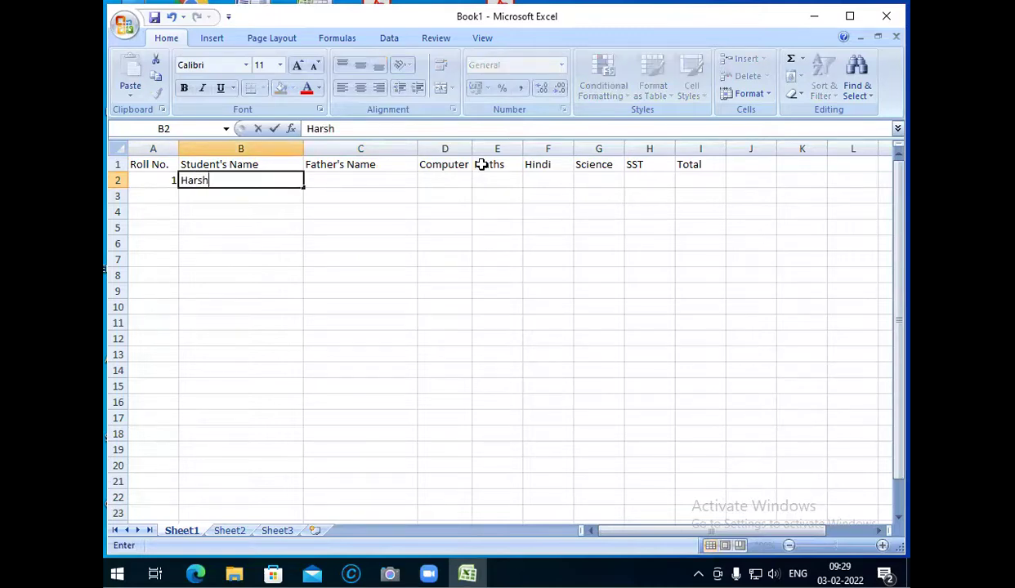
key("Tab")
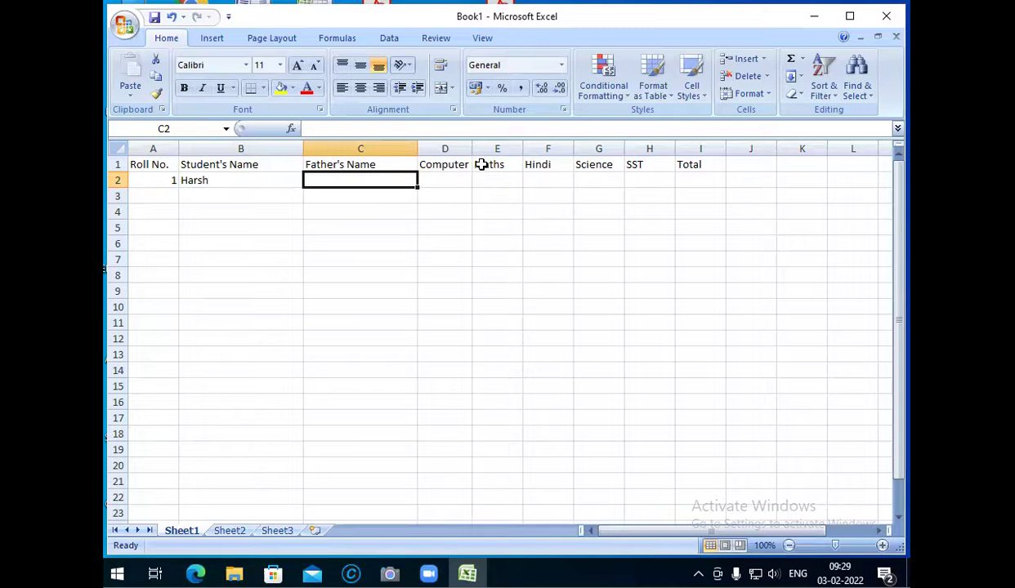
Enter the first student's marks 20, 19, 19, 20 and 20 in cells D2 to H2.
left_click(442, 178)
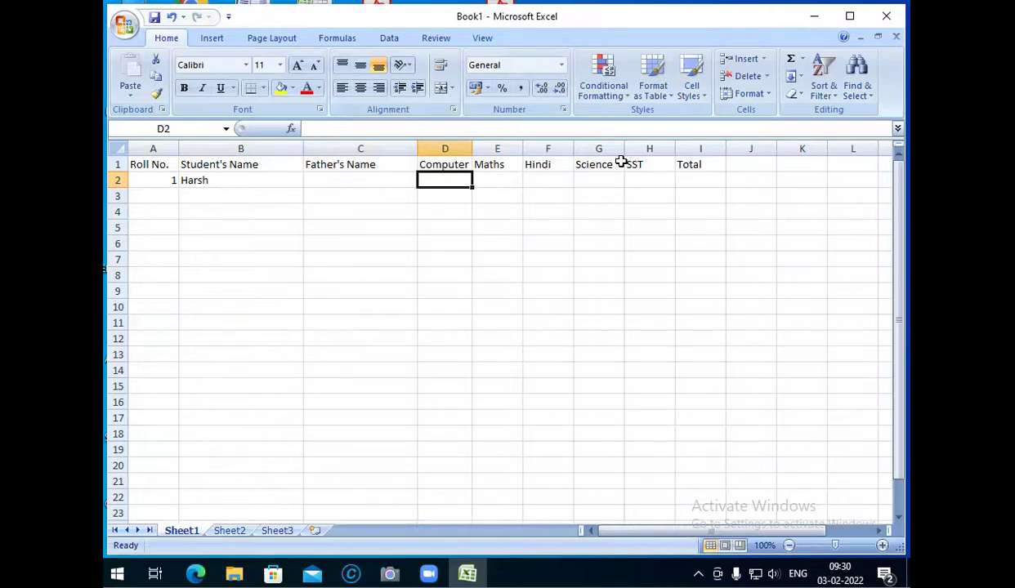
type("20")
key("Tab")
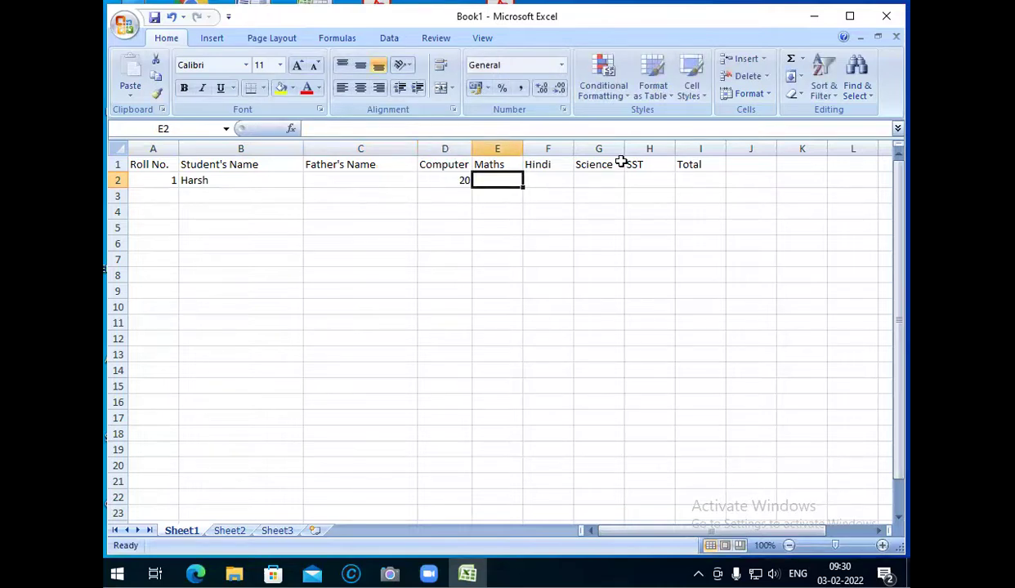
type("19")
key("Tab")
type("19")
key("Tab")
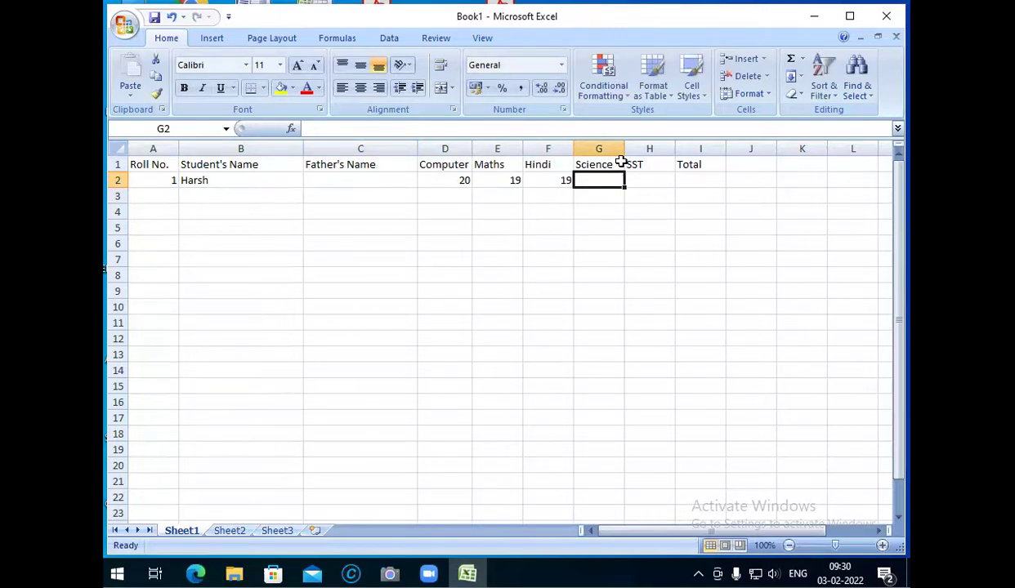
type("20")
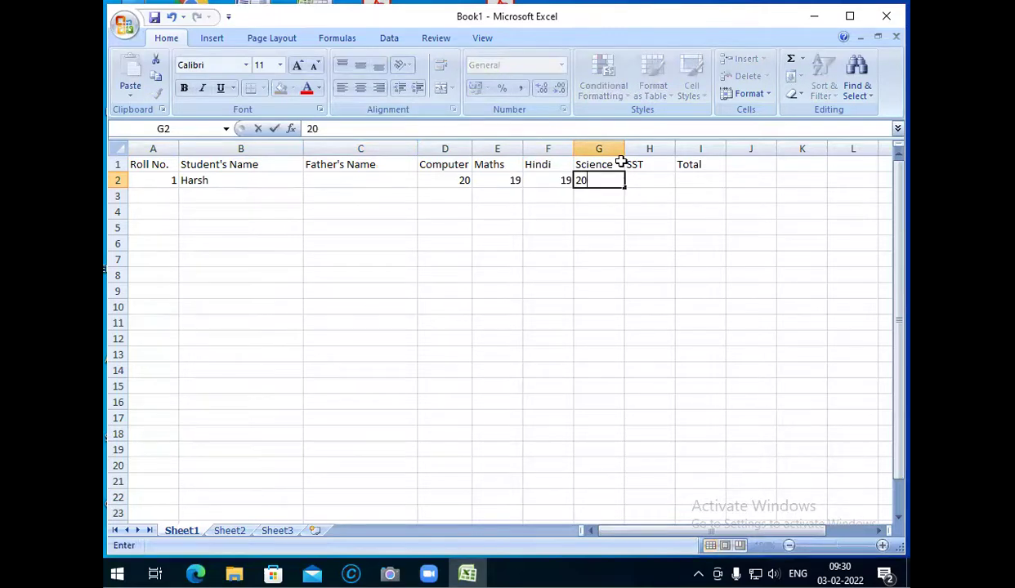
key("Tab")
type("20")
key("Tab")
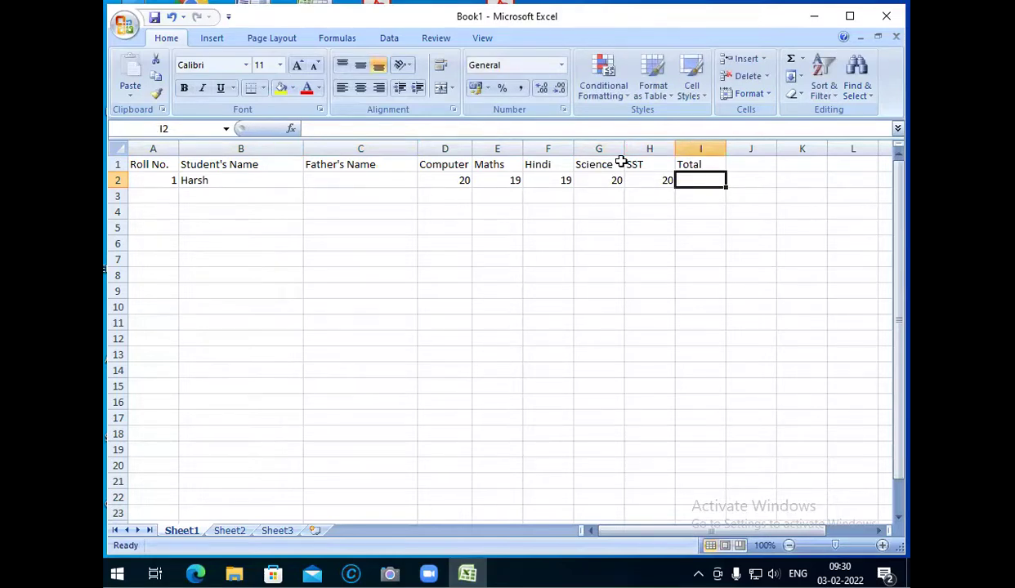
Enter roll number 2 in cell A3 and the second student's name in cell B3.
left_click(157, 195)
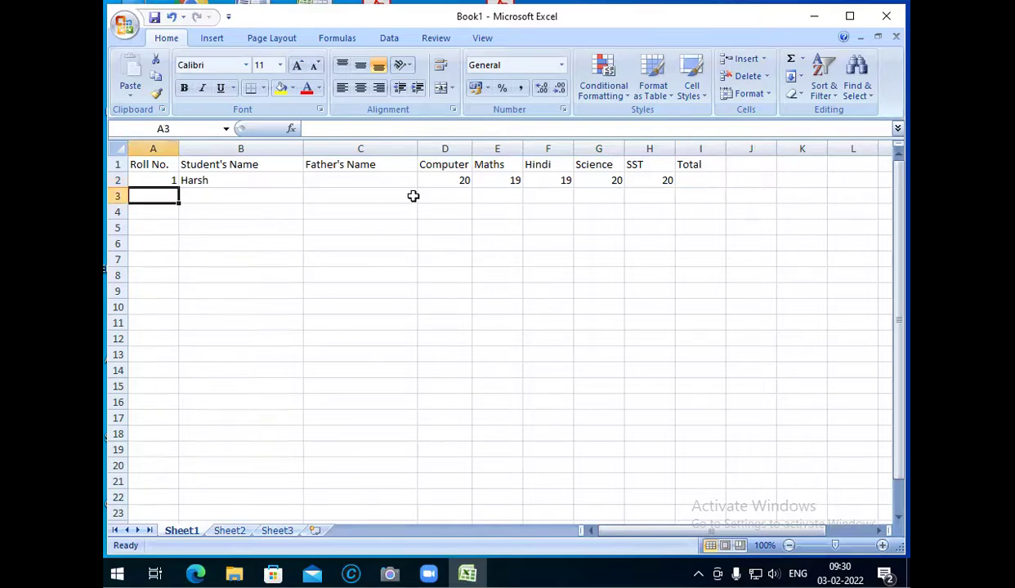
type("2")
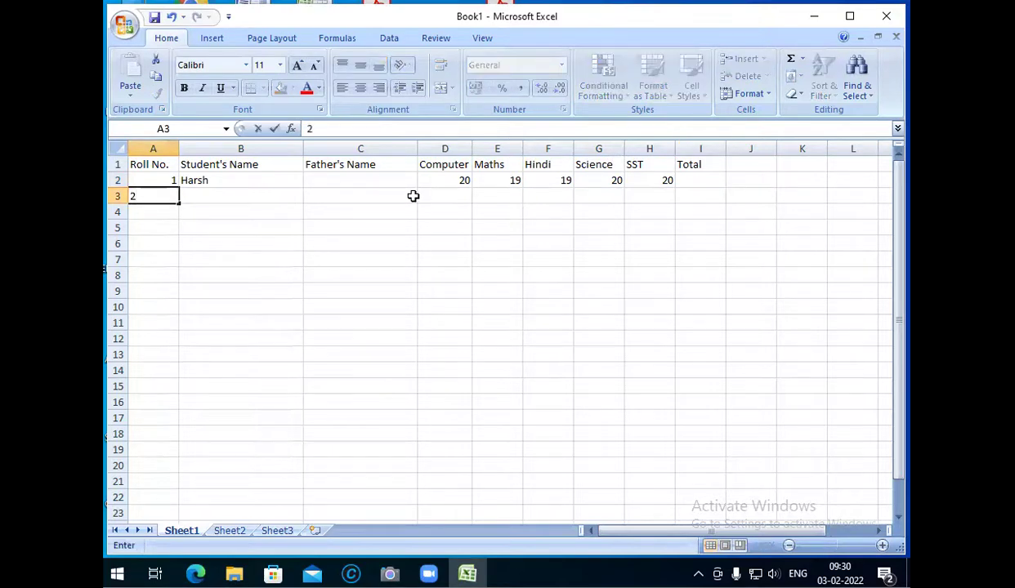
key("Tab")
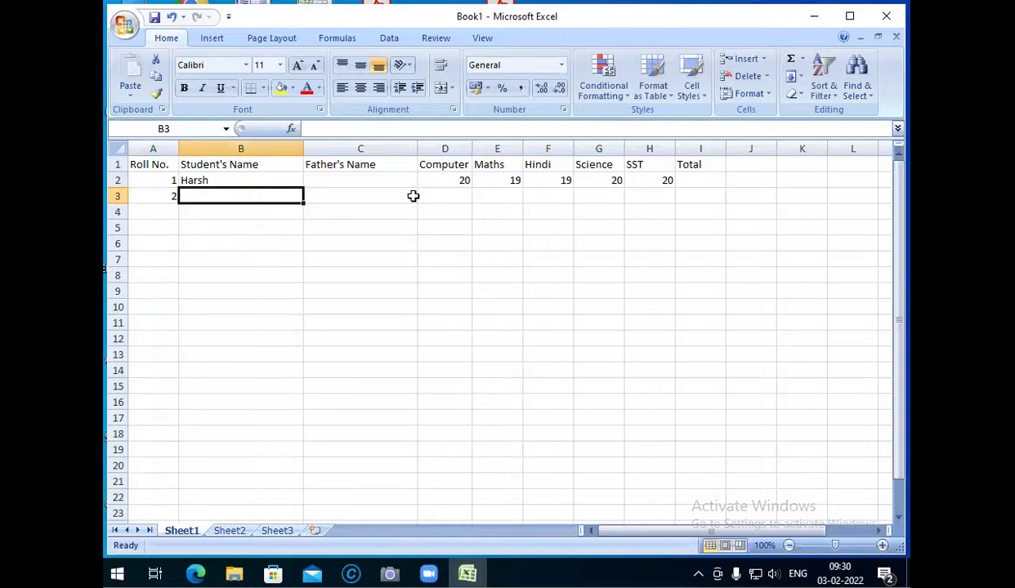
type("Prachi")
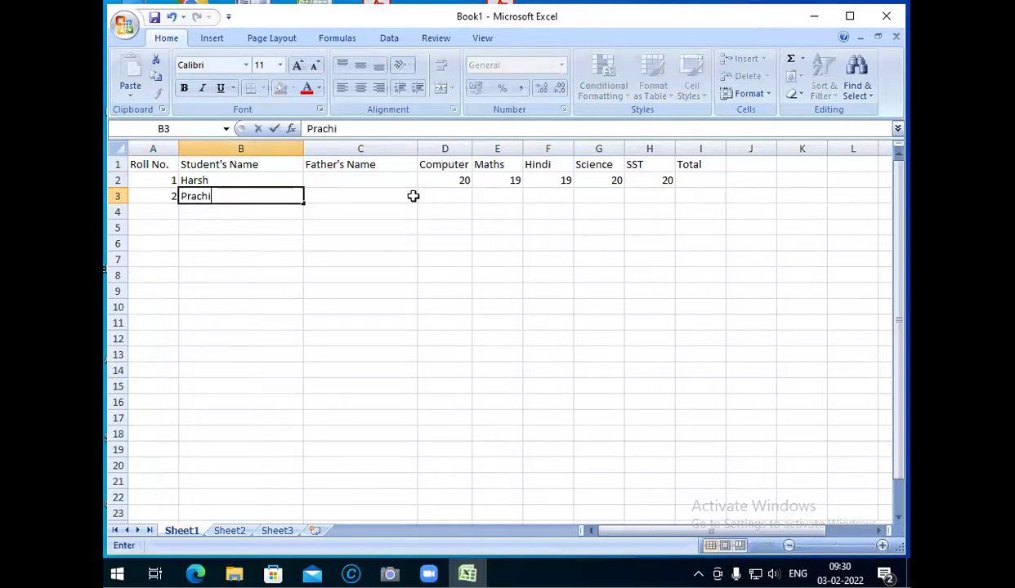
key("Tab")
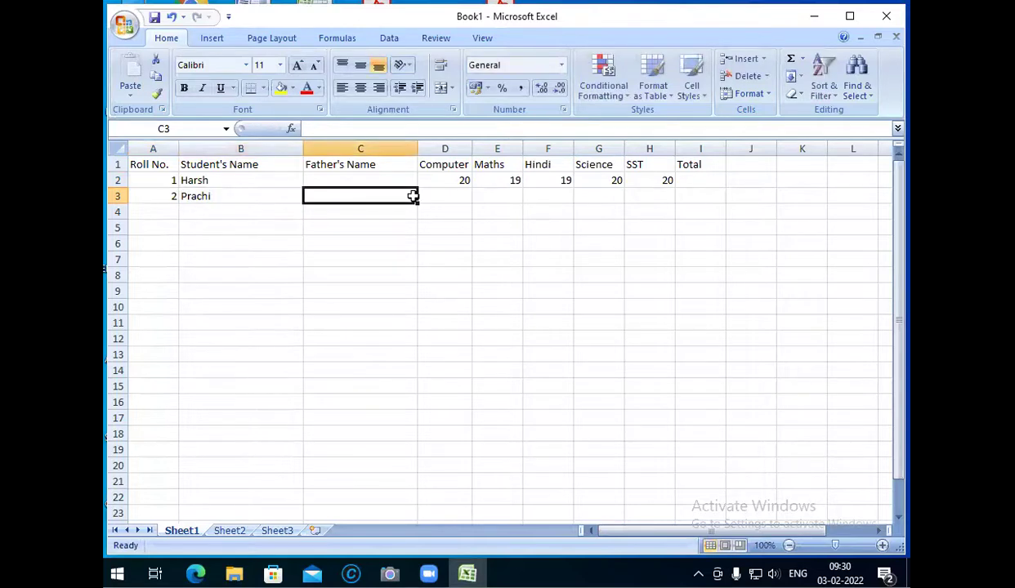
Enter the second student's marks 19, 18, 17, 16 and 17 in cells D3 to H3.
key("Tab")
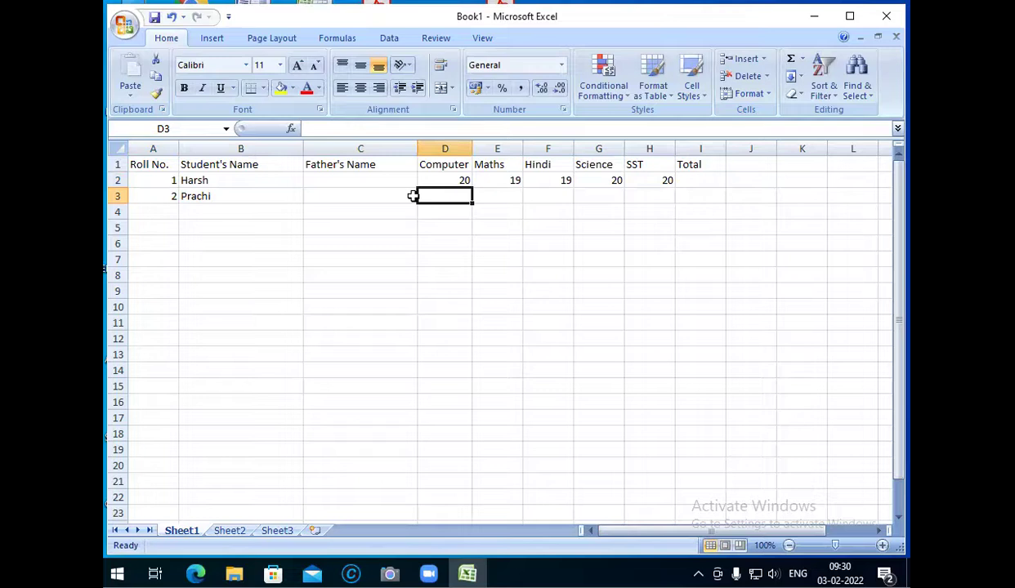
type("19")
key("Tab")
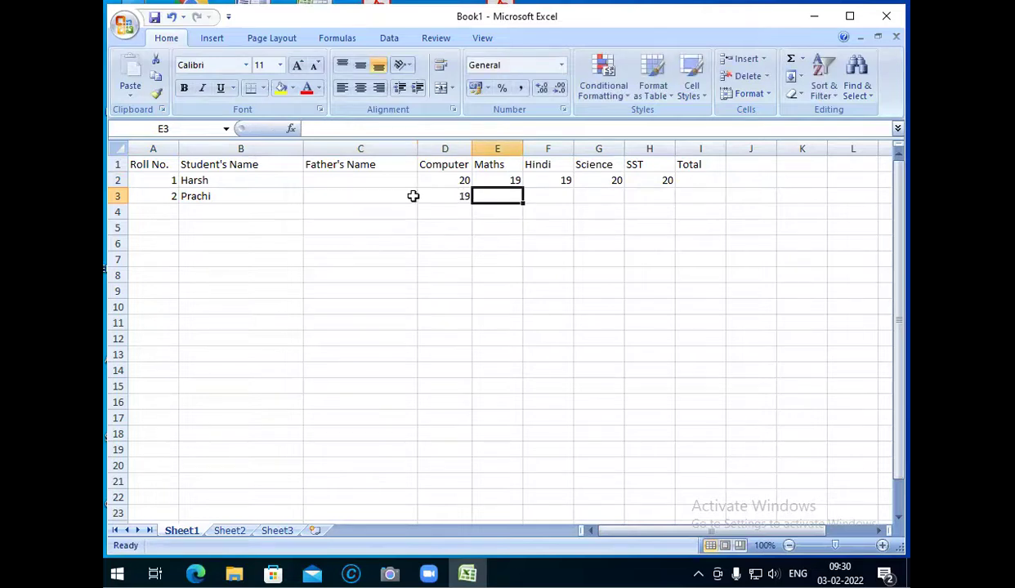
type("18")
key("Tab")
type("17")
key("Tab")
type("16")
key("Tab")
type("17")
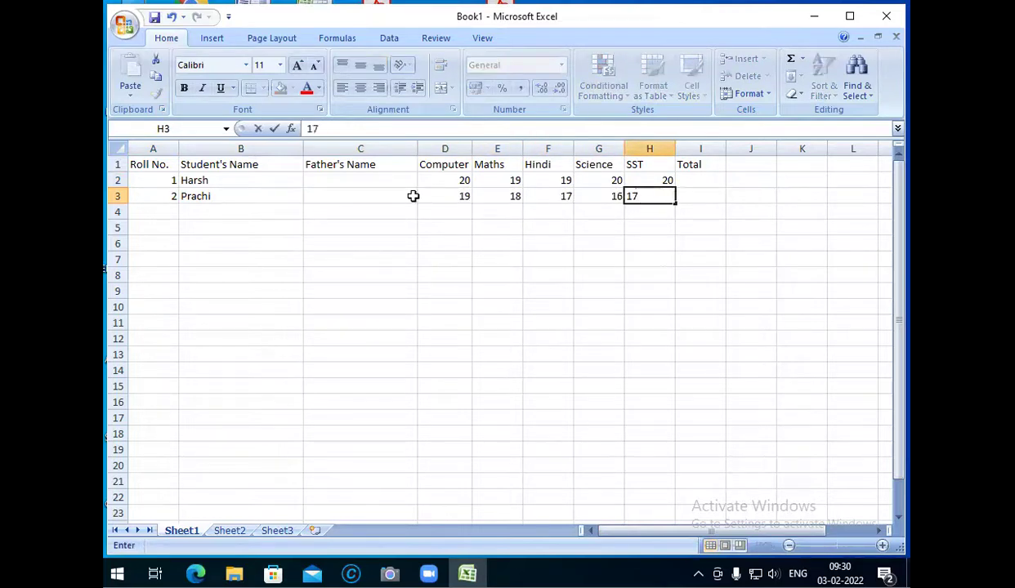
key("Tab")
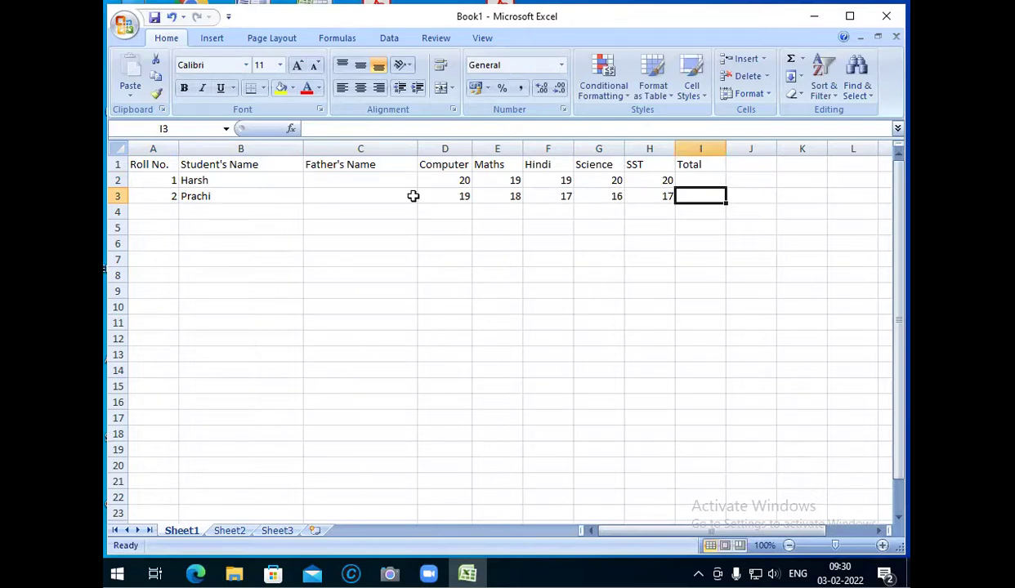
Enter the roll numbers 3 and 4 in cells A4 and A5.
key("Down")
key("Left")
key("Left")
key("Left")
key("Left")
key("Home")
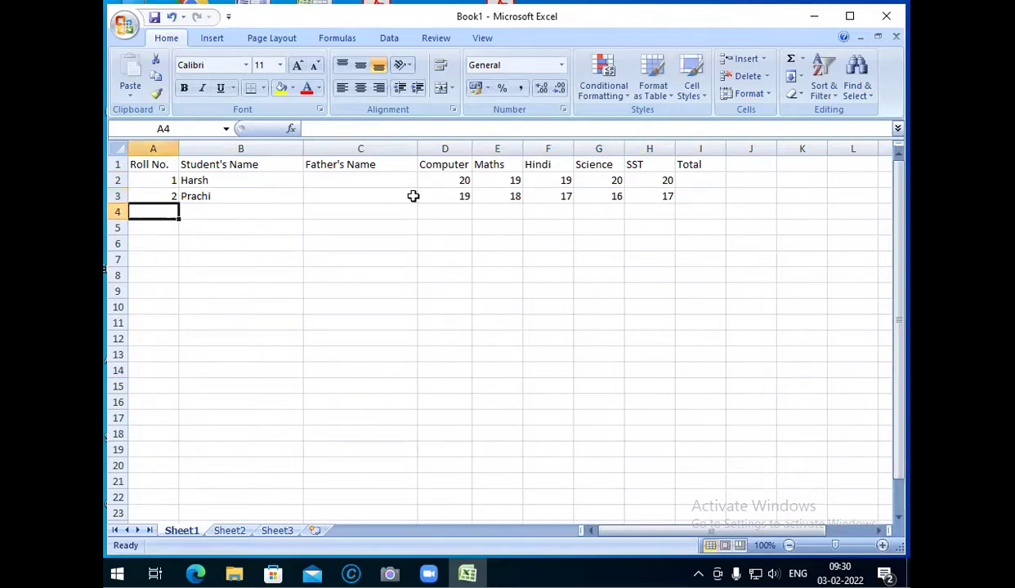
type("3")
key("Return")
type("4")
key("Tab")
key("Up")
key("Up")
key("Up")
key("Left")
key("Down")
key("Down")
key("Down")
key("Down")
key("Up")
key("Up")
key("Up")
key("Up")
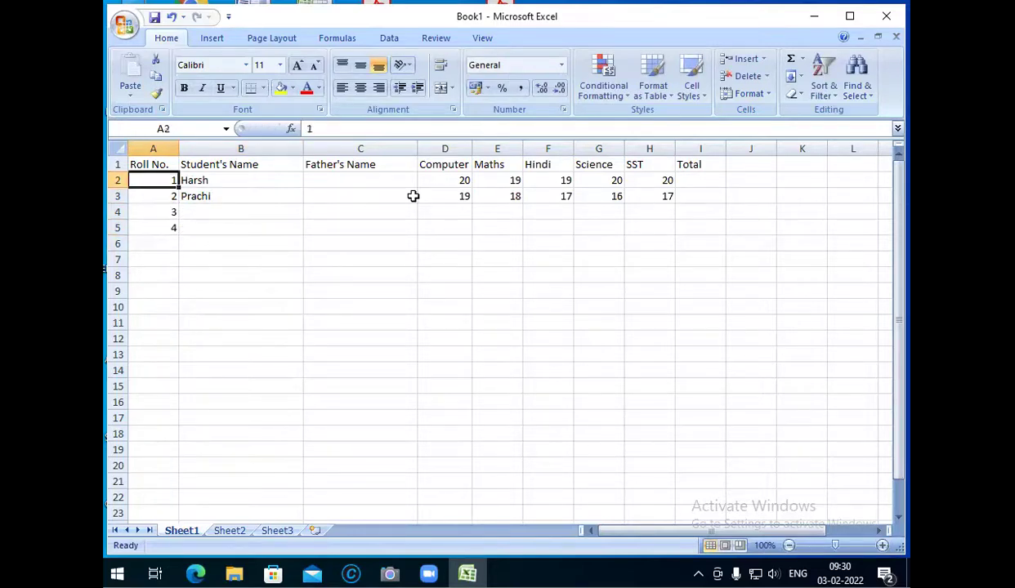
key("Down")
key("Up")
key("Down")
key("Up")
key("Down")
key("Down")
key("Down")
key("Down")
key("Down")
key("Down")
key("Down")
key("Down")
key("Down")
key("Down")
key("Down")
key("Down")
key("Down")
key("Down")
key("Down")
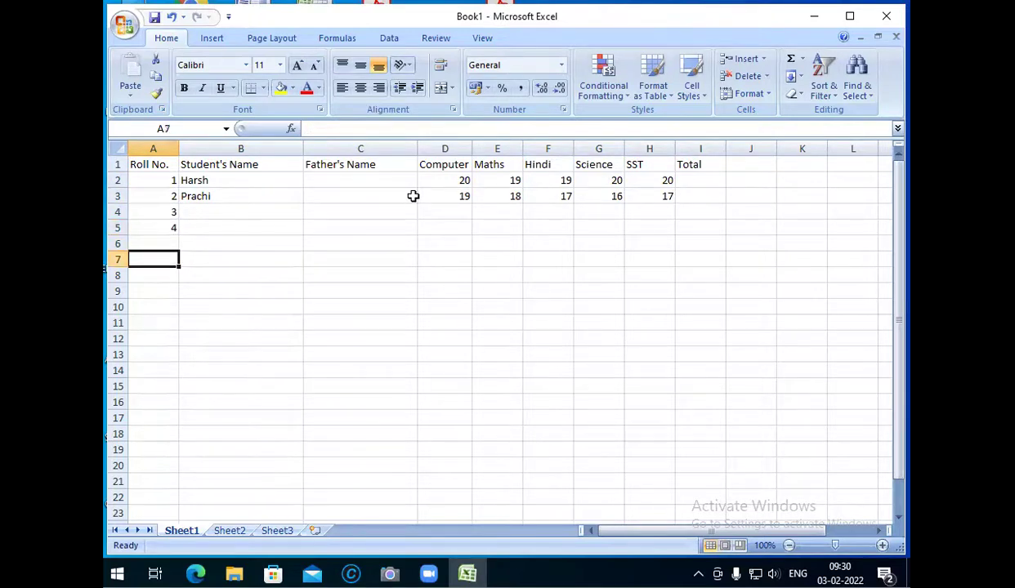
key("Down")
key("Down")
key("Down")
key("Down")
key("Down")
key("Up")
key("Up")
key("Up")
key("Up")
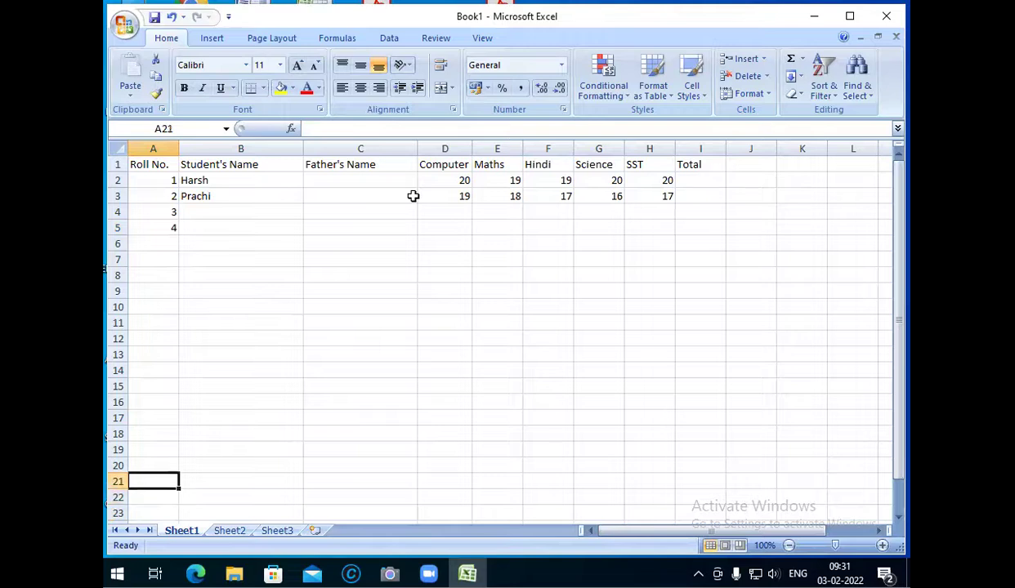
key("Up")
key("Up")
key("Up")
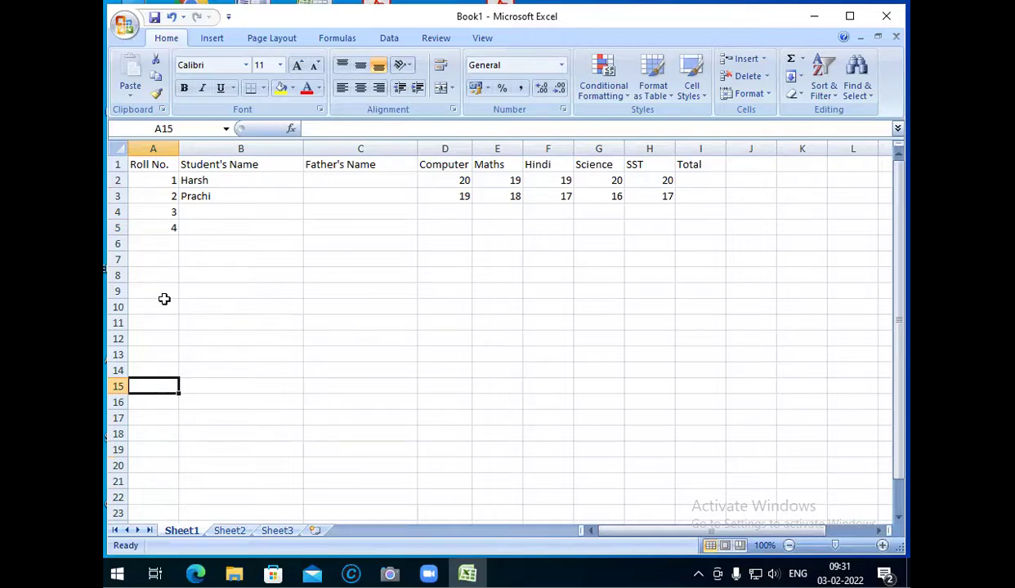
Clear the roll numbers 3 and 4 from cells A4 and A5.
left_click_drag(163, 196, 165, 229)
left_click(164, 228)
left_click(162, 262)
key("Delete")
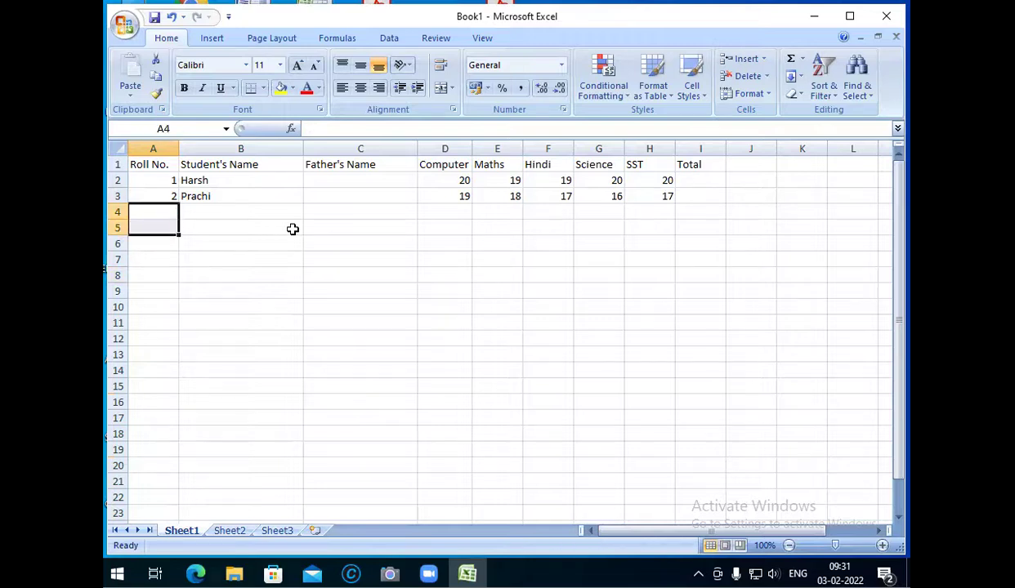
Auto-fill the roll numbers from cells A2 and A3 down to A16, up to 15.
left_click(158, 176)
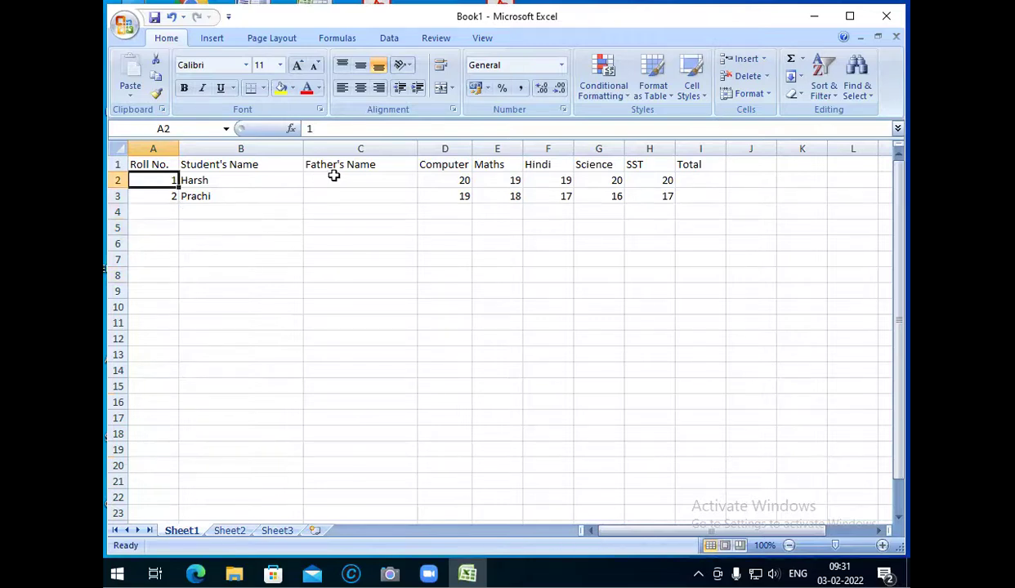
left_click(151, 193)
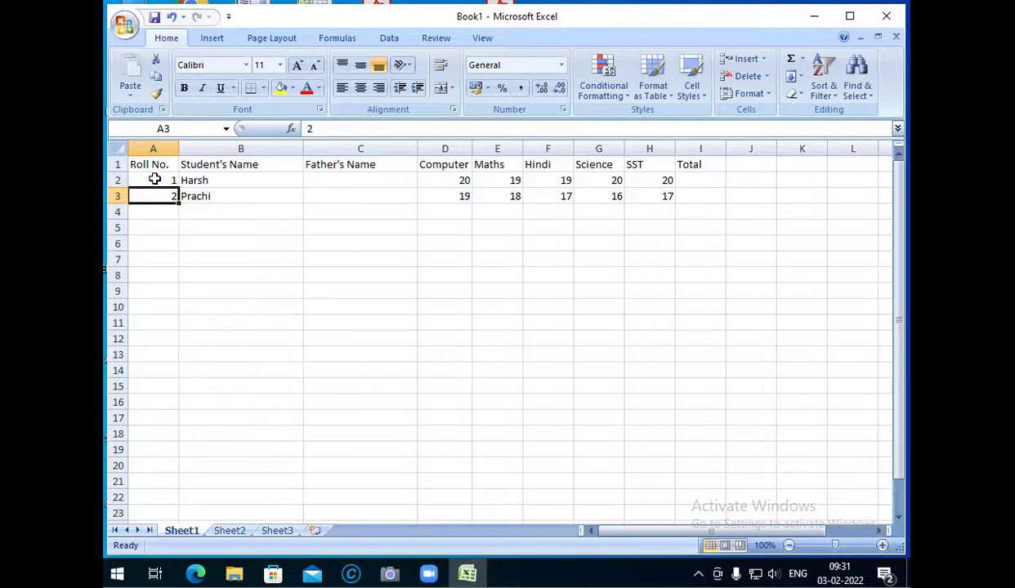
left_click(154, 179)
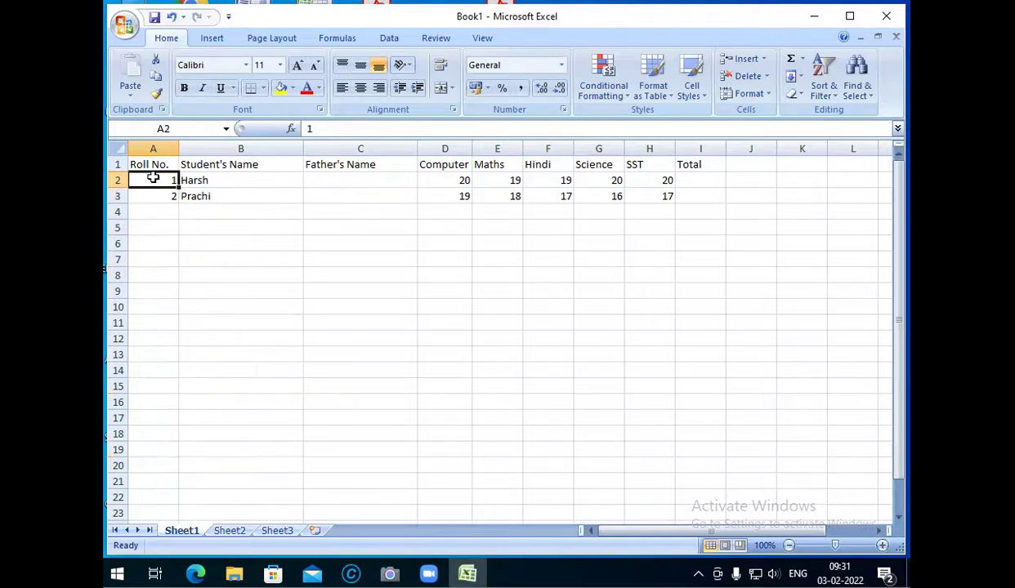
left_click_drag(146, 179, 146, 198)
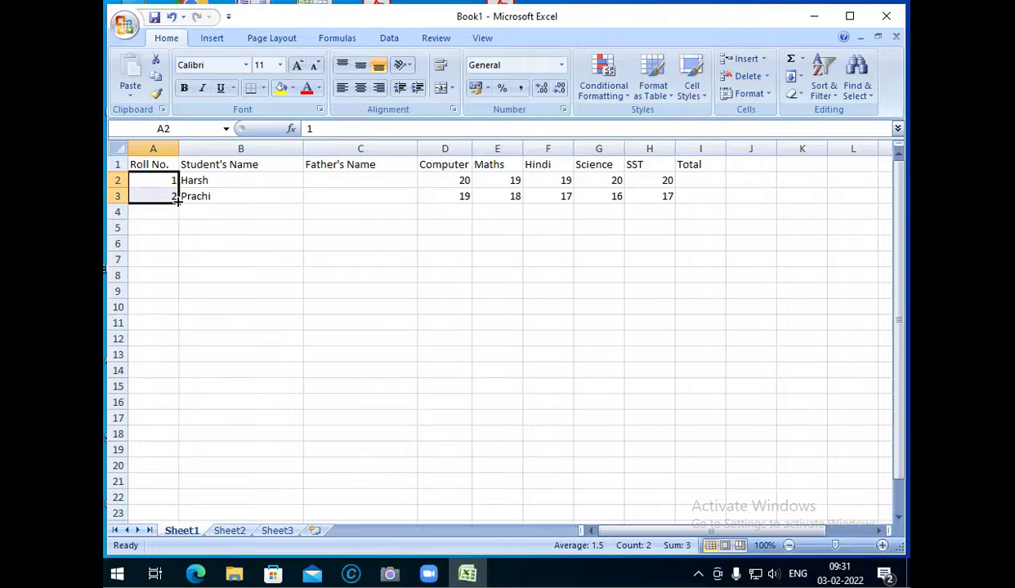
left_click_drag(176, 201, 169, 413)
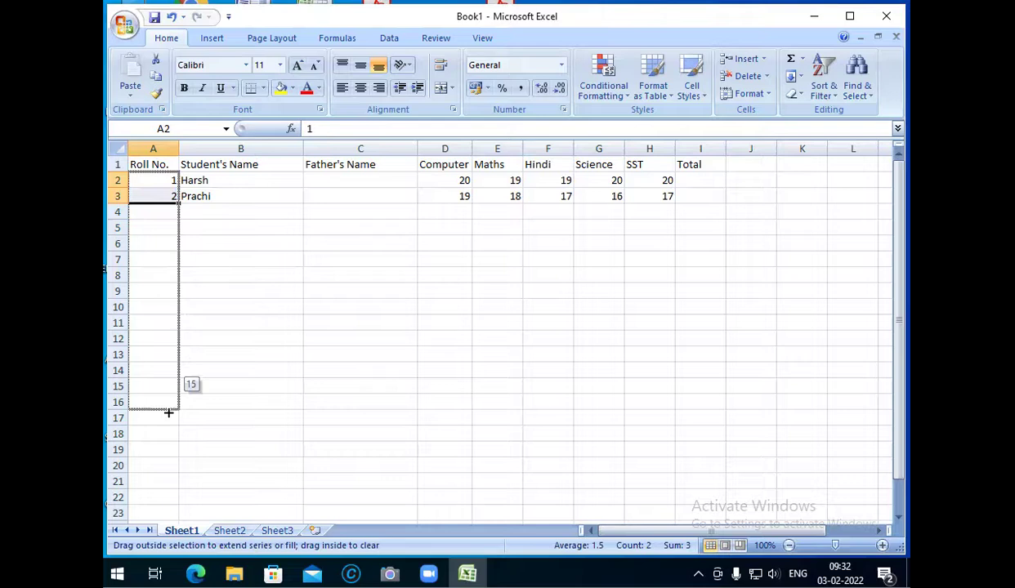
left_click_drag(168, 413, 168, 412)
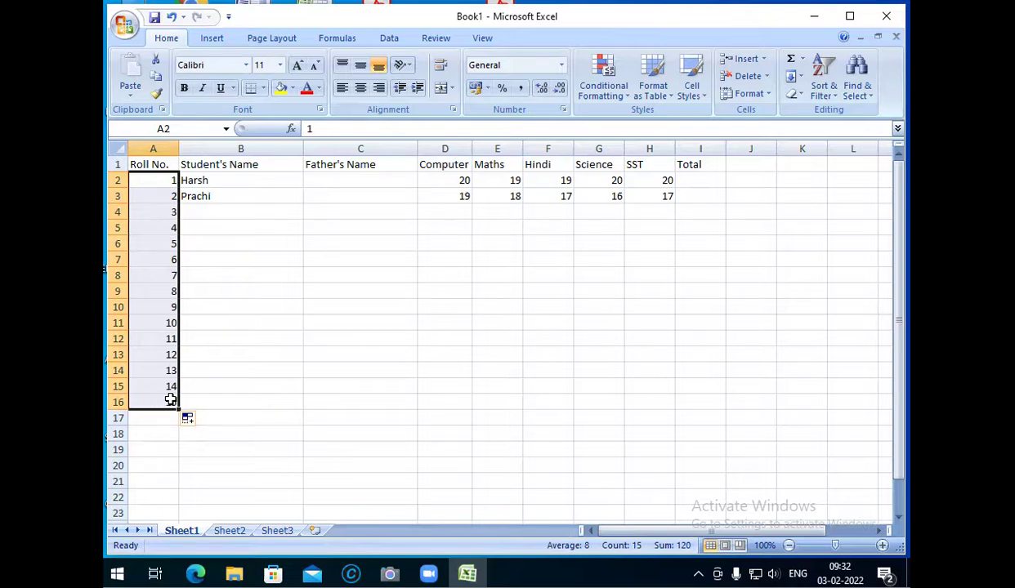
left_click_drag(137, 181, 136, 420)
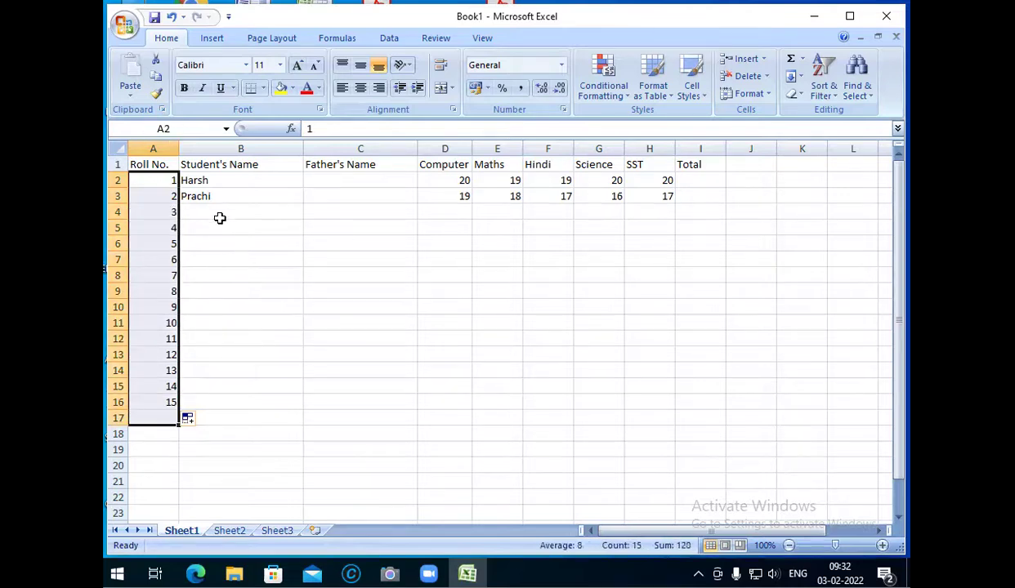
Enter the even numbers from 2 to 20 one by one in cells D20 to D29.
scroll(205, 327, "down", 7)
scroll(205, 327, "up", 1)
left_click(443, 180)
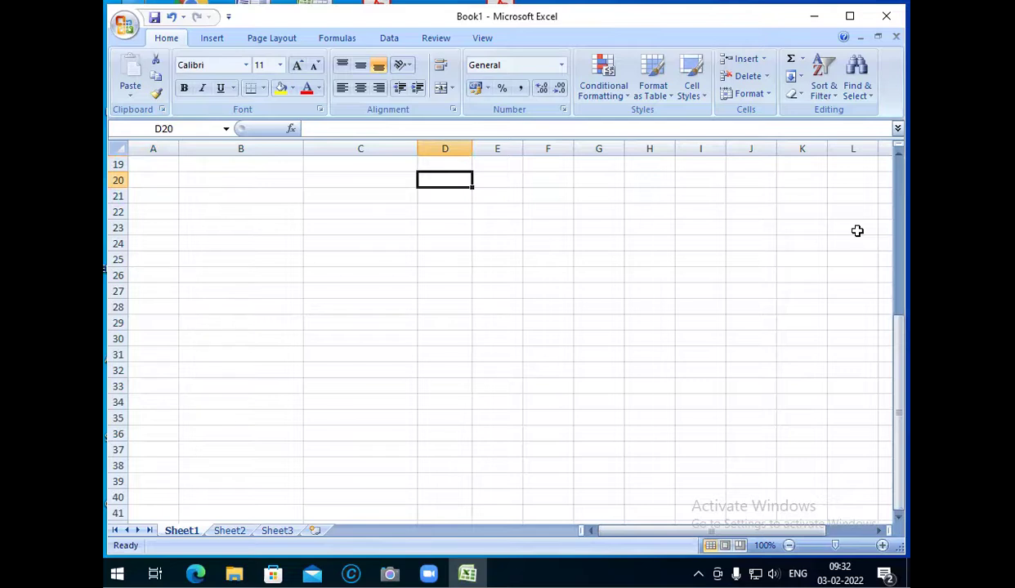
type("2")
key("Return")
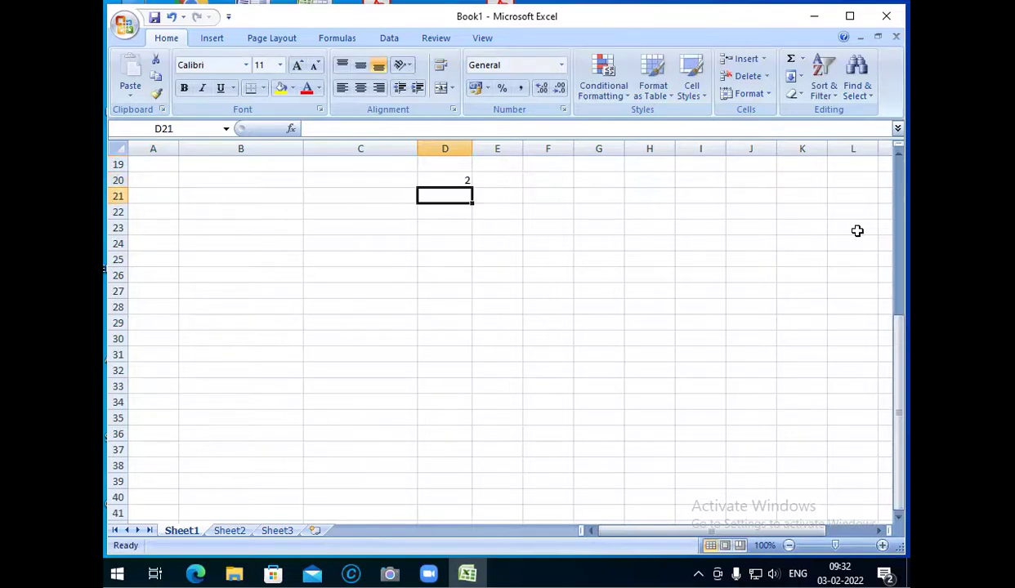
type("4")
key("Return")
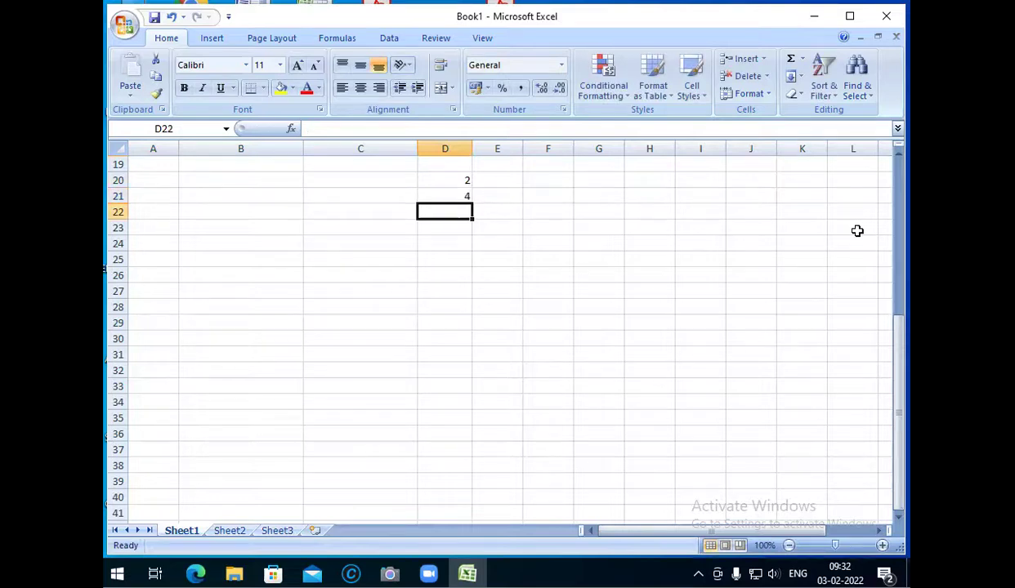
type("6")
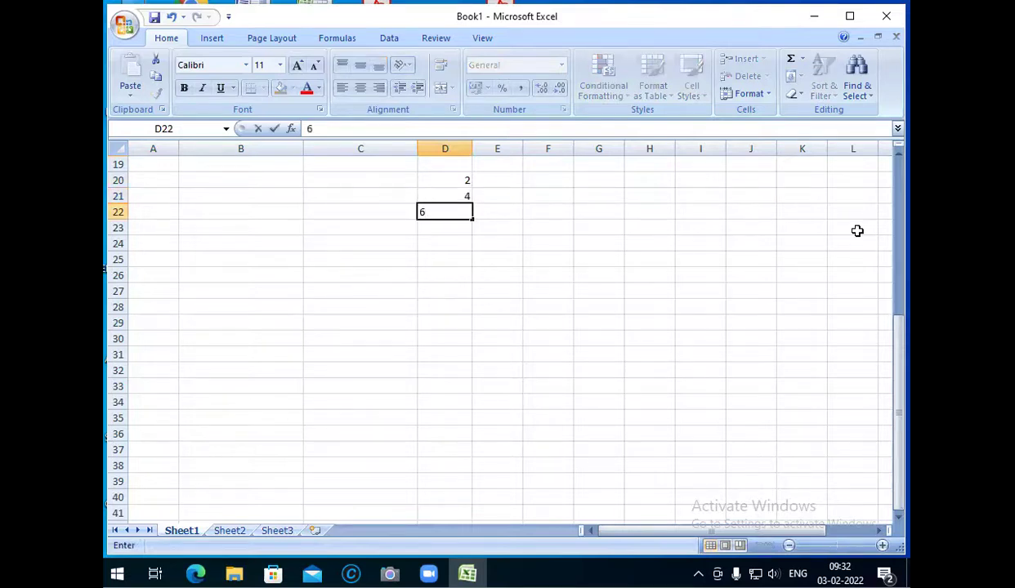
key("Return")
type("8")
key("Return")
type("10")
key("Return")
type("12")
key("Return")
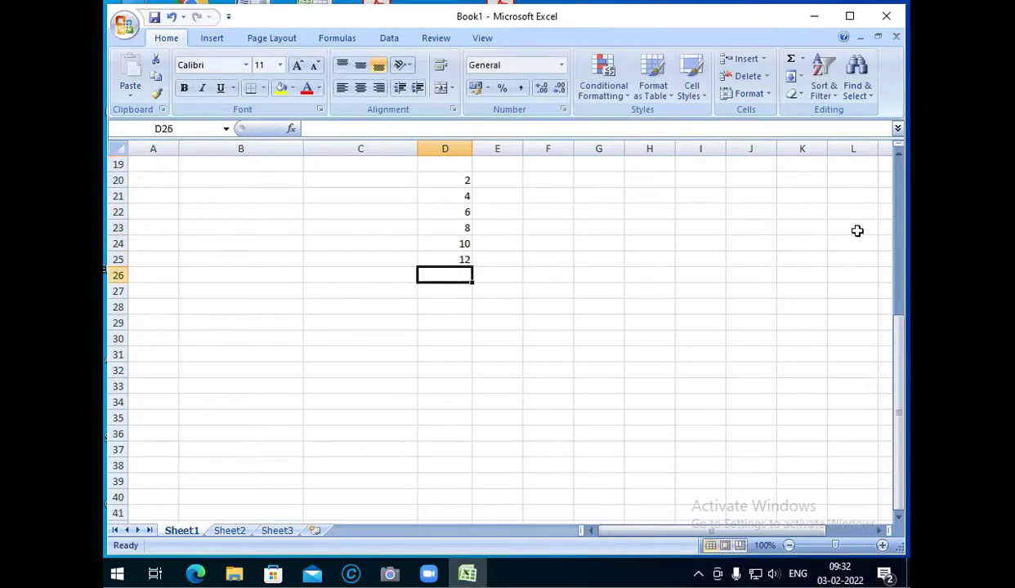
type("1")
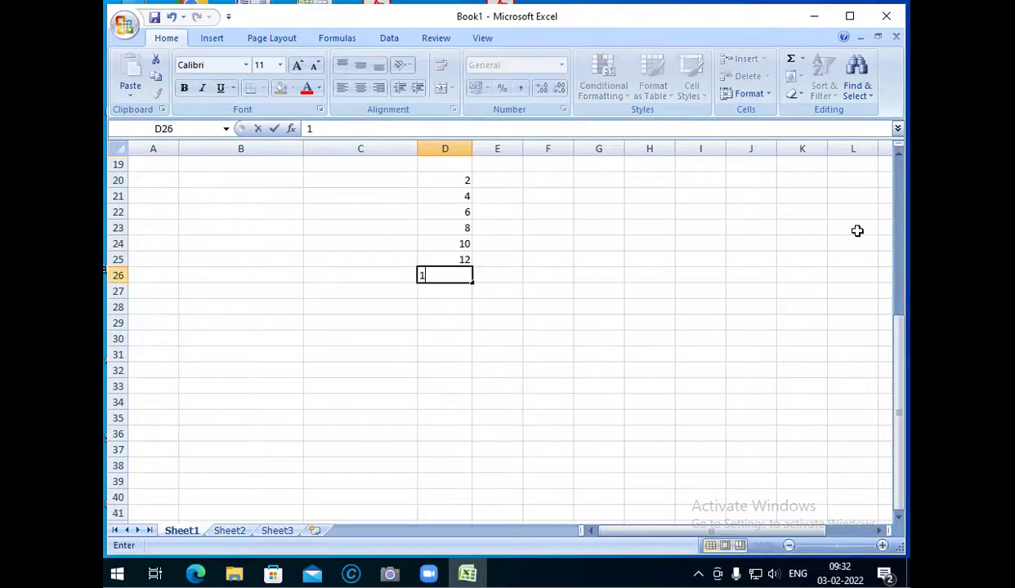
type("4")
key("Return")
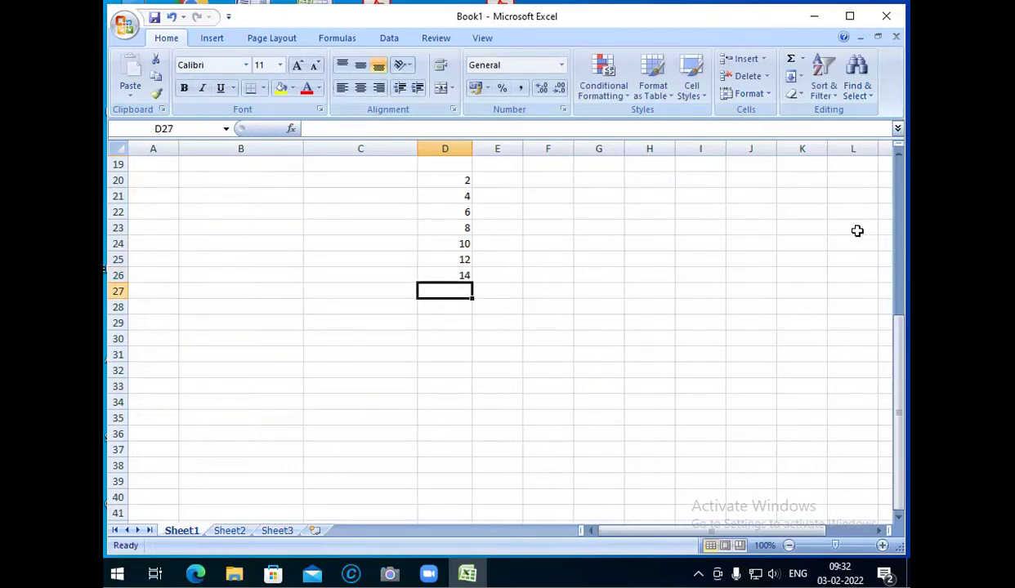
type("16")
key("Return")
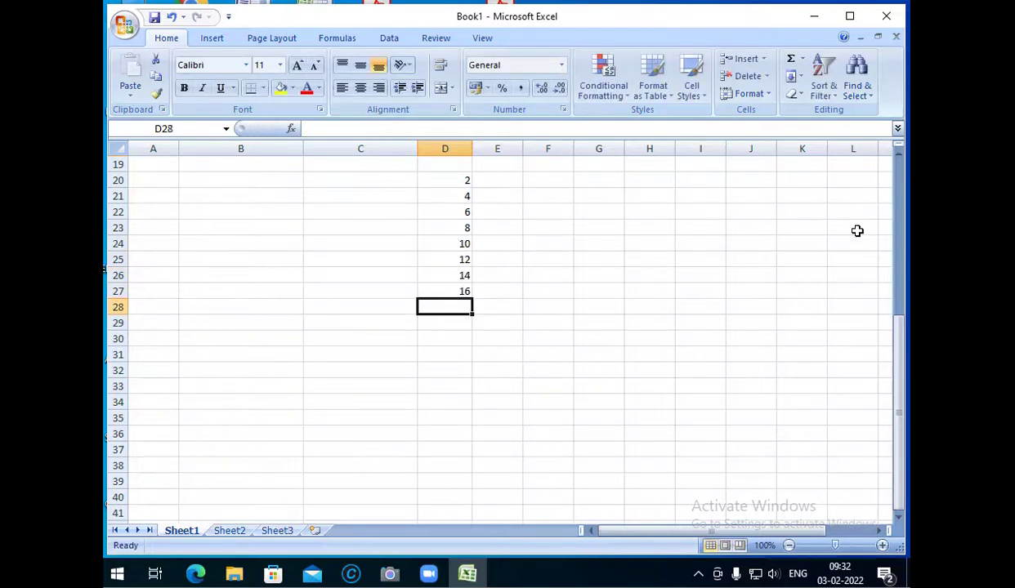
type("18")
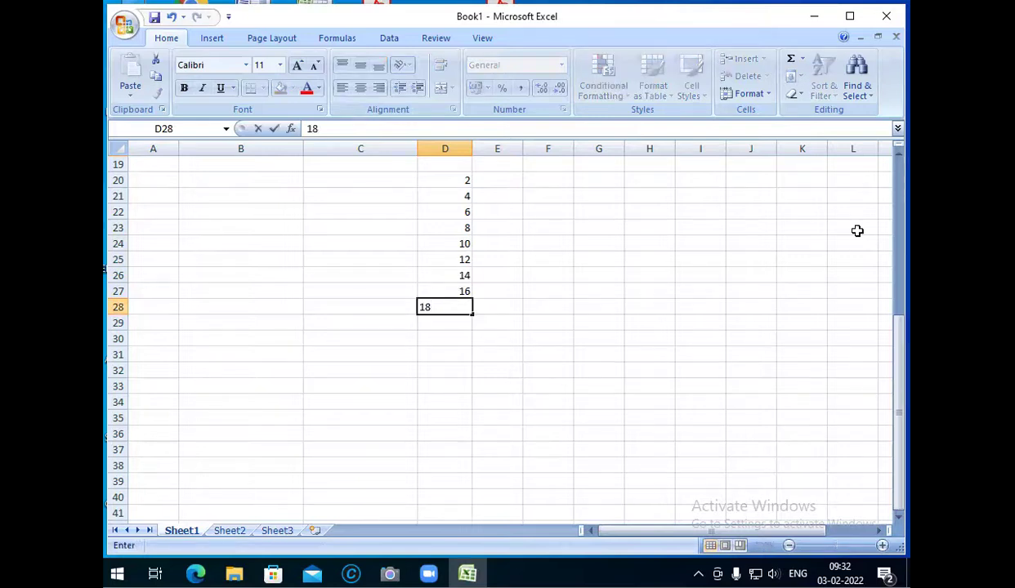
key("Return")
type("20")
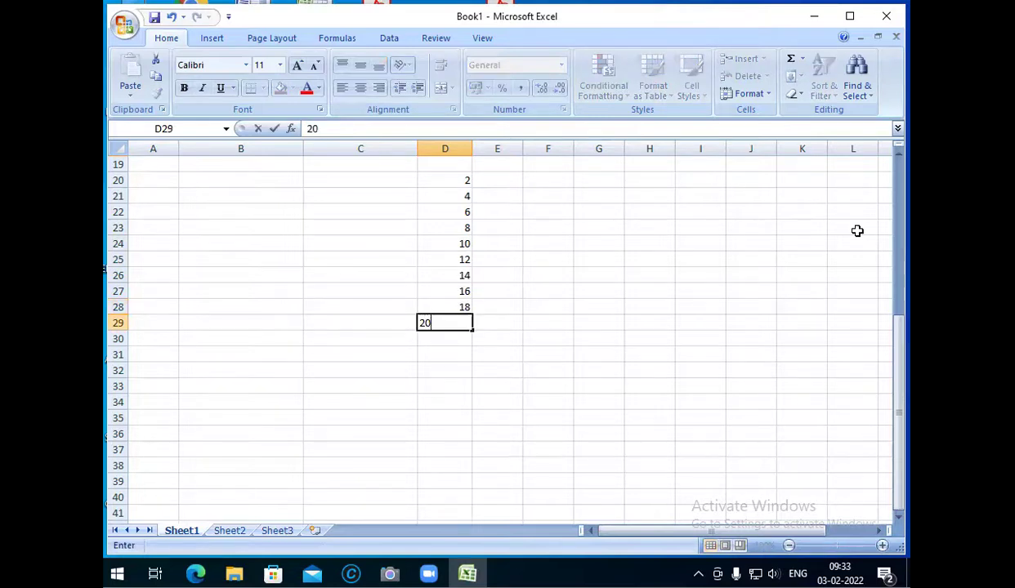
key("Return")
key("Up")
key("Up")
key("Up")
key("Up")
key("Up")
key("Up")
key("Up")
key("Up")
key("Up")
key("Up")
key("Up")
key("Up")
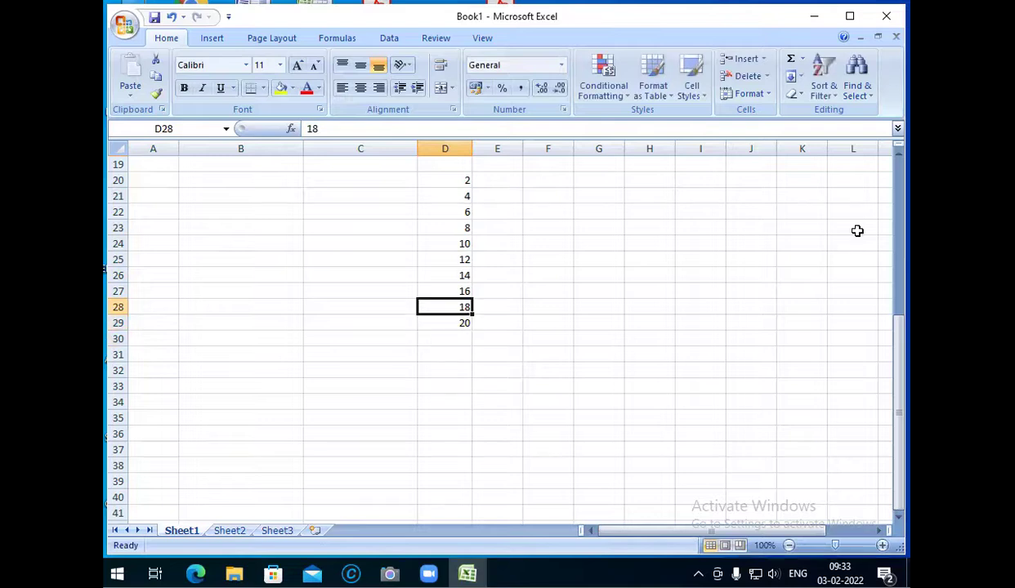
key("Down")
key("Down")
key("Down")
key("Down")
key("Down")
key("Down")
key("Down")
key("Down")
key("Down")
key("Down")
key("Down")
key("Down")
key("Down")
key("Down")
key("Down")
key("Down")
Enter 2 and 4 in cells E20 and E21 and auto-fill the series down to E29.
key("Up")
key("Up")
key("Up")
key("Up")
key("Up")
key("Up")
key("Up")
key("Up")
key("Up")
key("Up")
key("Up")
key("Up")
key("Up")
key("Up")
key("Right")
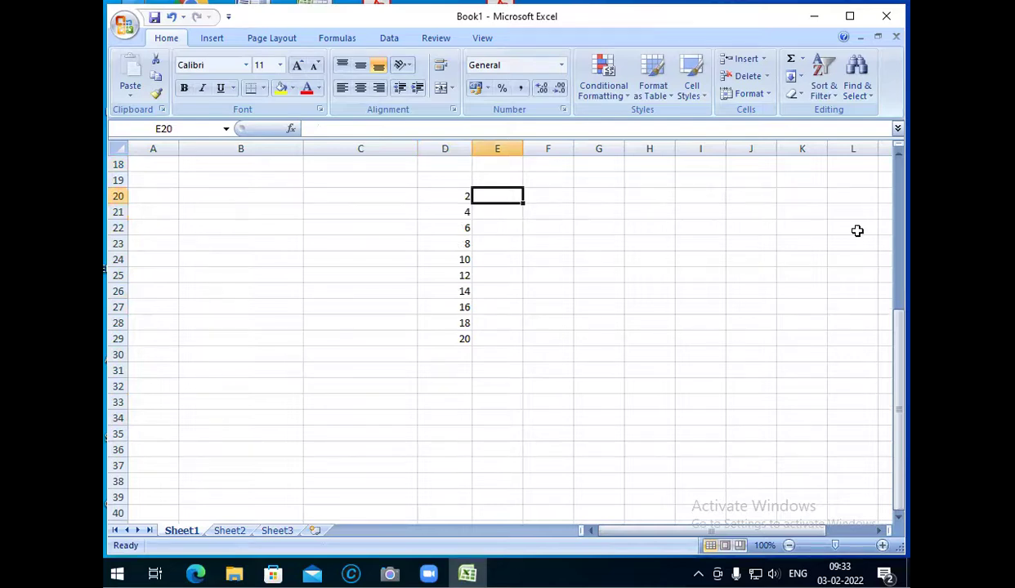
type("2")
key("Return")
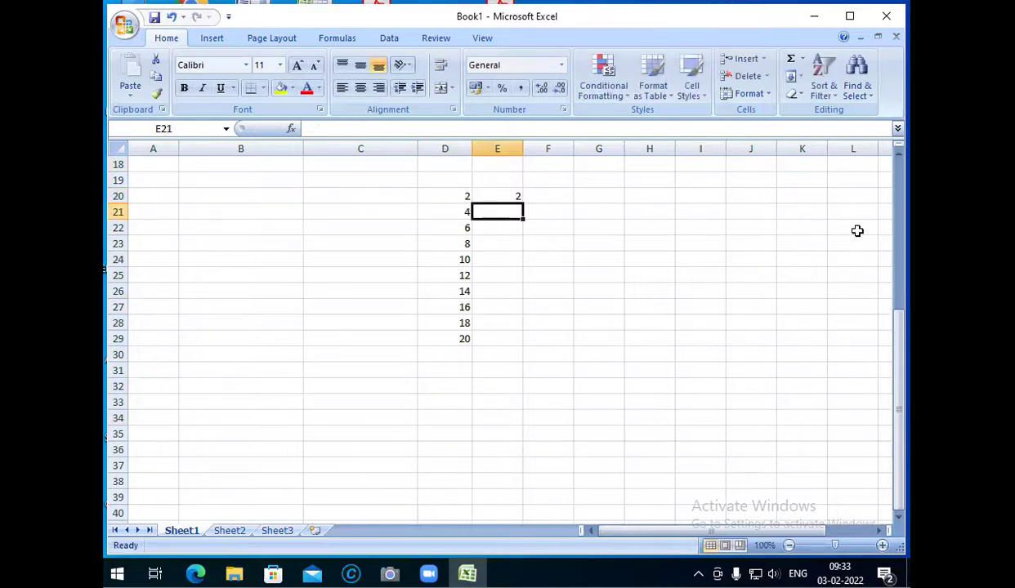
type("2")
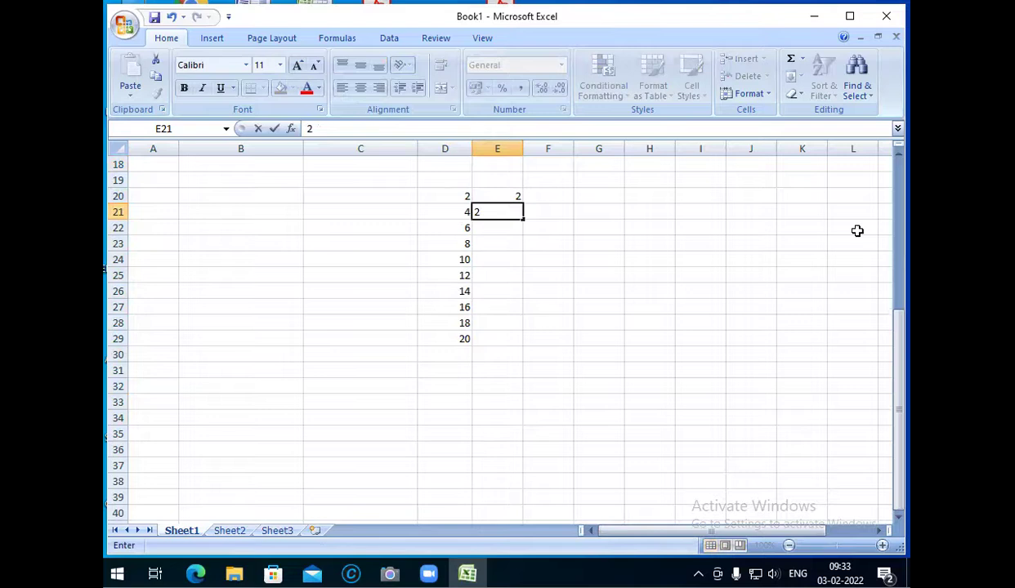
key("BackSpace")
type("4")
key("Return")
left_click_drag(490, 195, 507, 217)
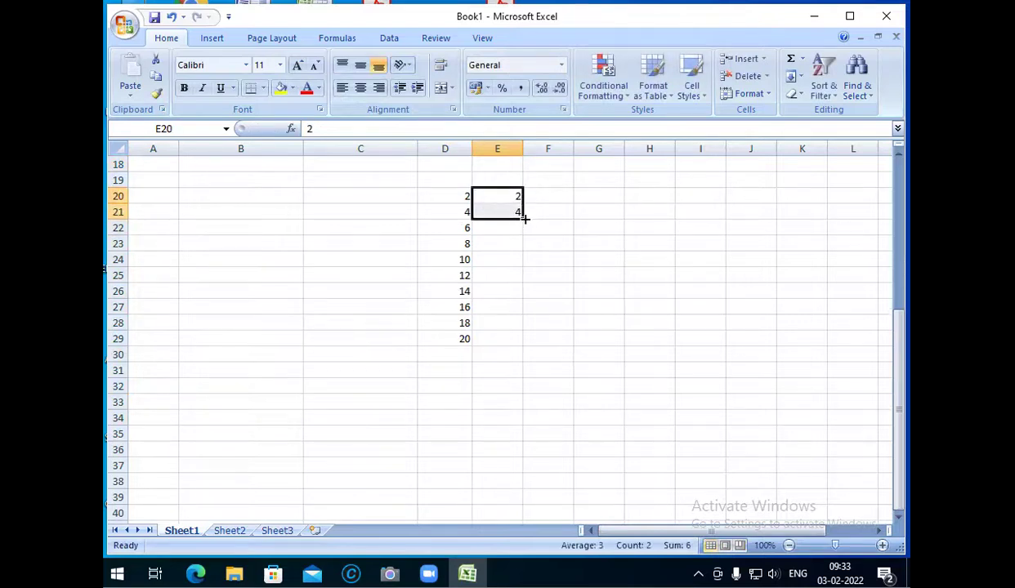
left_click_drag(522, 216, 522, 349)
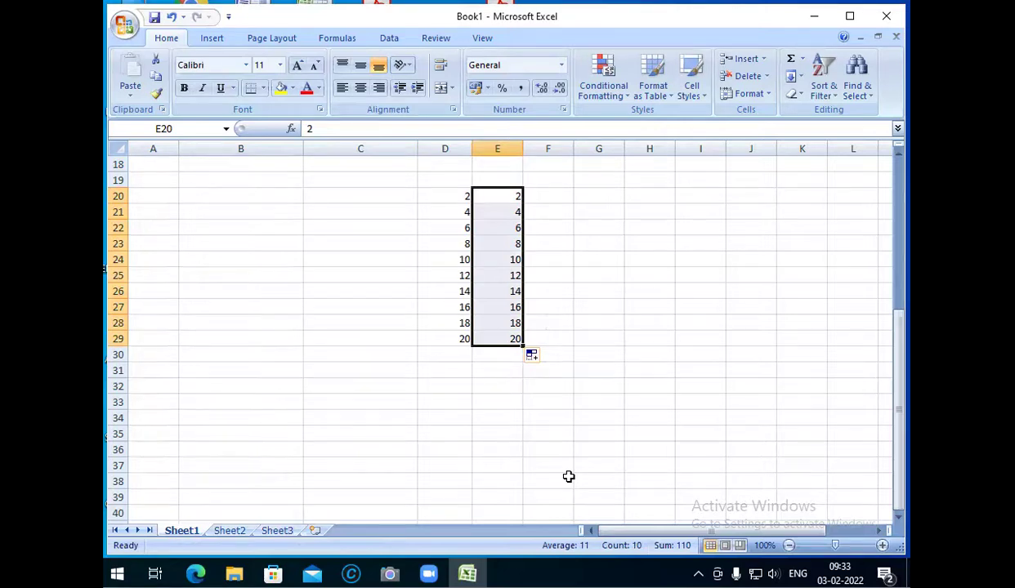
Enter 3 and 6 in cells F20 and F21 and auto-fill the series down to F29.
left_click(540, 194)
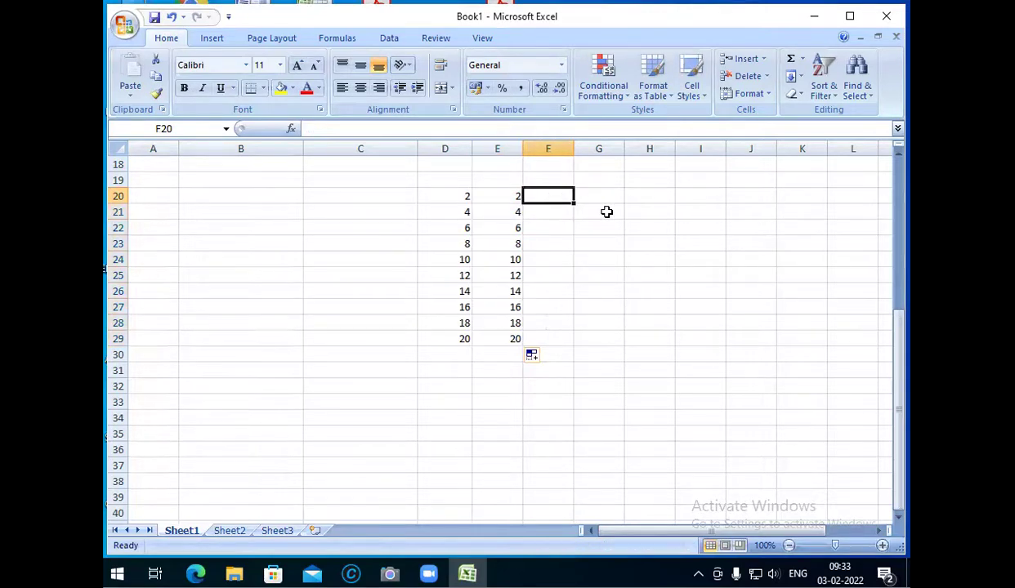
type("3")
key("Return")
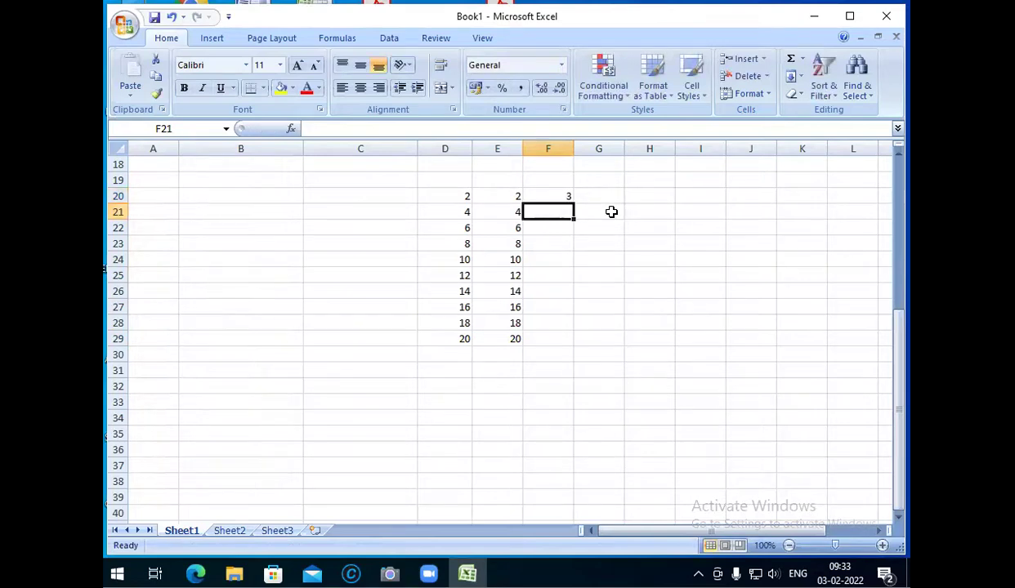
type("6")
left_click(551, 197)
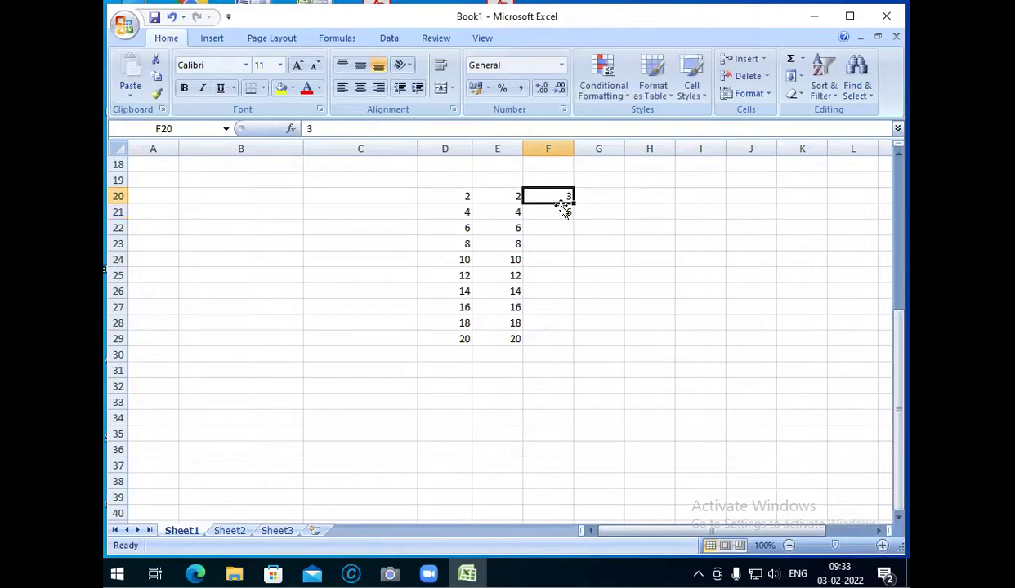
left_click_drag(546, 200, 562, 353)
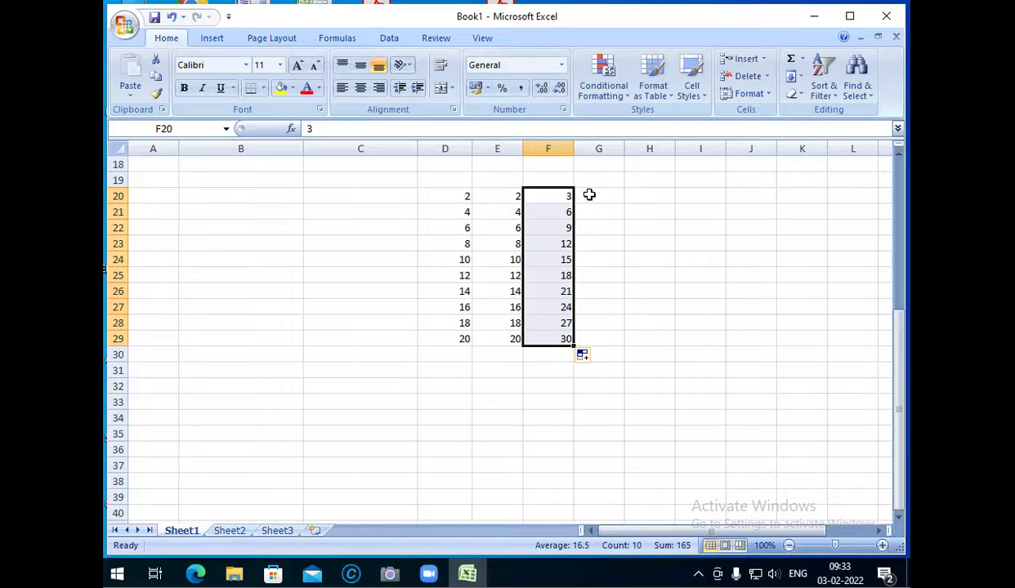
Enter 19 and 38 in cells G20 and G21 and auto-fill the series down to G29.
left_click(589, 195)
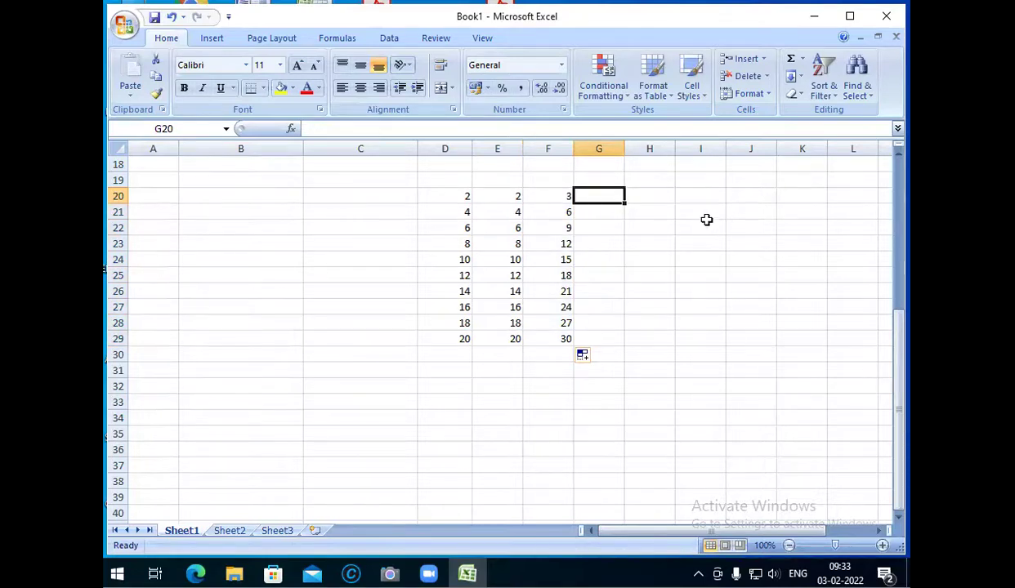
type("19")
key("Return")
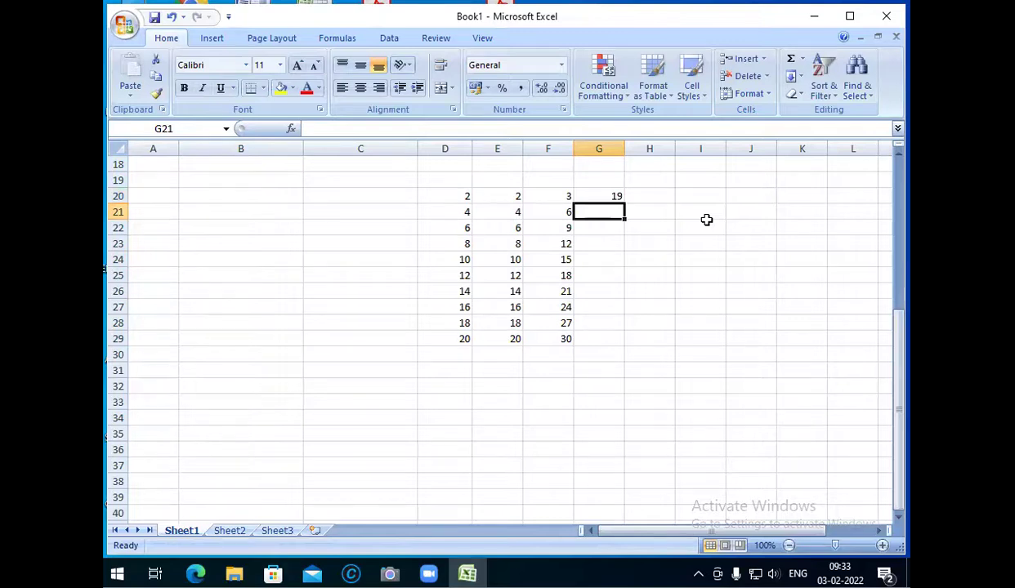
type("38")
left_click(706, 222)
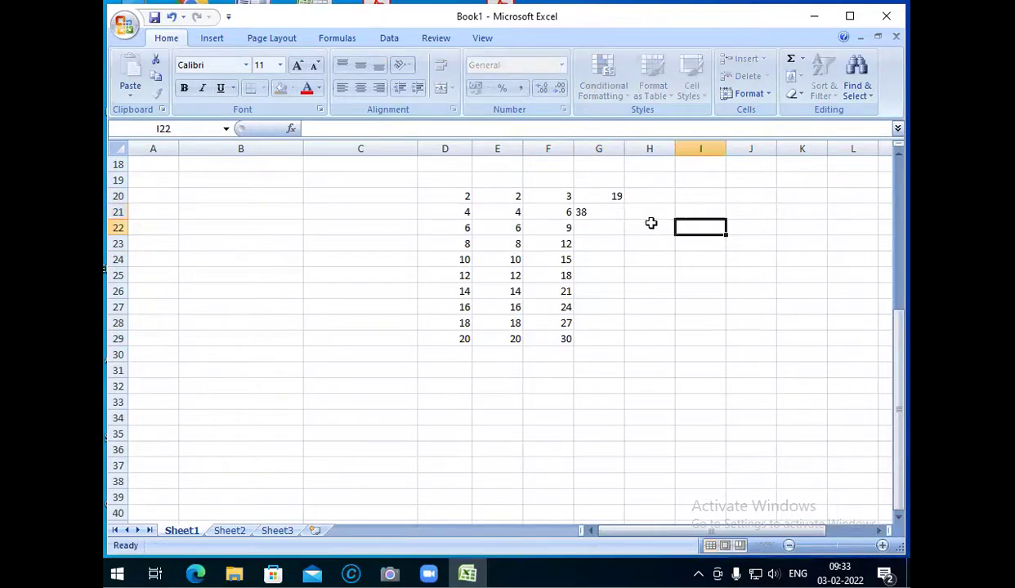
left_click_drag(595, 198, 617, 205)
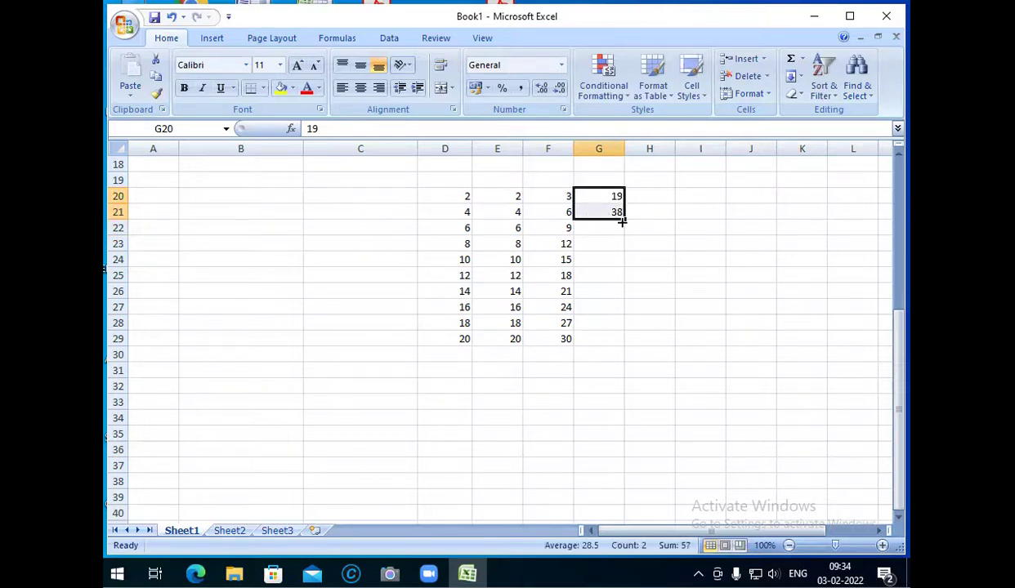
left_click_drag(623, 219, 602, 345)
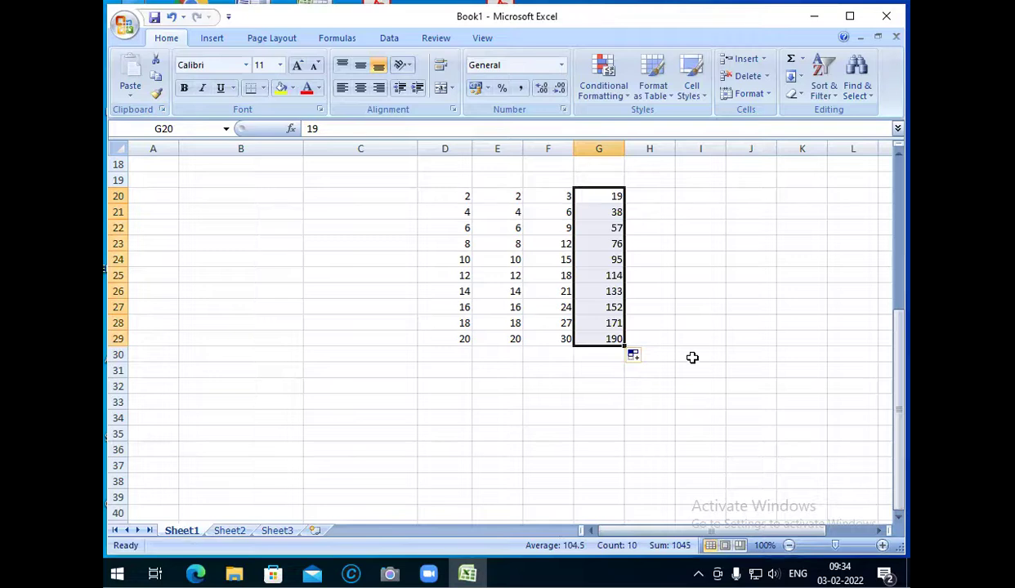
Enter 26 and 52 in cells H20 and H21 and auto-fill the series down to H29.
left_click(650, 200)
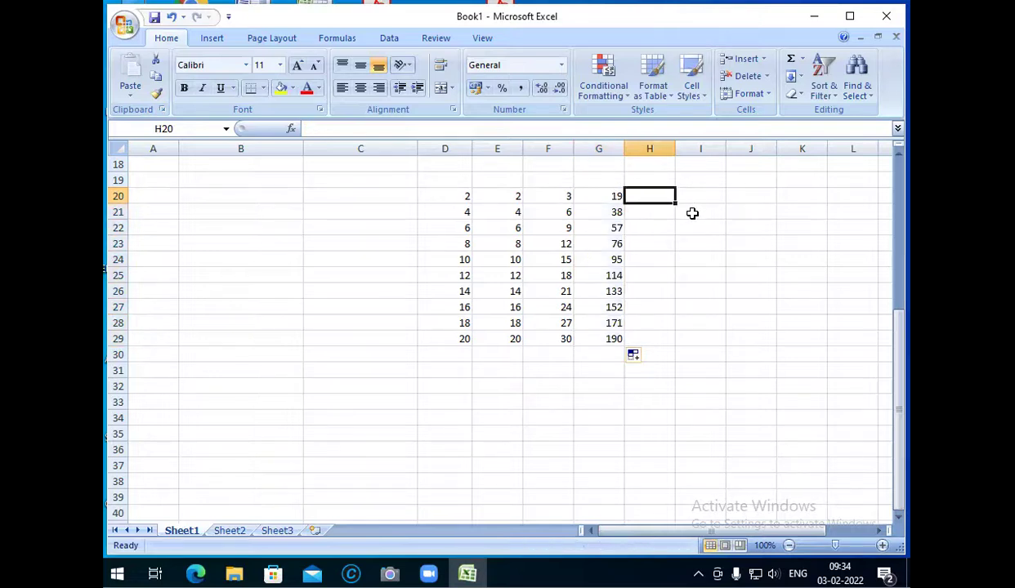
type("26")
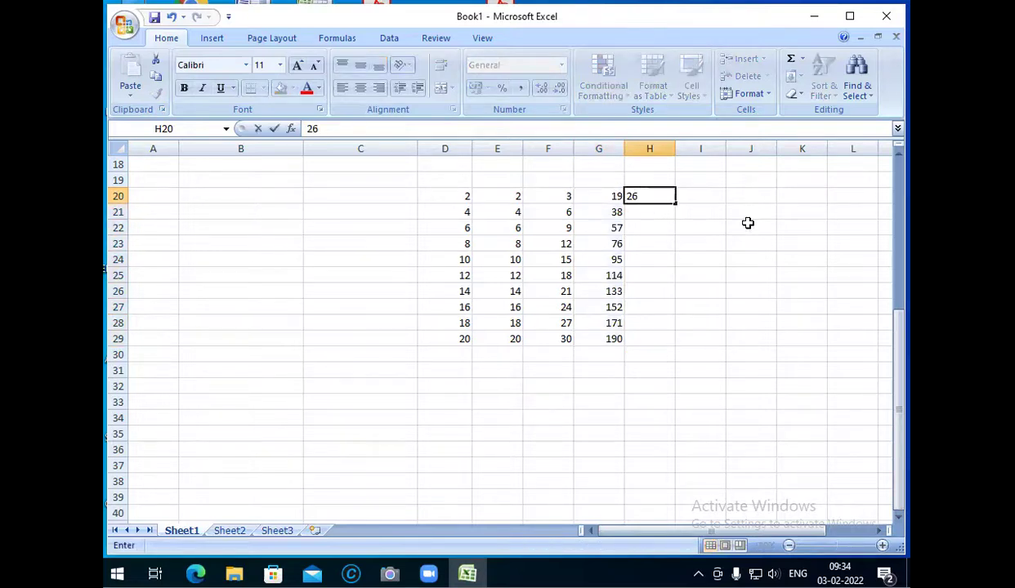
key("Return")
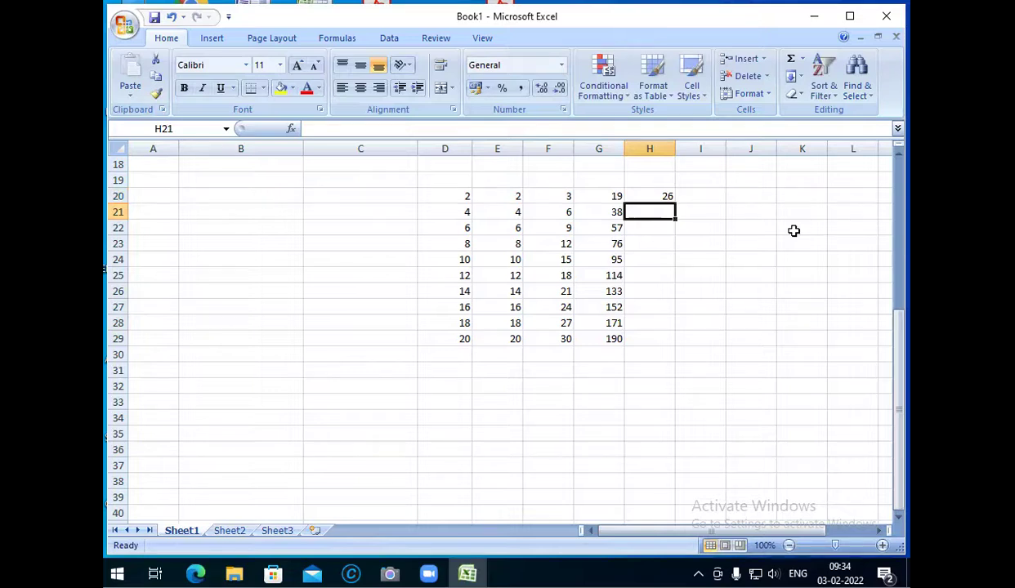
type("52")
key("Return")
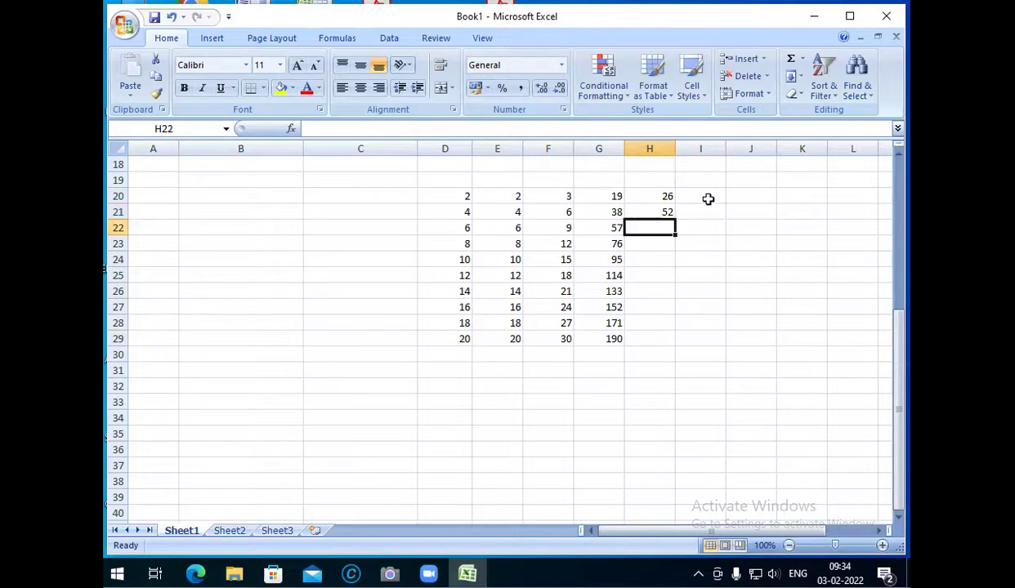
left_click(637, 202)
left_click_drag(636, 203, 676, 343)
left_click(621, 389)
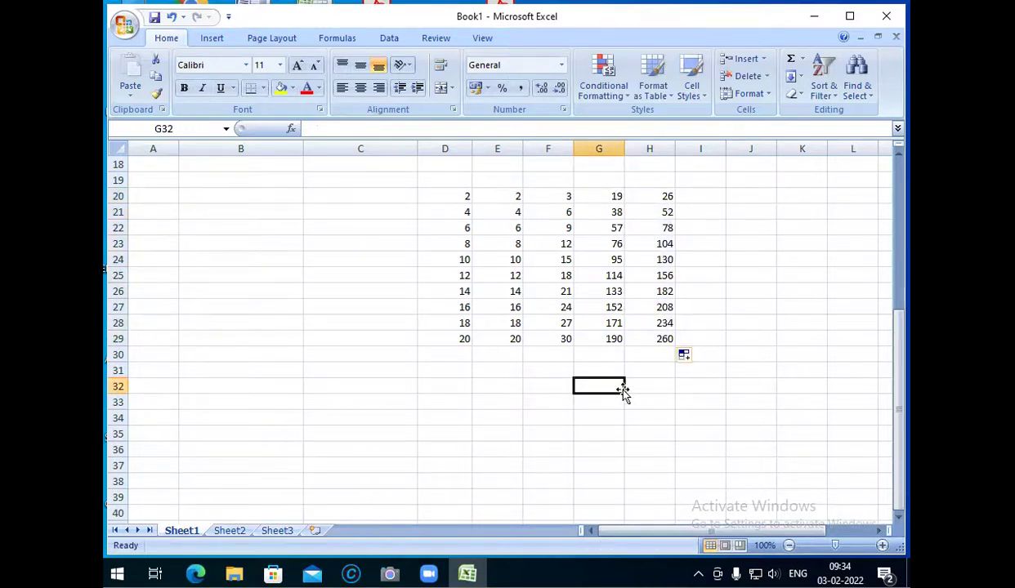
Clear all the multiplication-table numbers from the range D20 to H29.
left_click_drag(440, 197, 617, 201)
left_click_drag(645, 324, 645, 337)
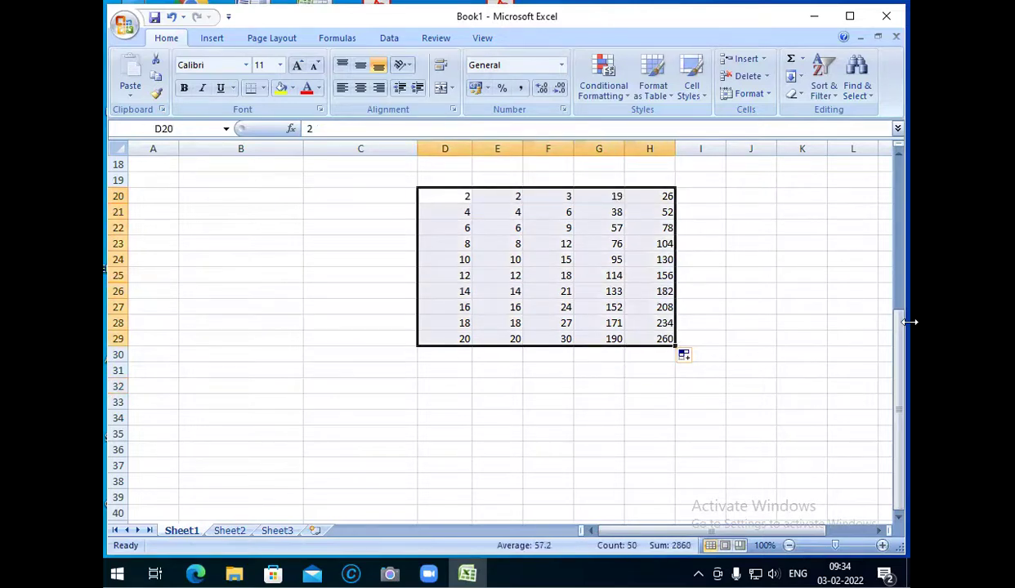
key("Delete")
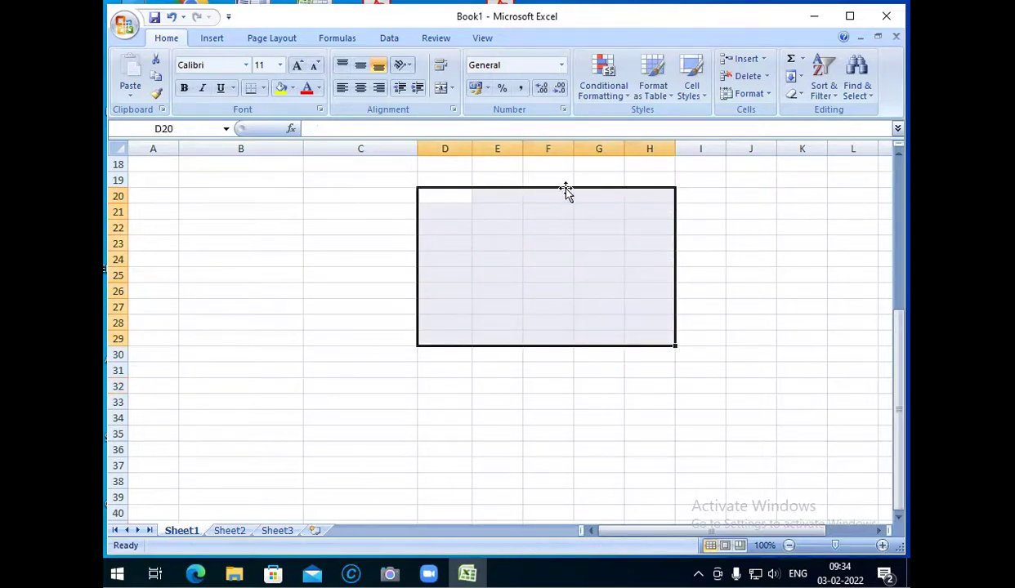
Enter the headings Day in cell C20 and Work in cell D20.
left_click(329, 212)
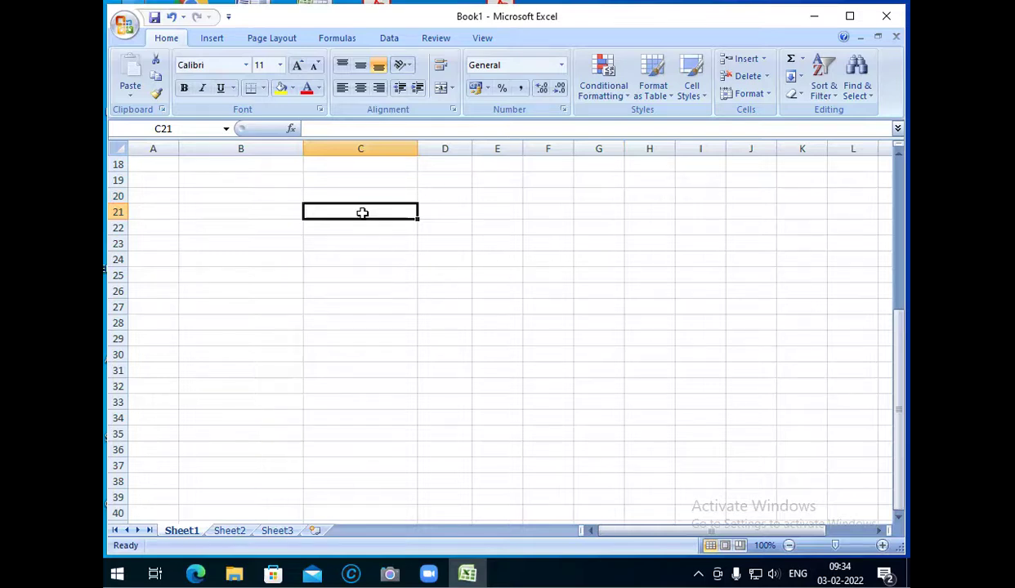
key("Up")
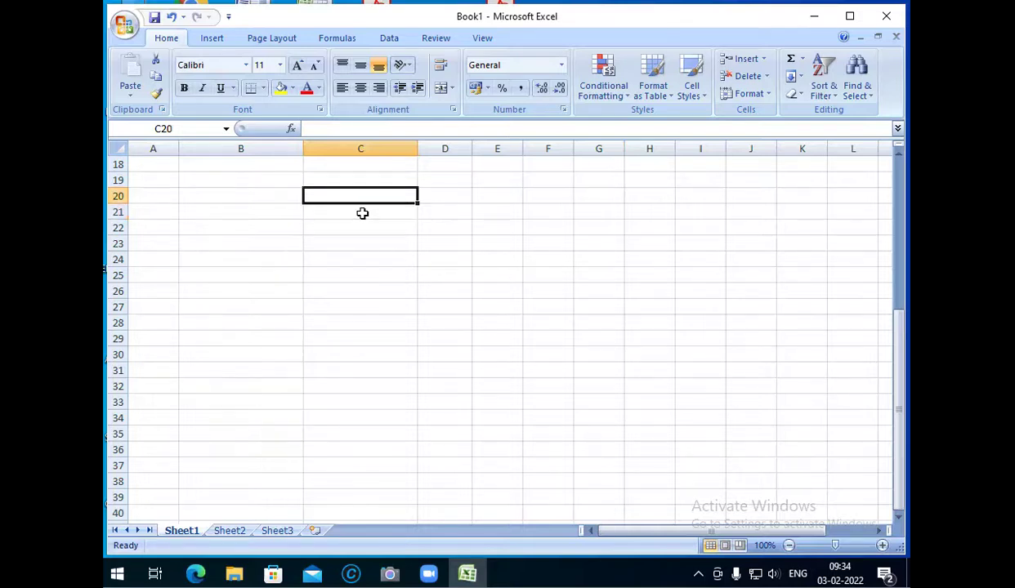
type("Day")
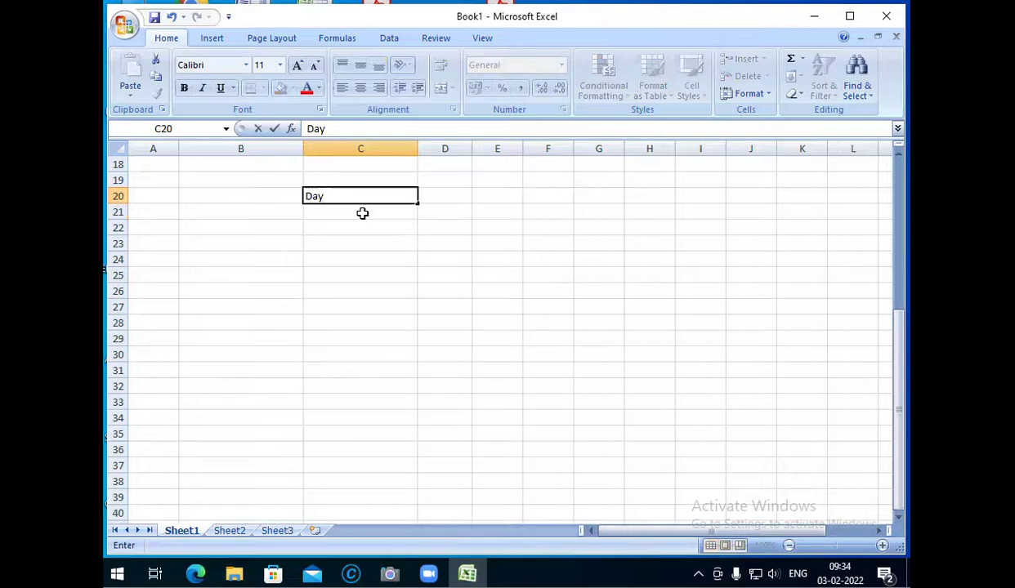
key("Tab")
type("Work")
key("Return")
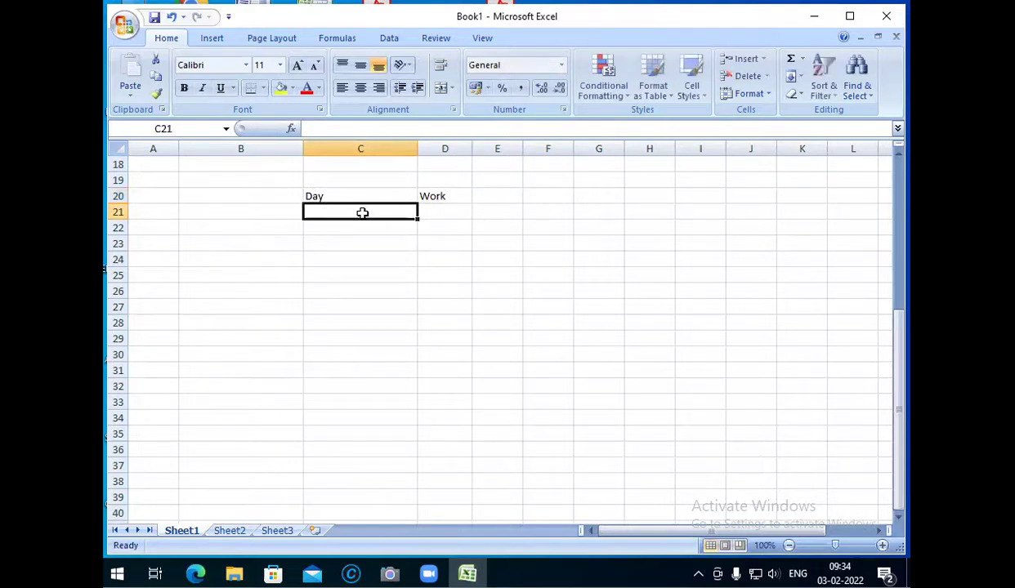
Enter Monday and Tuesday in cells C21 and C22 and auto-fill the weekdays down to Sunday in C27.
type("Monday")
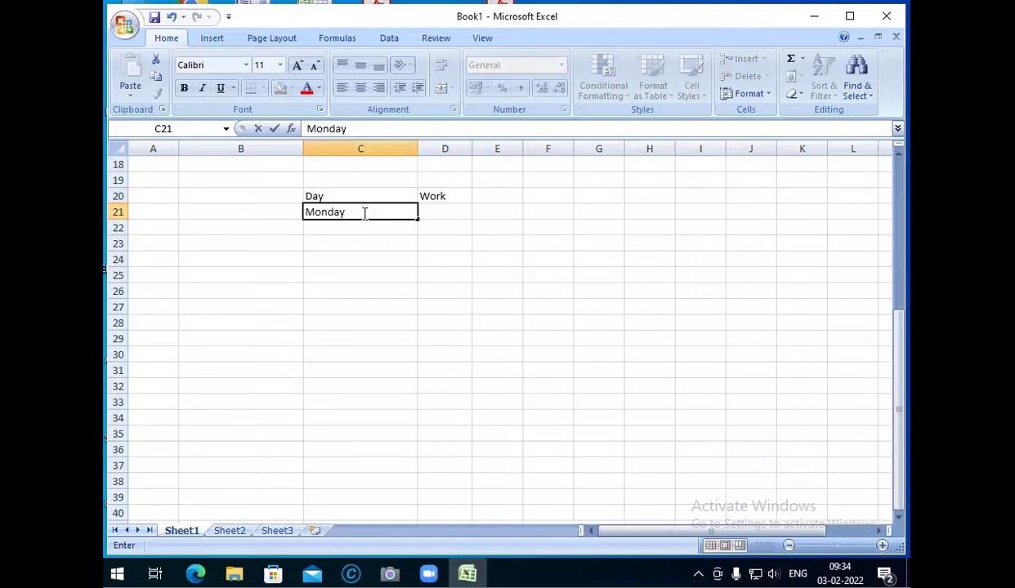
key("Return")
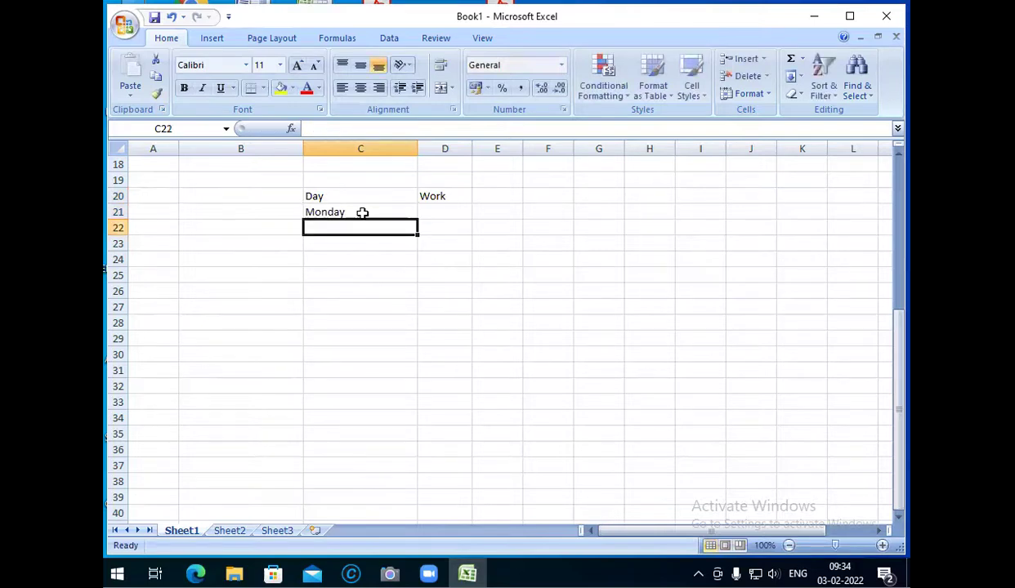
type("Tu")
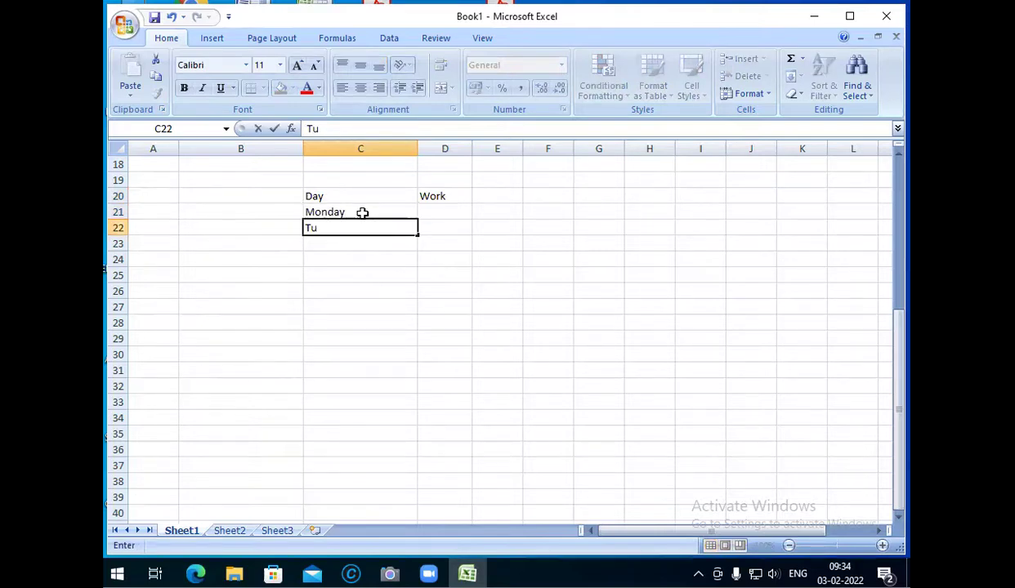
type("esday")
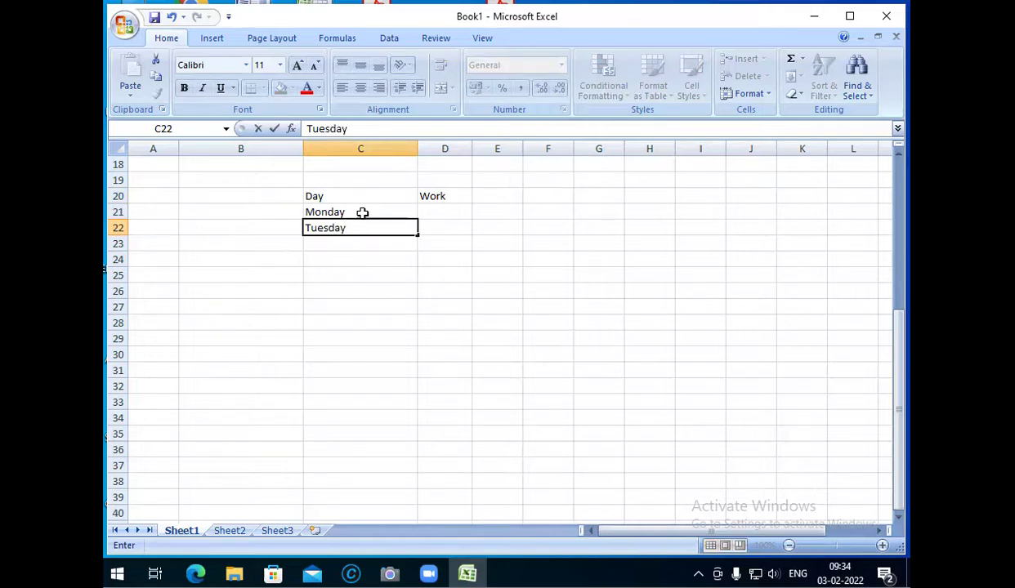
key("Tab")
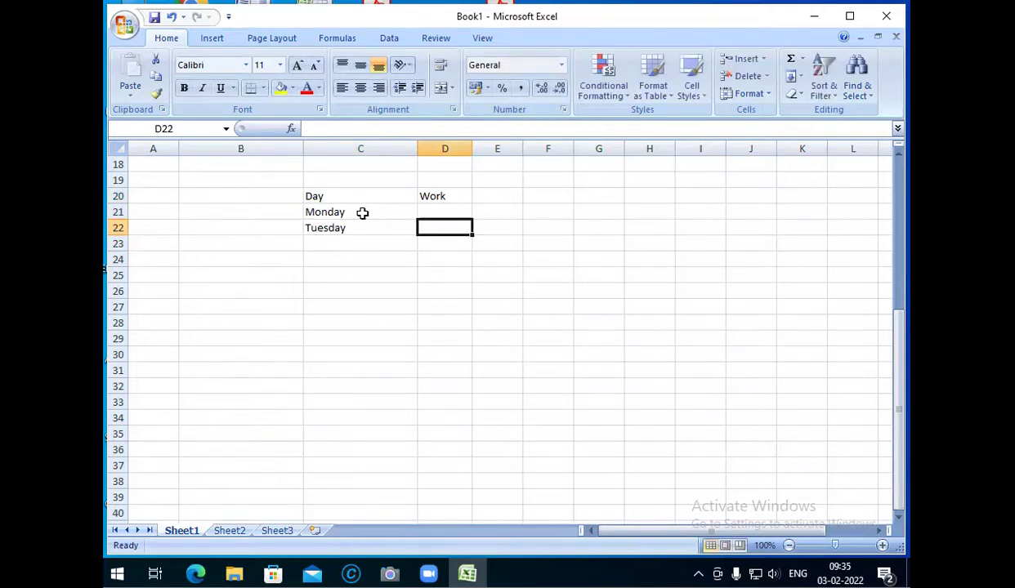
left_click_drag(361, 212, 360, 223)
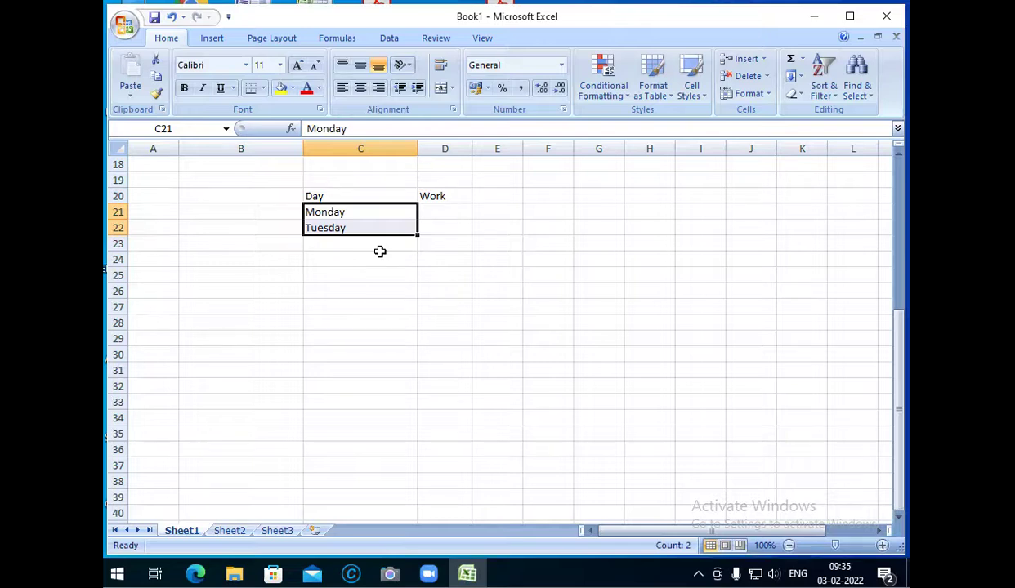
left_click(380, 252)
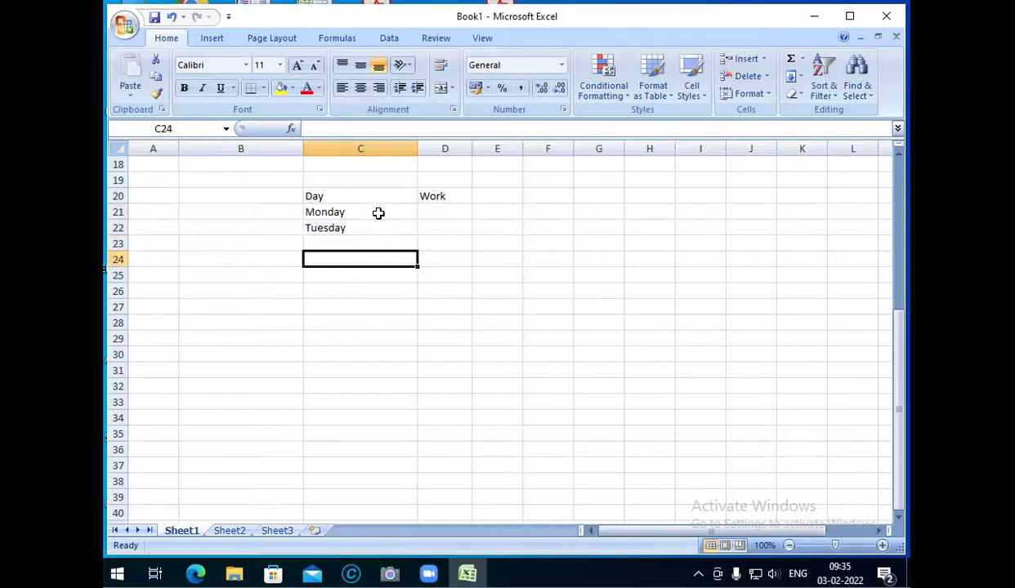
left_click_drag(377, 213, 367, 223)
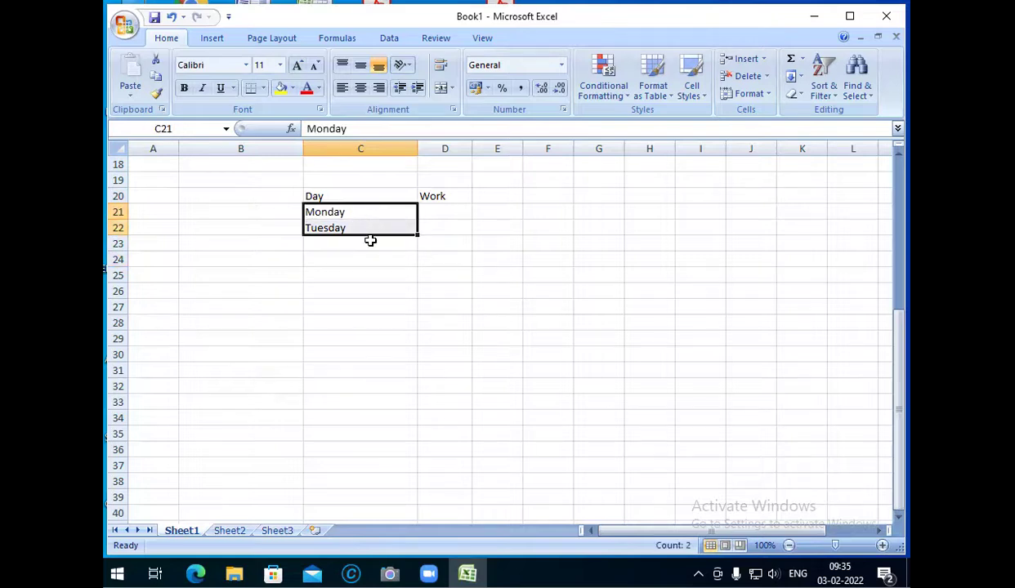
left_click_drag(418, 236, 408, 315)
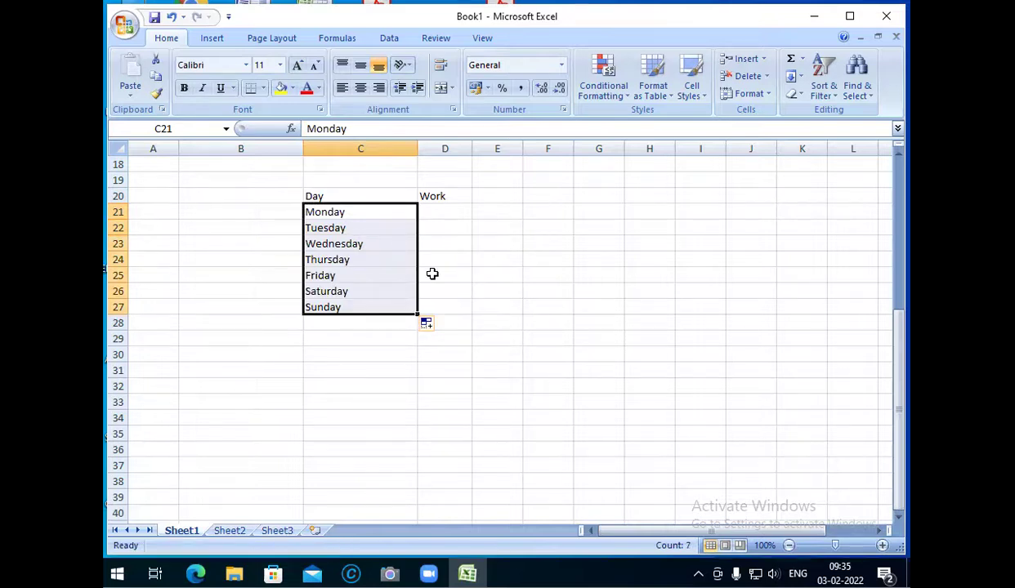
Enter January in cell B21 and auto-fill the months down to December in B32.
left_click(279, 209)
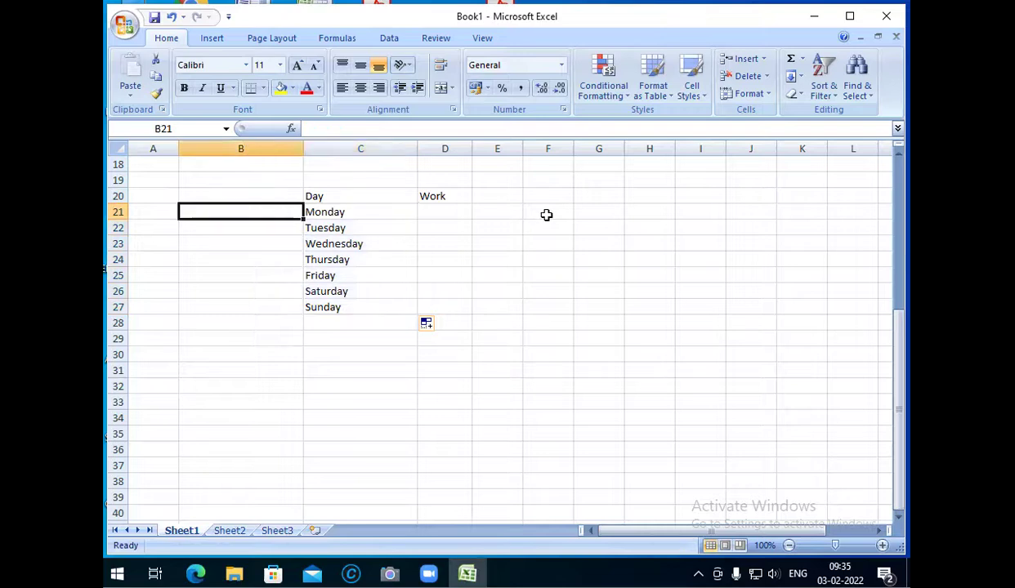
type("Jau")
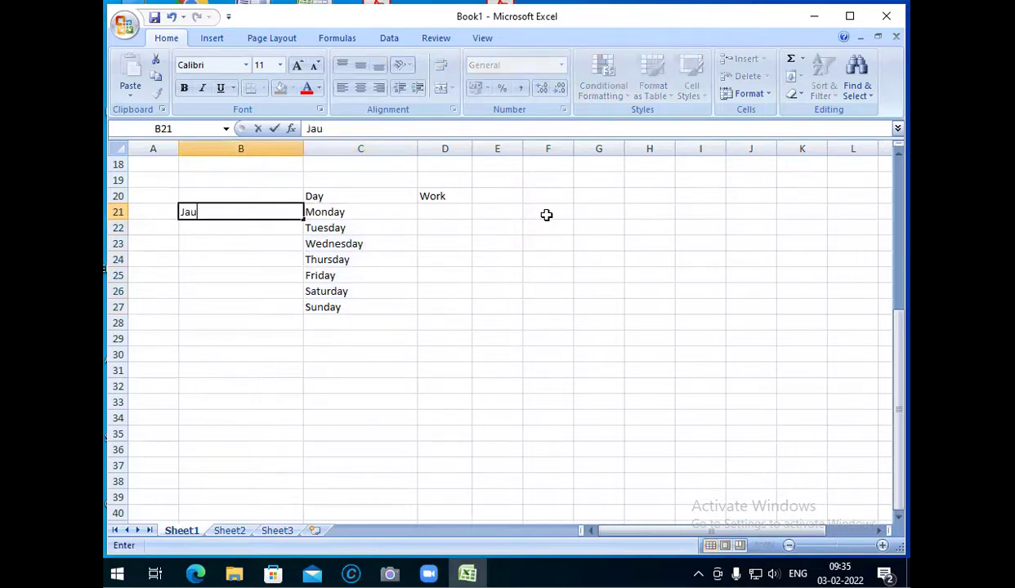
key("BackSpace")
type("nuary")
key("Return")
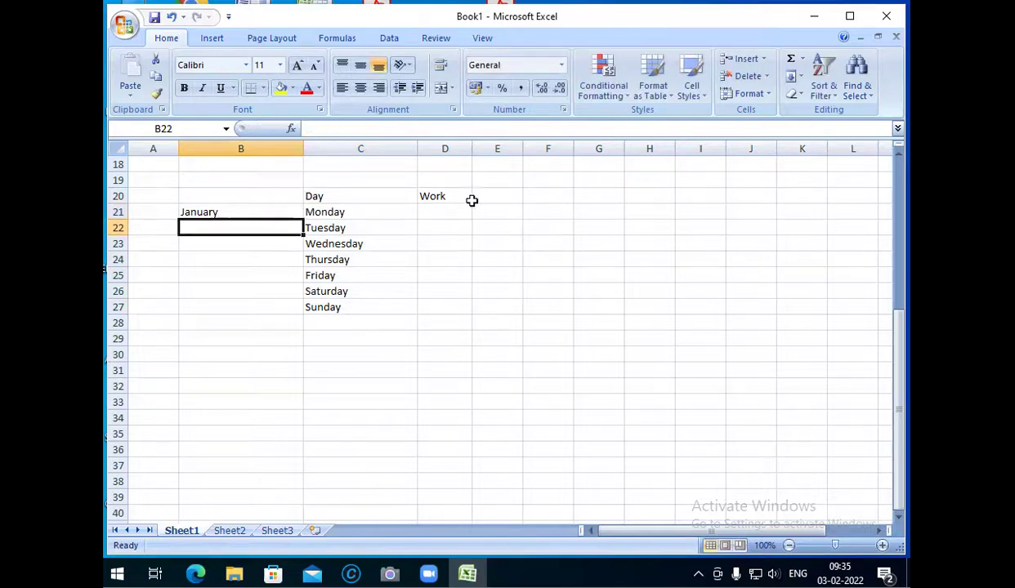
left_click(225, 210)
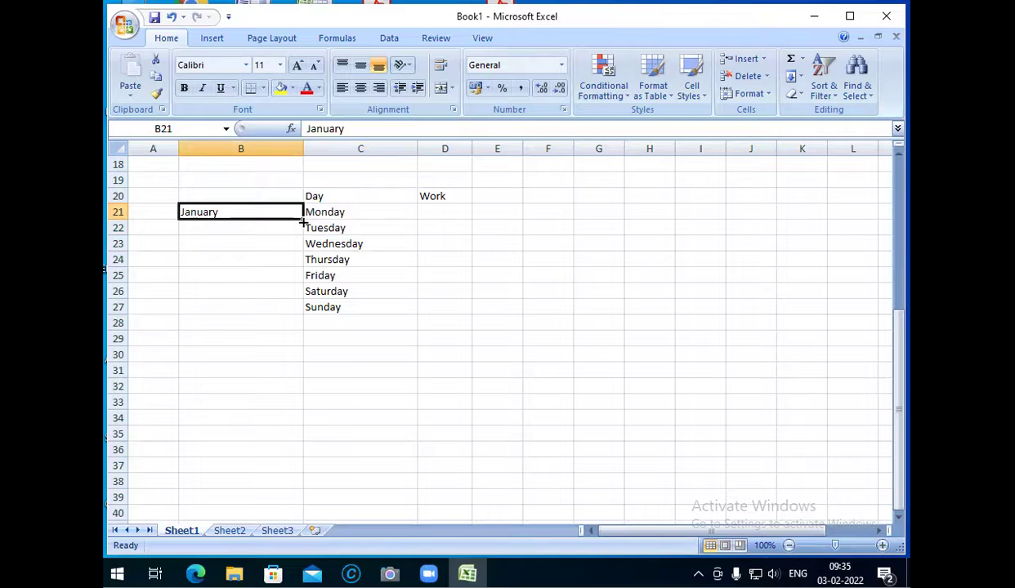
left_click_drag(302, 221, 287, 387)
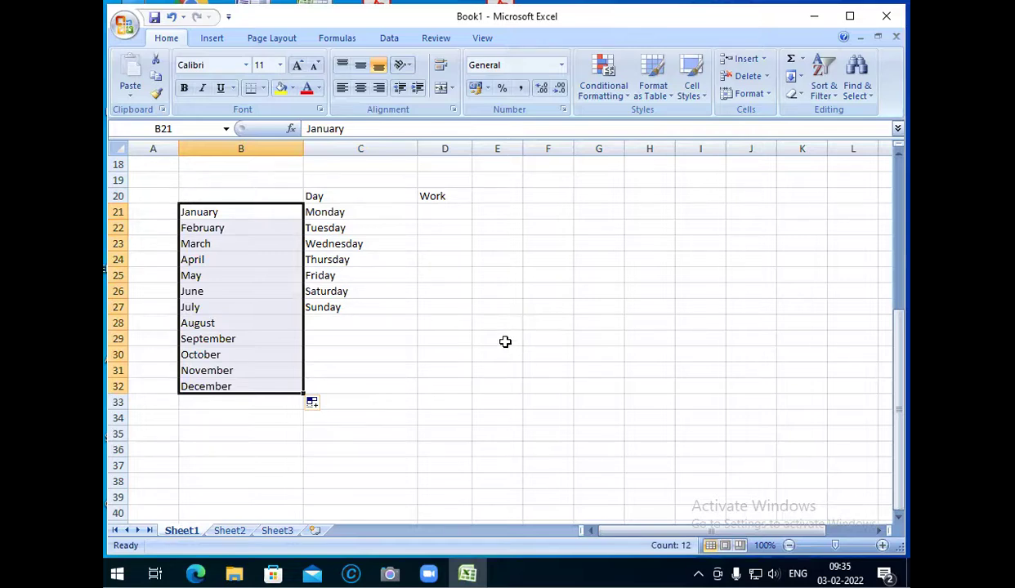
Clear the month and weekday lists with their headings from the range A20 to D33.
left_click_drag(375, 384, 222, 214)
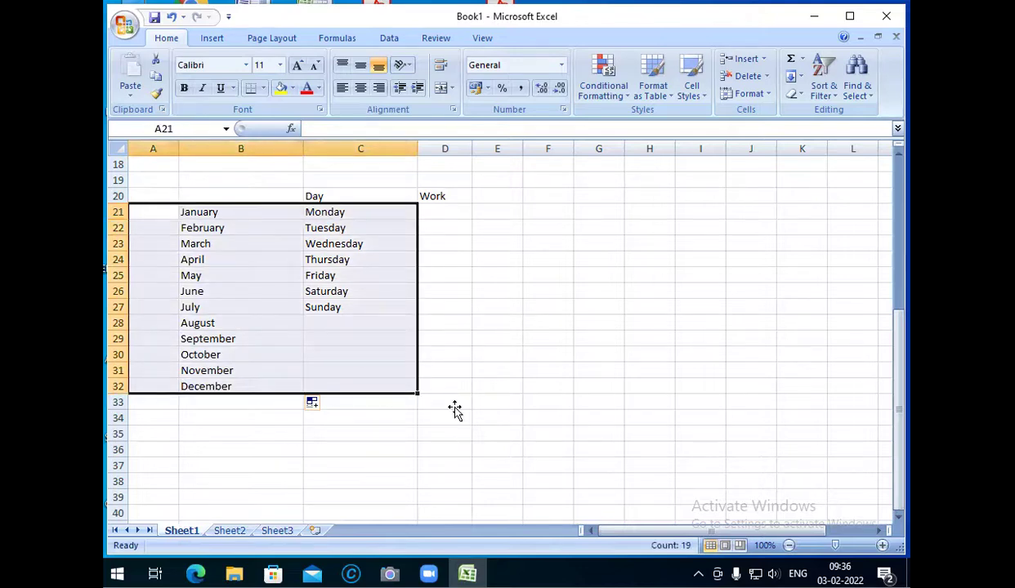
left_click_drag(152, 197, 453, 409)
key("Delete")
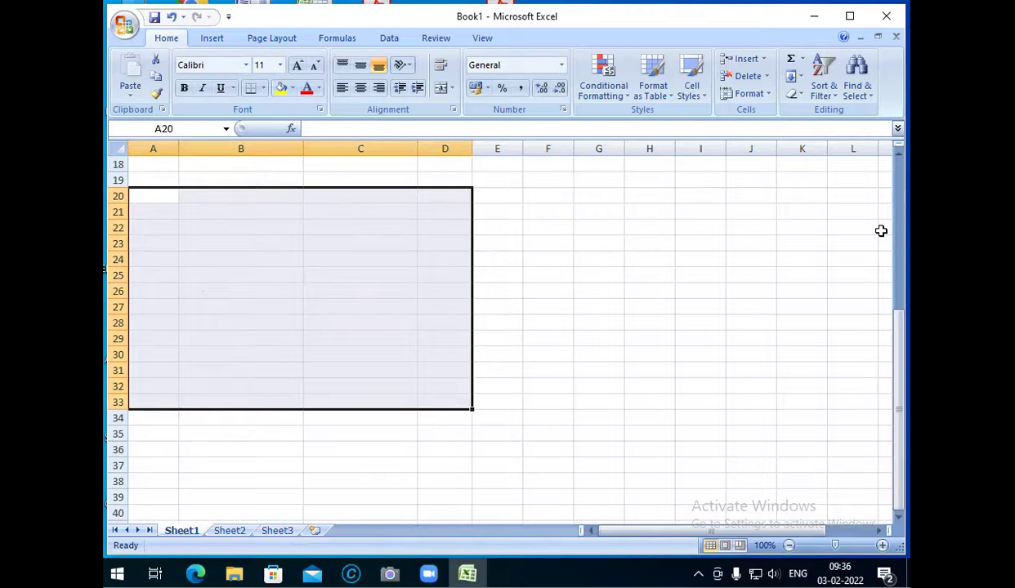
Enter 1, 3 and 5 in cells D20 to D22 and auto-fill the odd-number series down to D35.
key("Right")
key("Right")
key("Right")
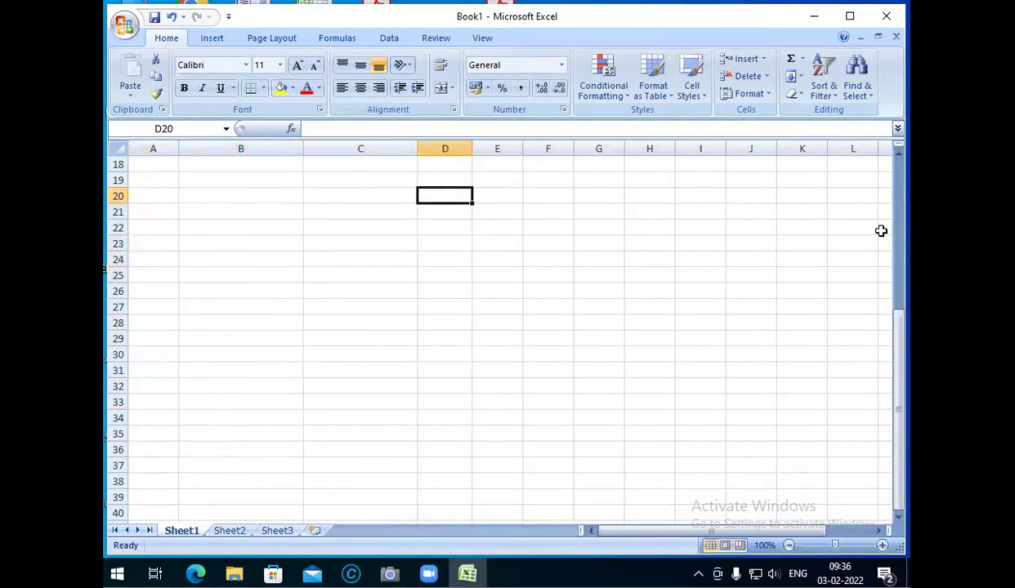
type("1")
key("Return")
type("3")
key("Return")
type("5")
key("Return")
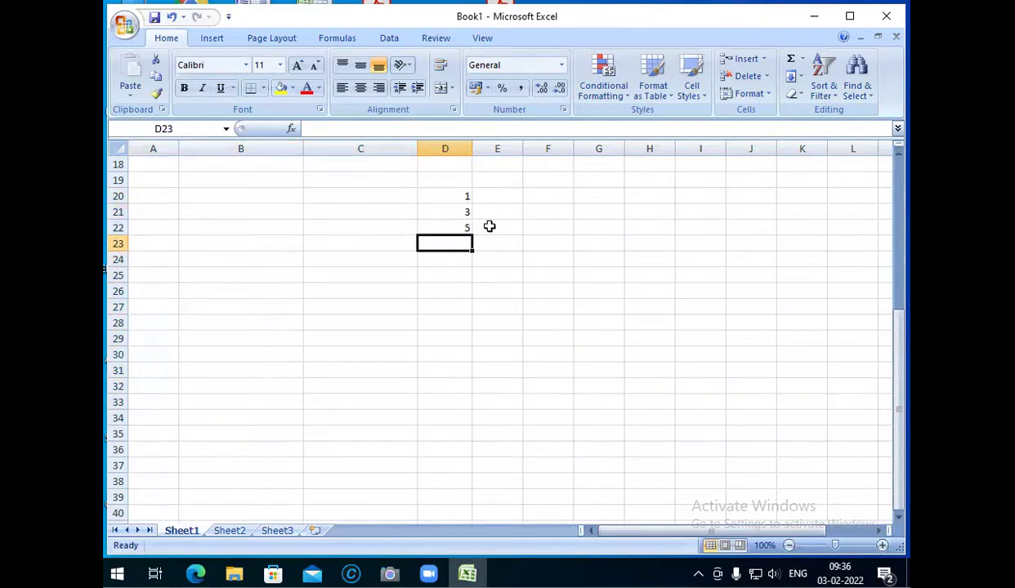
left_click(445, 196)
left_click_drag(443, 199, 469, 442)
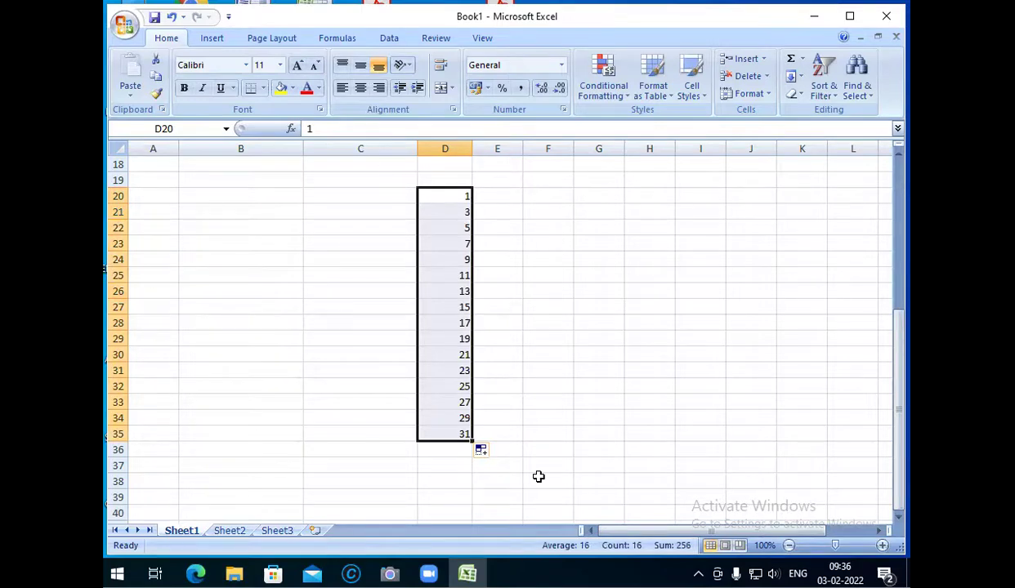
Clear the odd-number series by deleting the contents of the range C18 to F38.
left_click_drag(360, 164, 538, 476)
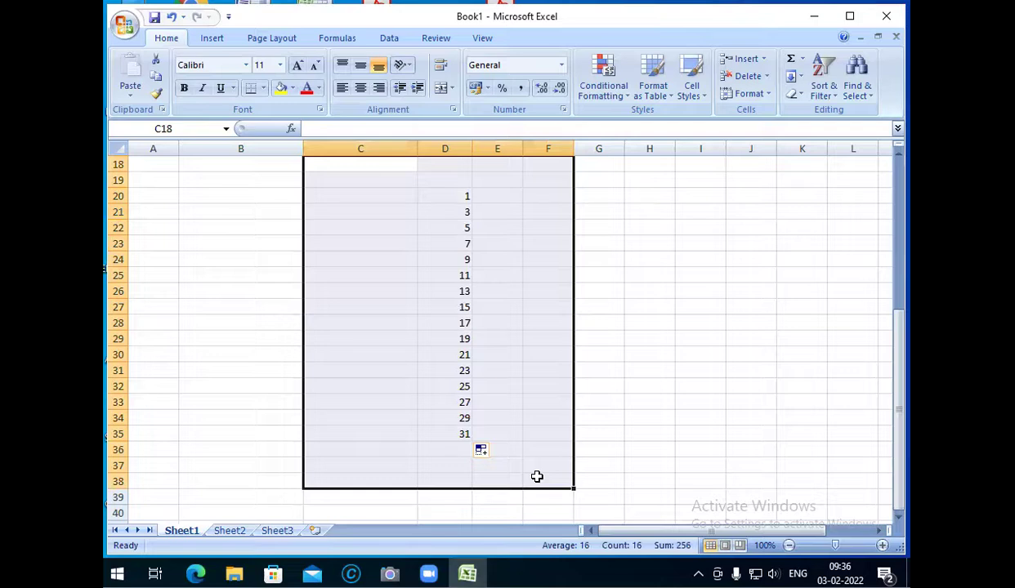
key("Delete")
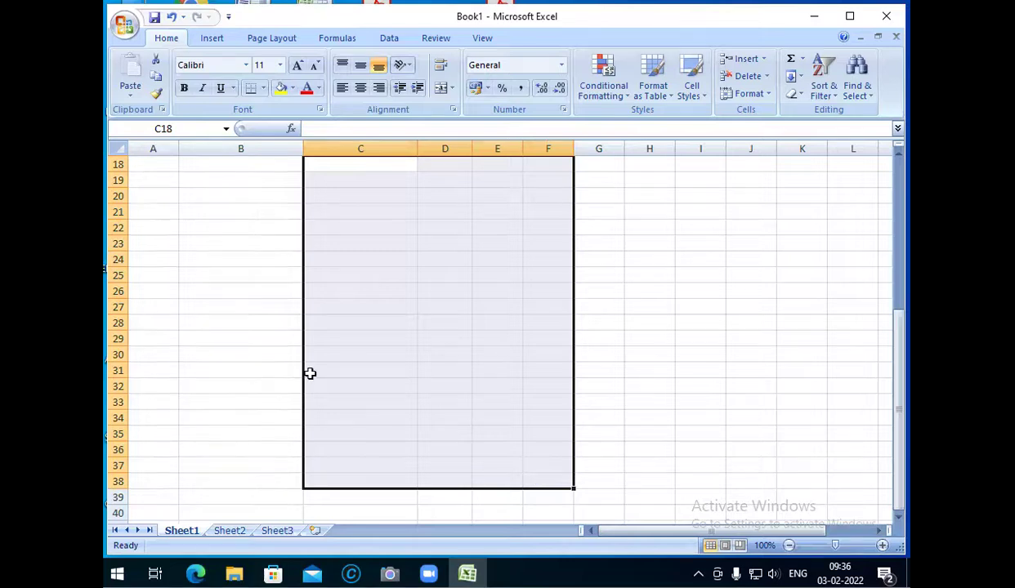
left_click(252, 351)
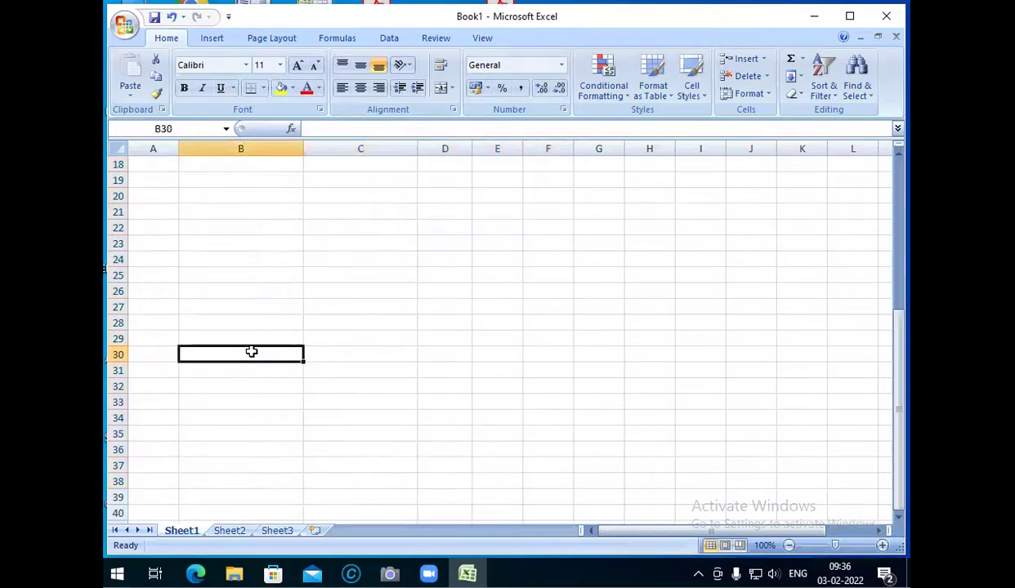
Delete the entire Father's Name column from the student marks table.
scroll(565, 255, "up", 6)
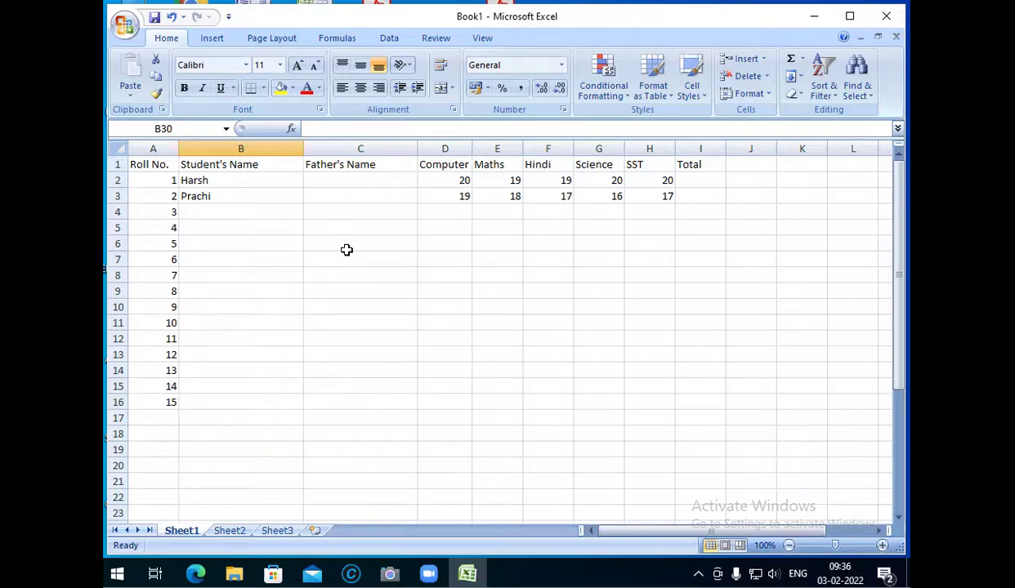
left_click(362, 147)
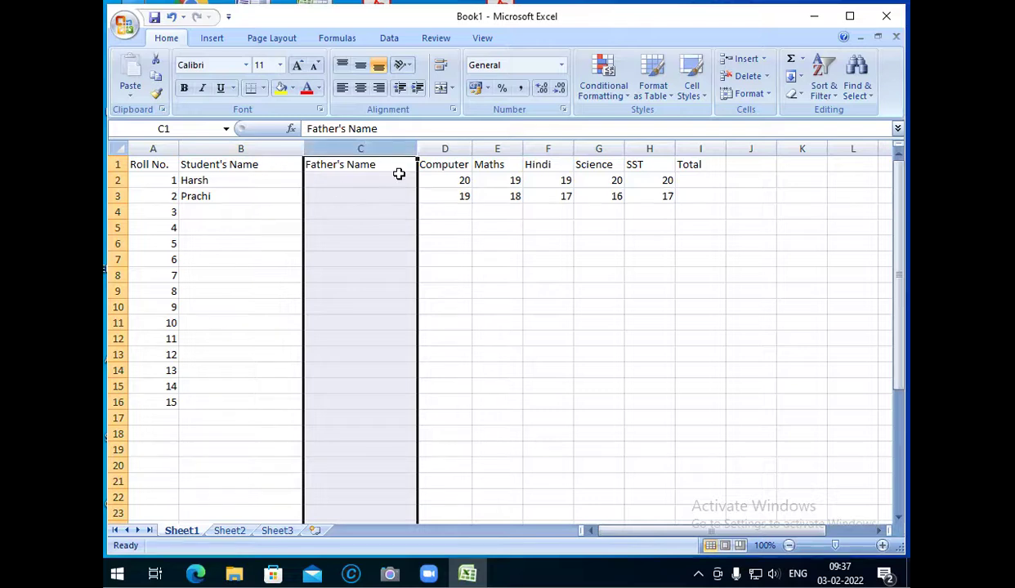
left_click(737, 77)
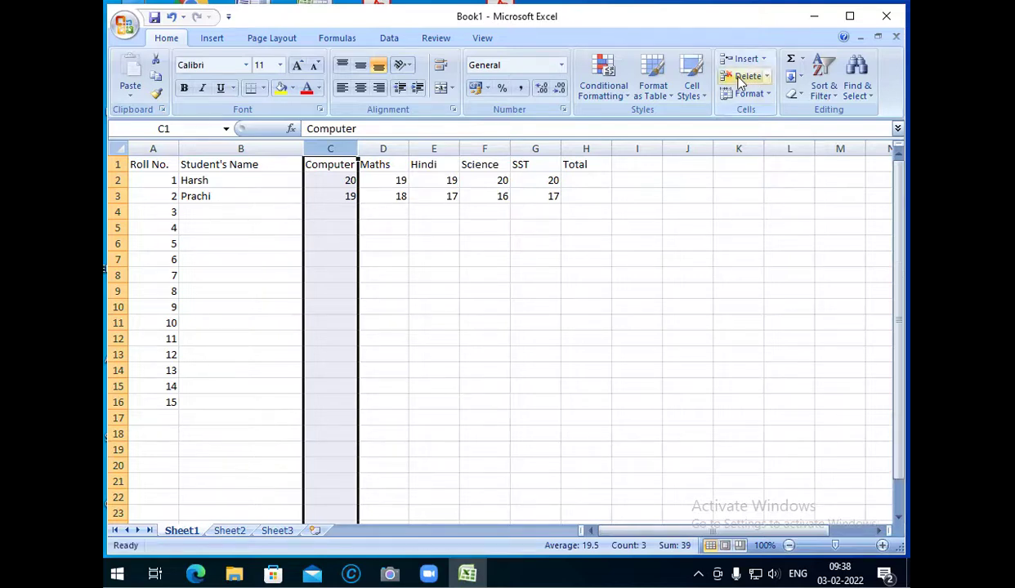
Insert a new column before the Total column and give it the heading English in H1.
left_click(592, 148)
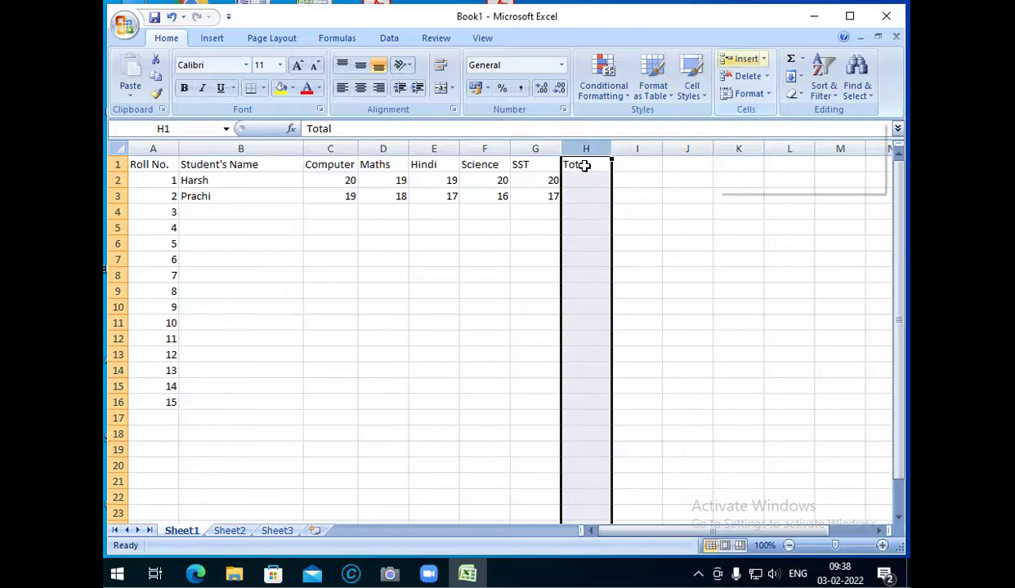
key("ctrl+shift+equal")
key("Up")
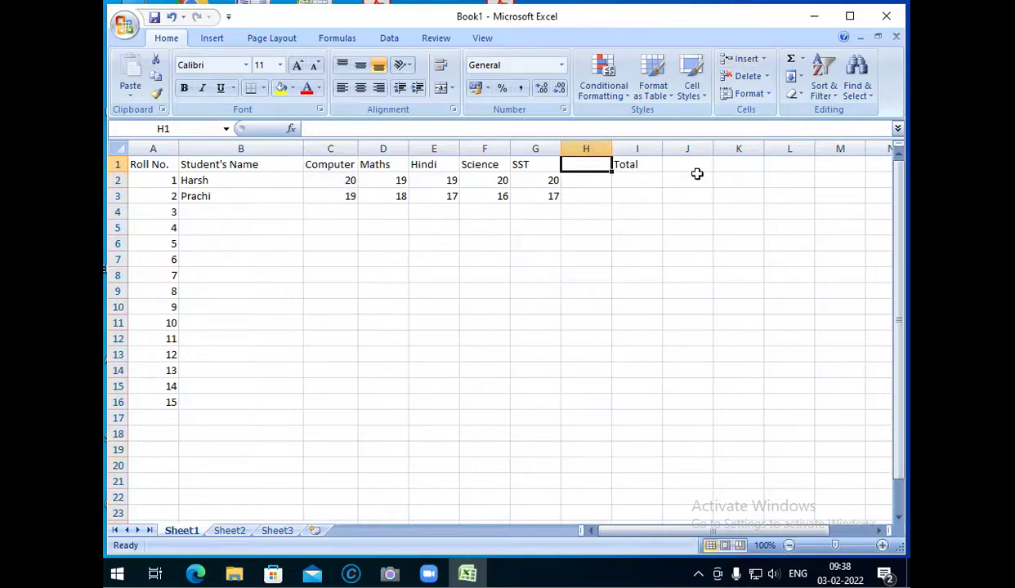
type("En")
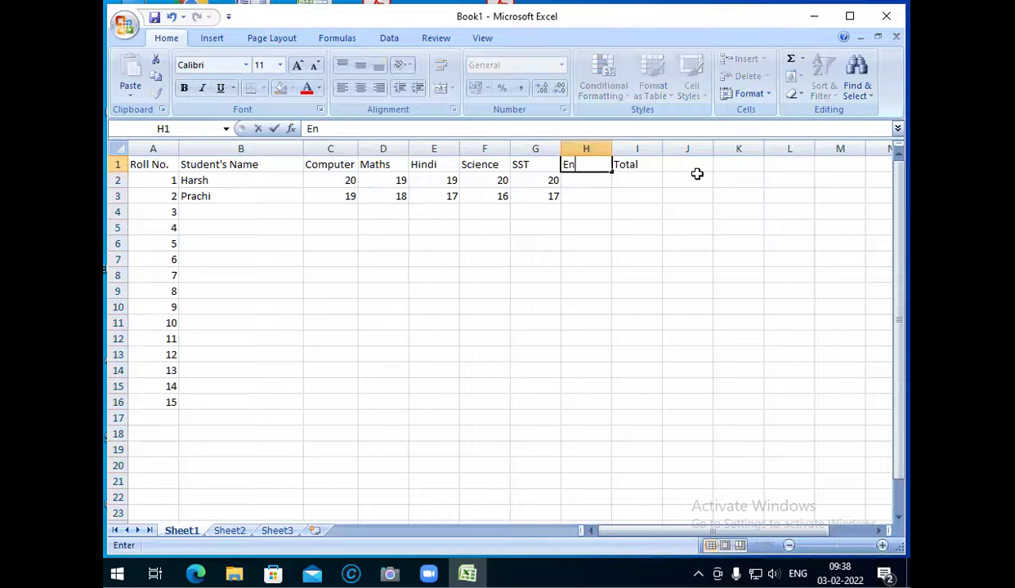
type("gl")
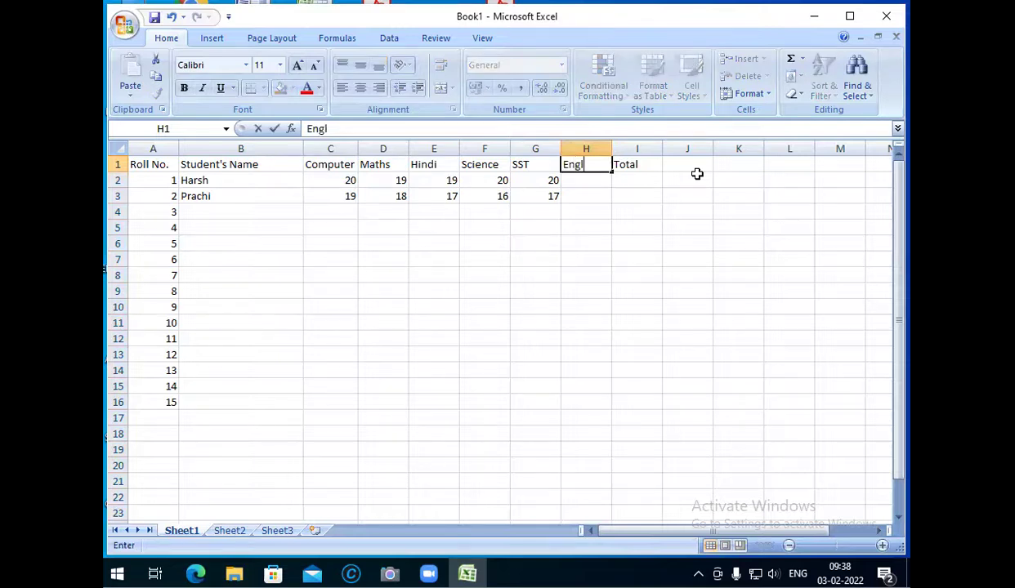
type("ish")
key("Return")
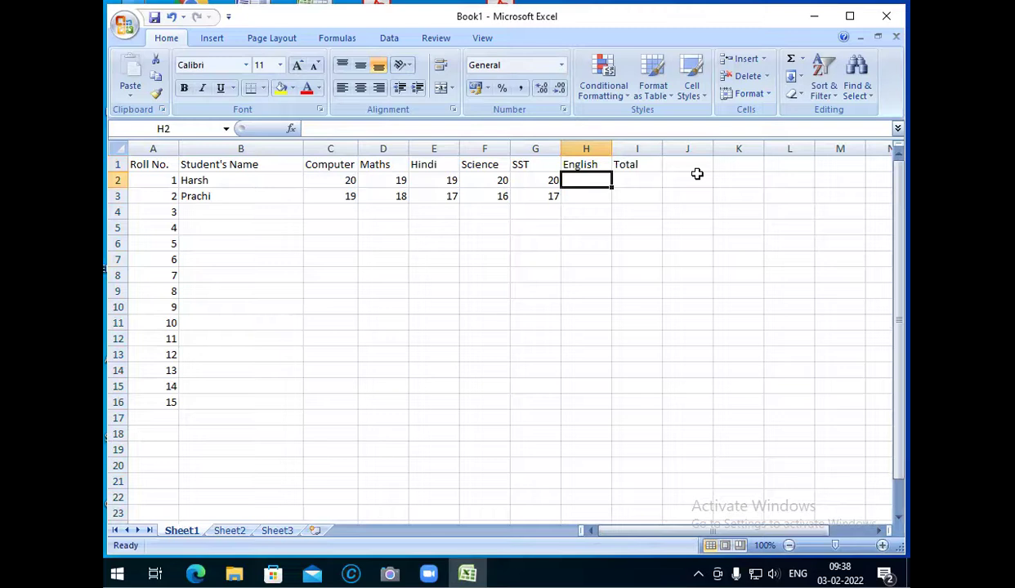
Insert another column between English and Total and enter the heading Sanskrit in I1.
left_click(633, 147)
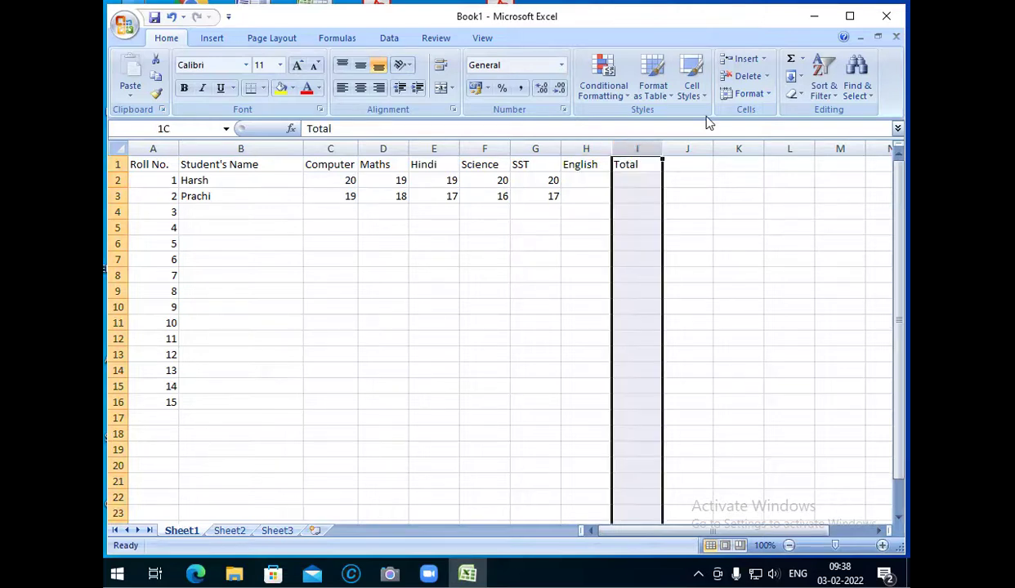
left_click(732, 62)
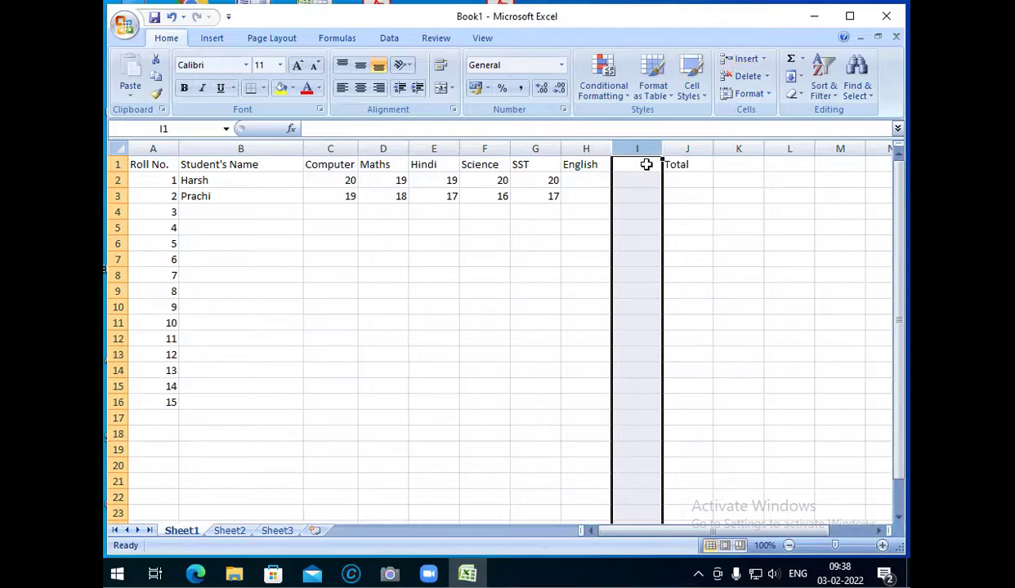
left_click(645, 164)
type("Sanskrit")
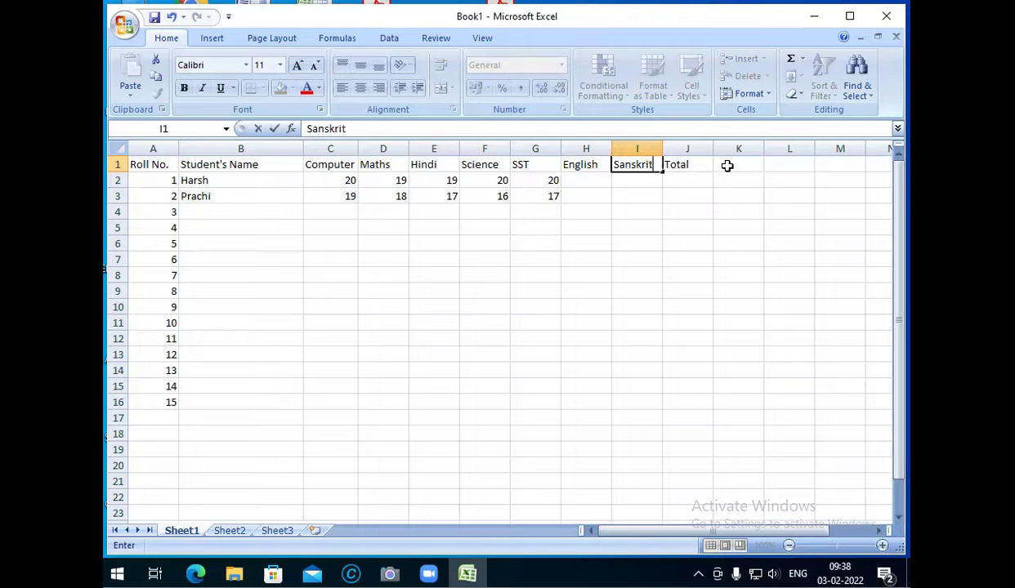
left_click(637, 203)
left_click_drag(161, 165, 670, 407)
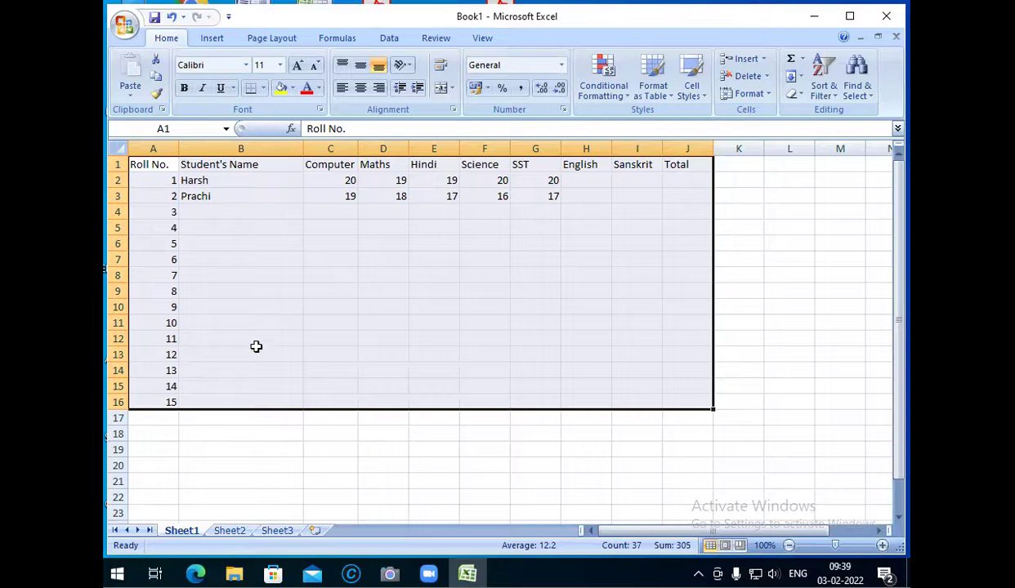
left_click_drag(690, 179, 666, 394)
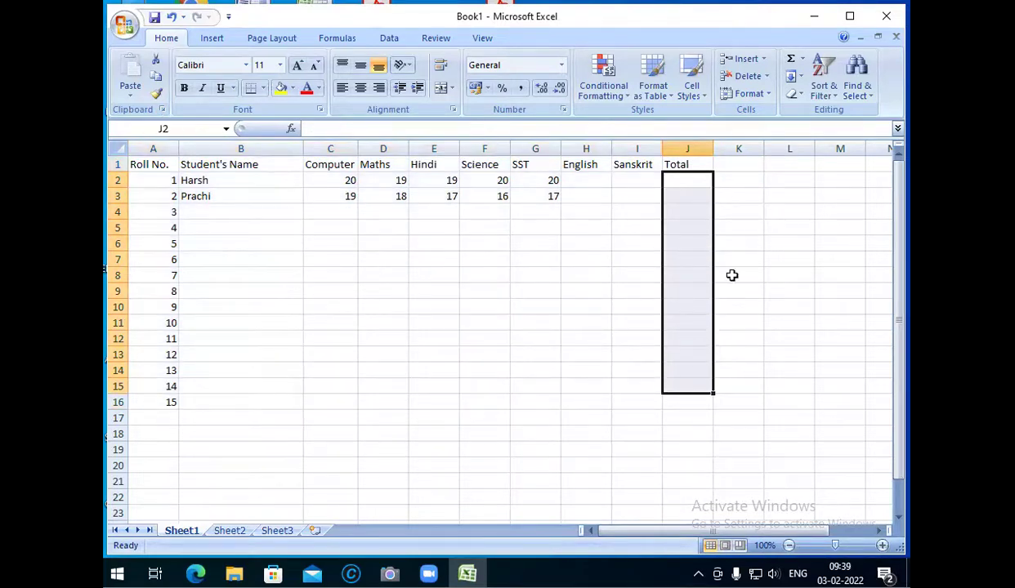
Add the headings max in K1 and min in L1 after the Total column.
left_click(734, 165)
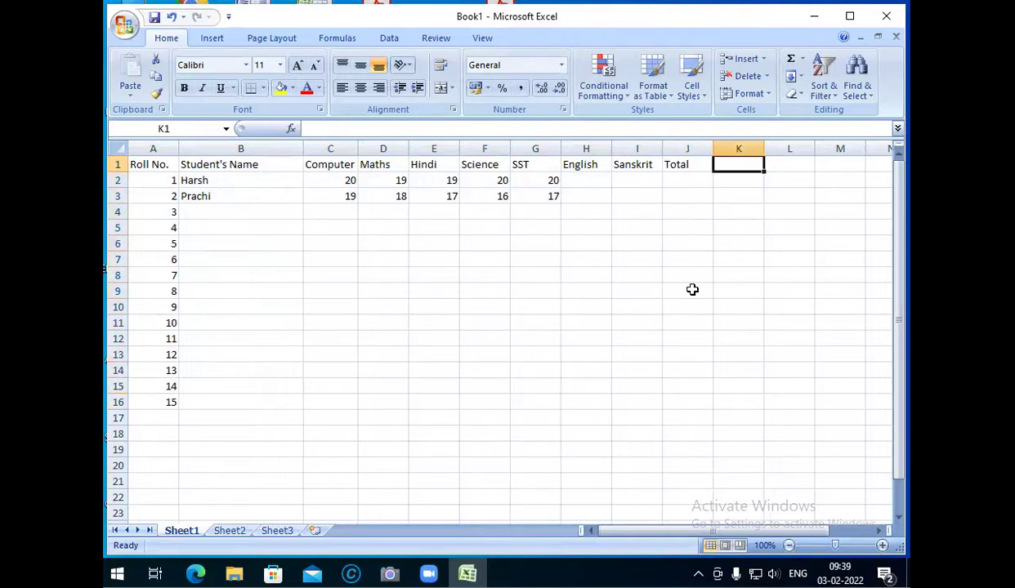
type("max")
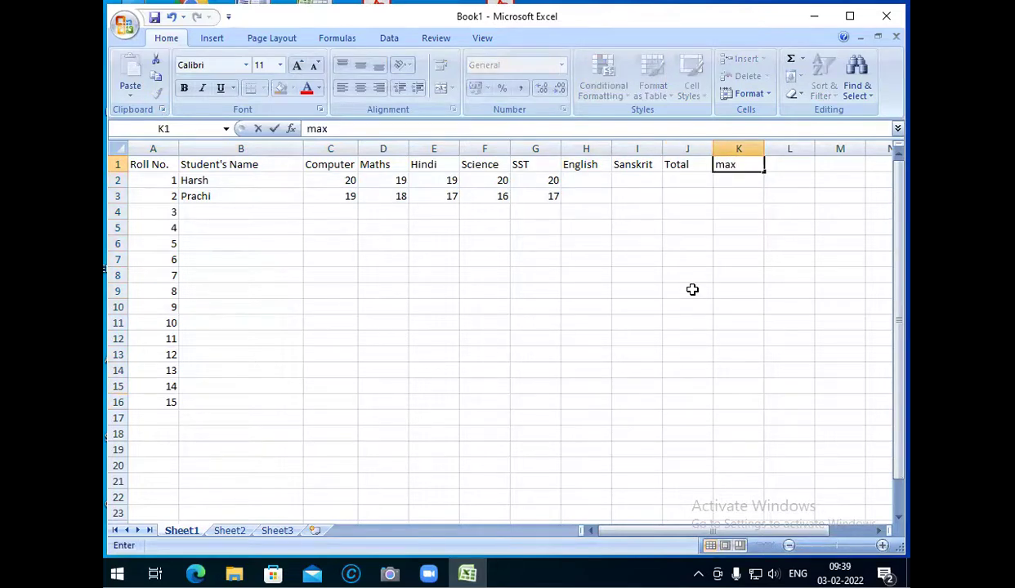
key("Tab")
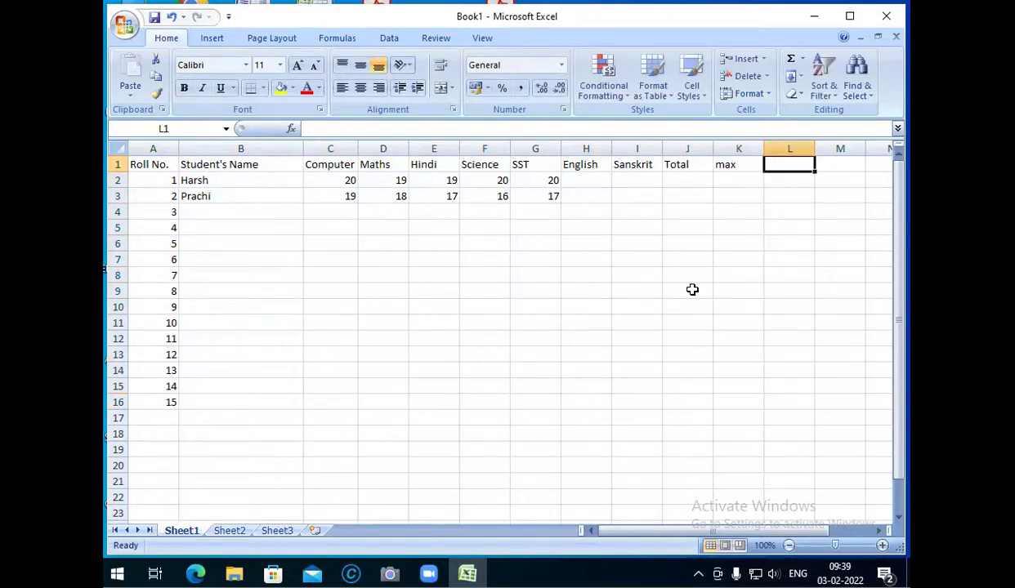
type("min")
key("Tab")
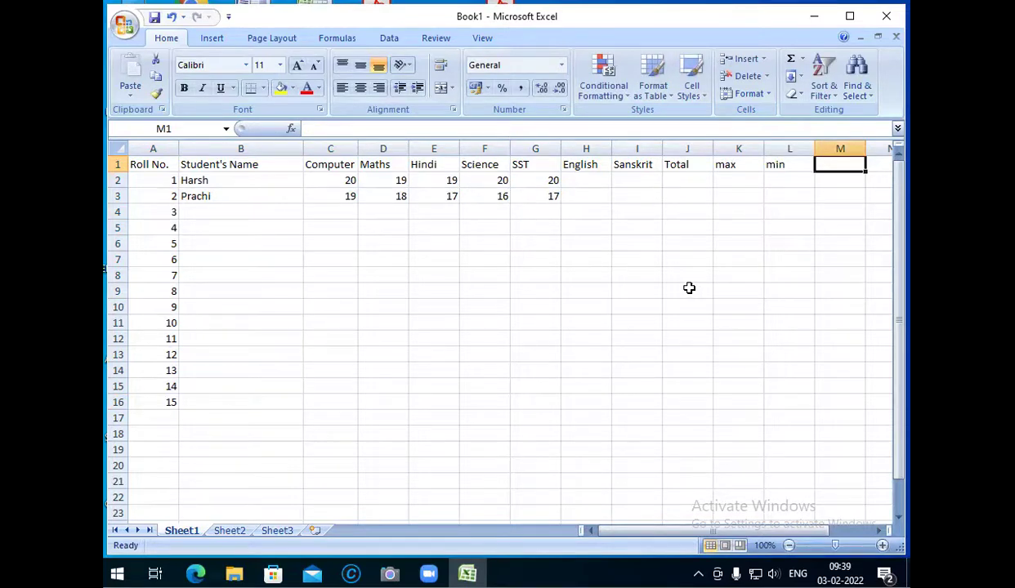
left_click_drag(725, 179, 720, 411)
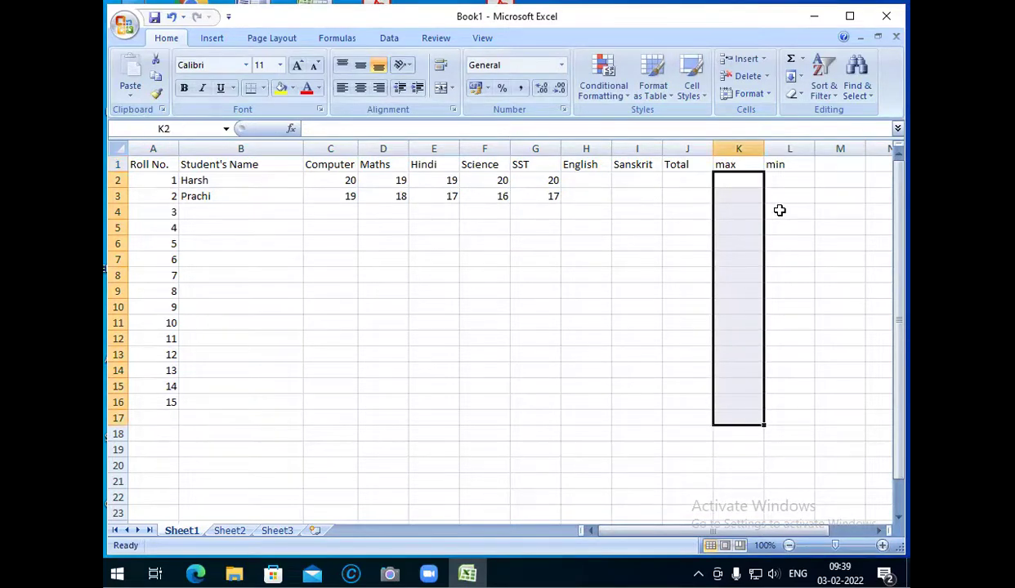
left_click_drag(786, 180, 789, 409)
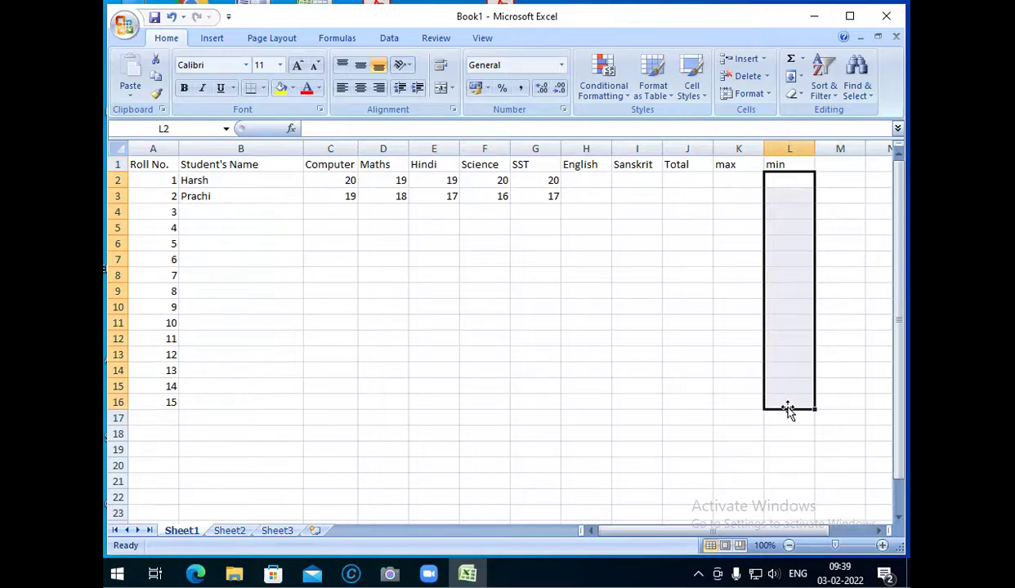